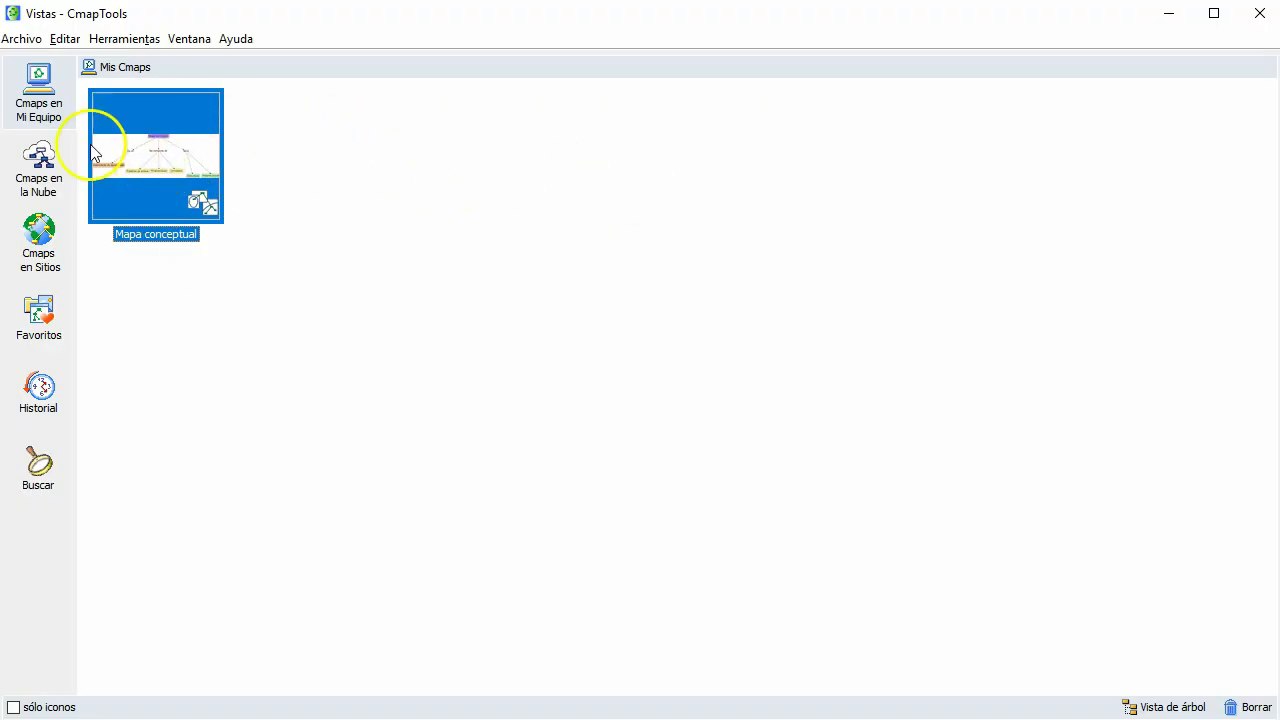
Create a new Cmap and enlarge its window to fill the whole screen
{"action": "left_click", "coordinate": [22, 40]}
{"action": "left_click", "coordinate": [34, 64]}
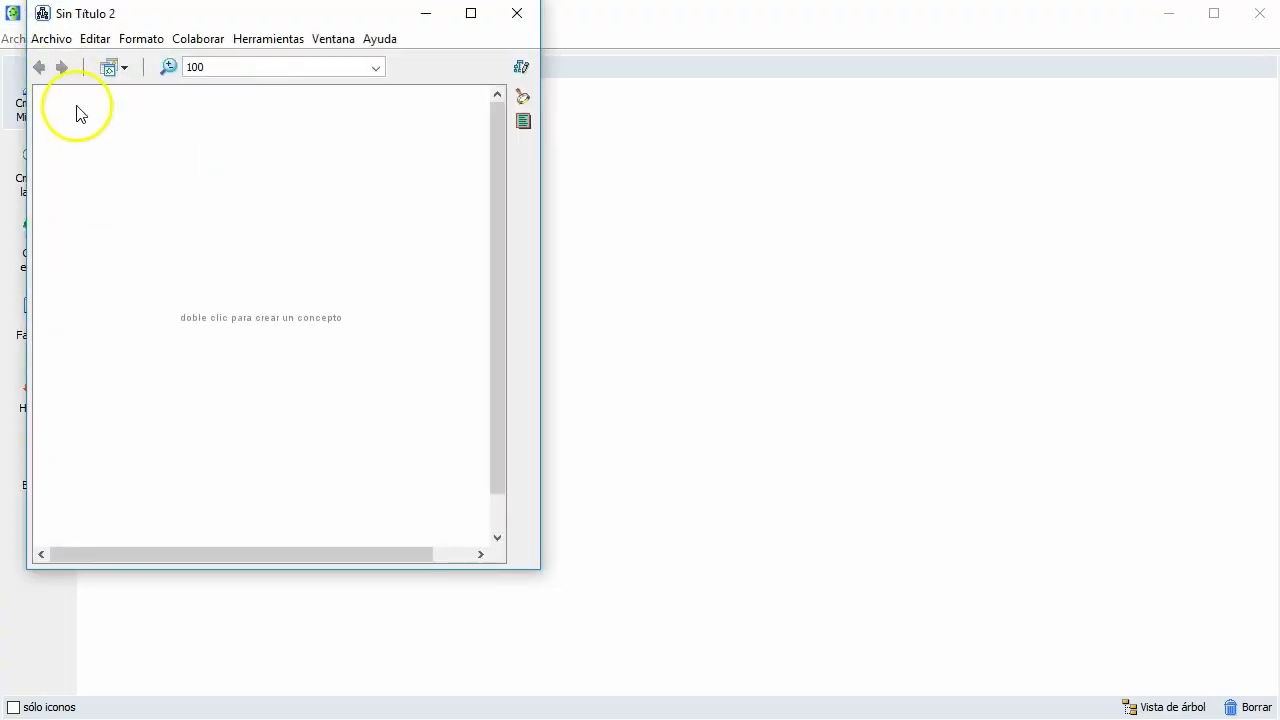
{"action": "left_click_drag", "start_coordinate": [26, 169], "coordinate": [1, 169]}
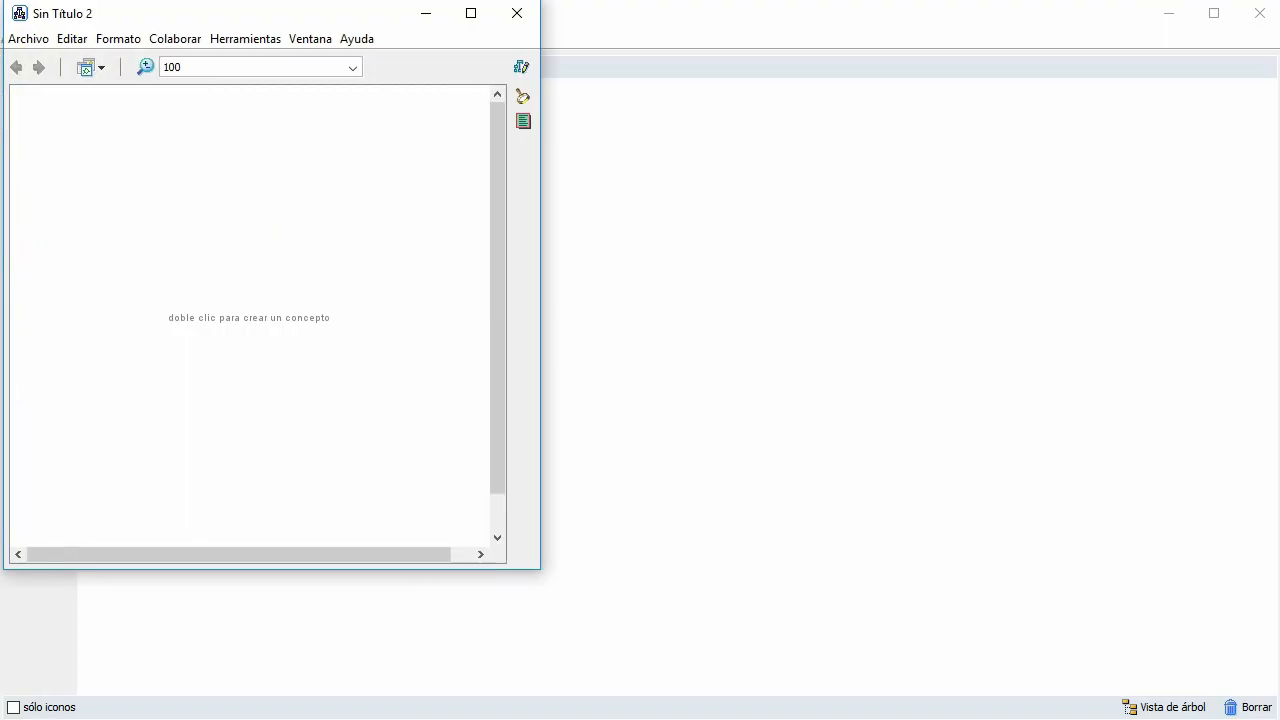
{"action": "left_click_drag", "start_coordinate": [540, 186], "coordinate": [1248, 170]}
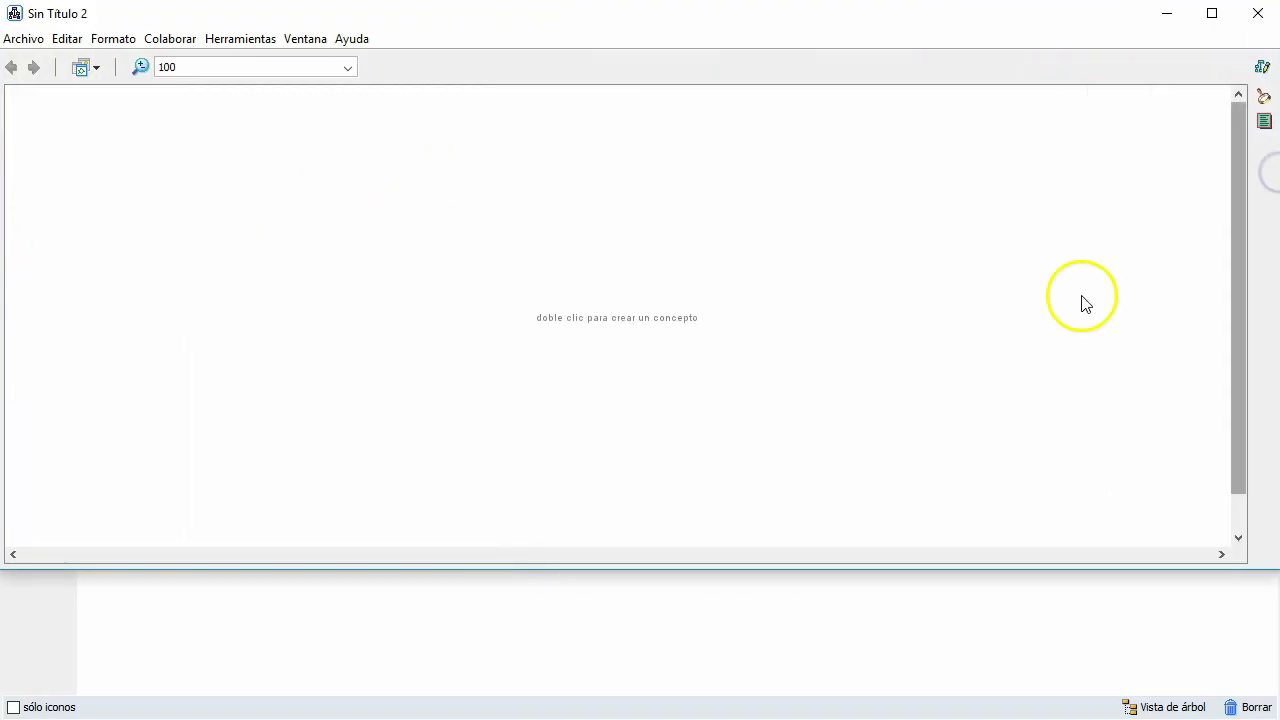
{"action": "left_click_drag", "start_coordinate": [612, 569], "coordinate": [620, 719]}
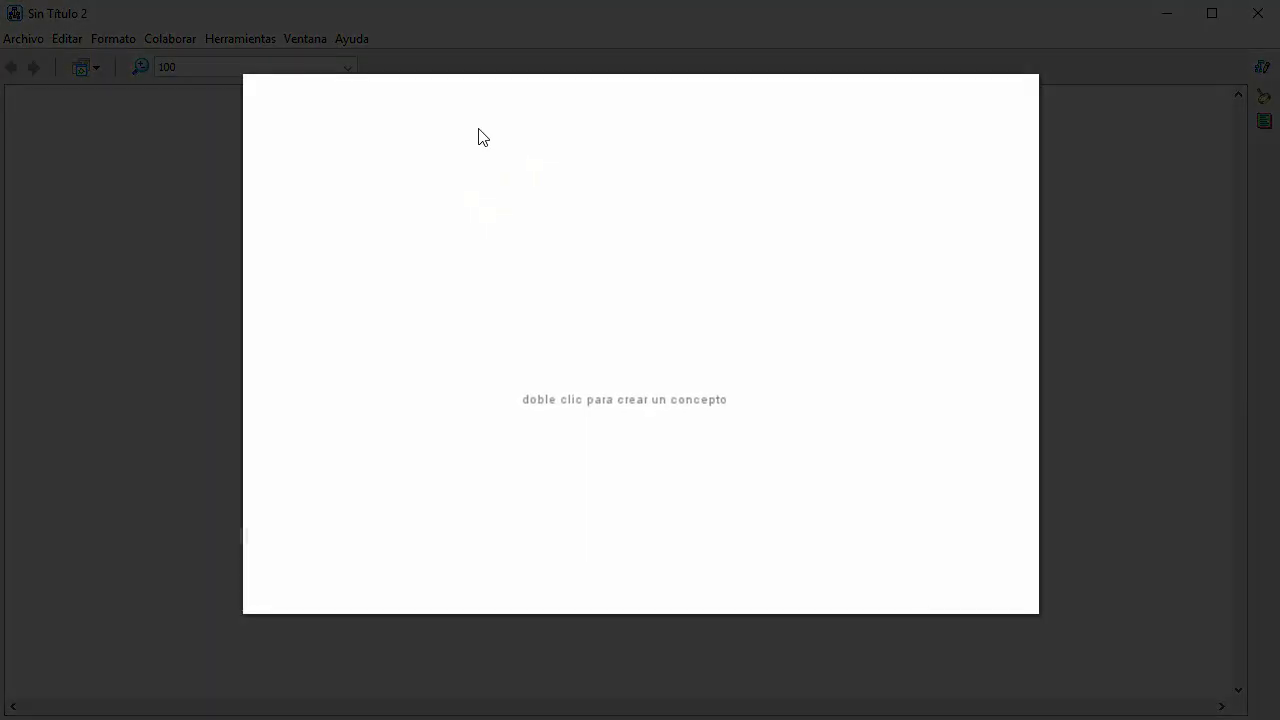
Add a new concept near the top of the blank map and name it "Universidad"
{"action": "right_click", "coordinate": [479, 131]}
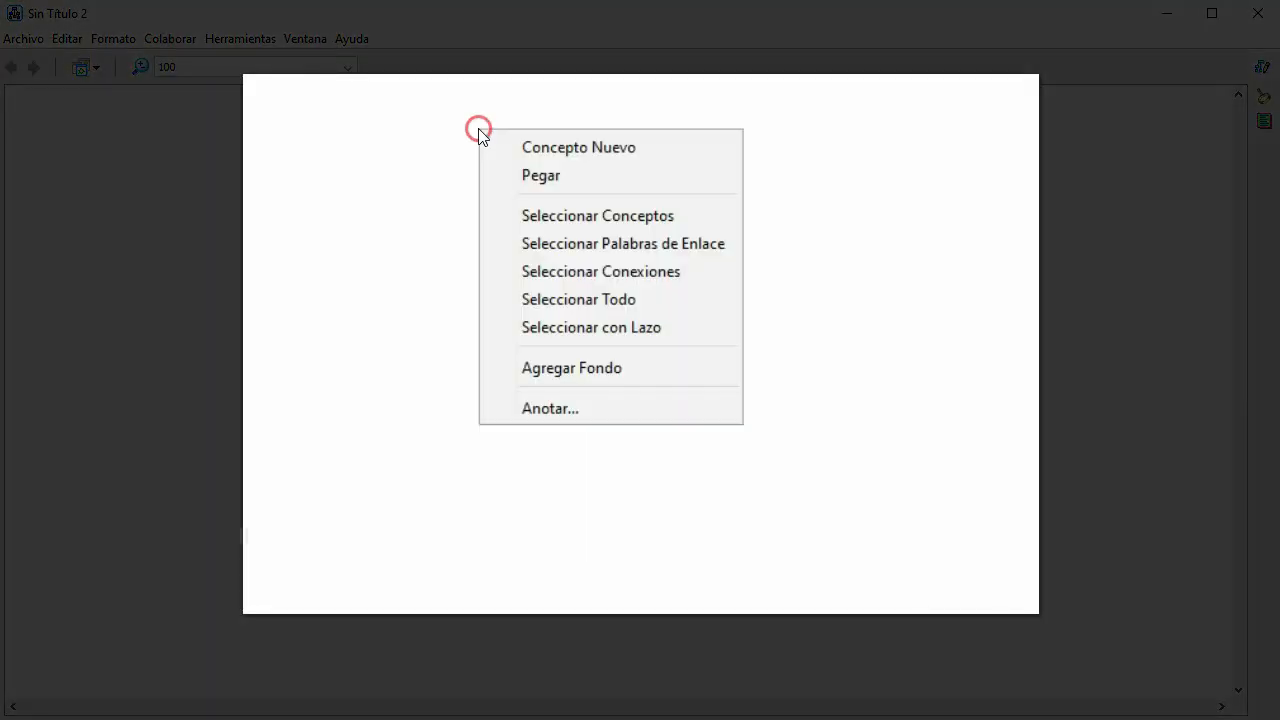
{"action": "left_click", "coordinate": [552, 147]}
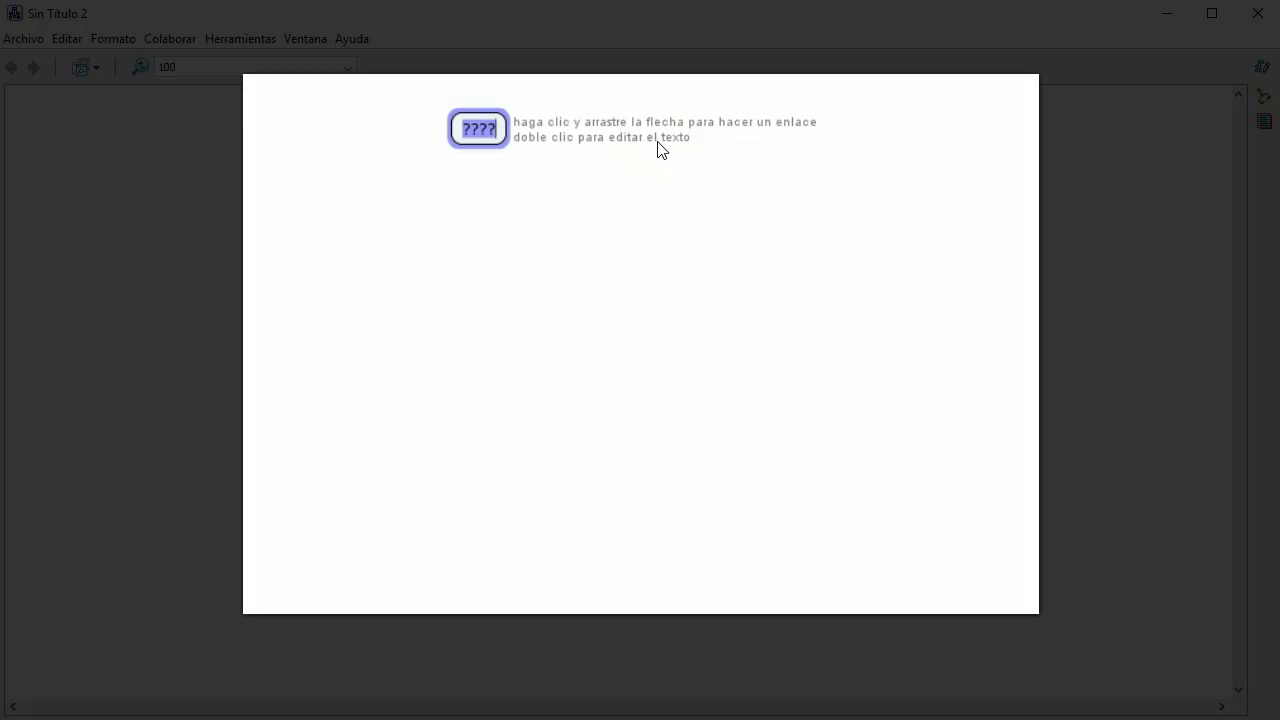
{"action": "left_click", "coordinate": [505, 135]}
{"action": "key", "text": "BackSpace"}
{"action": "key", "text": "BackSpace"}
{"action": "key", "text": "BackSpace"}
{"action": "key", "text": "BackSpace"}
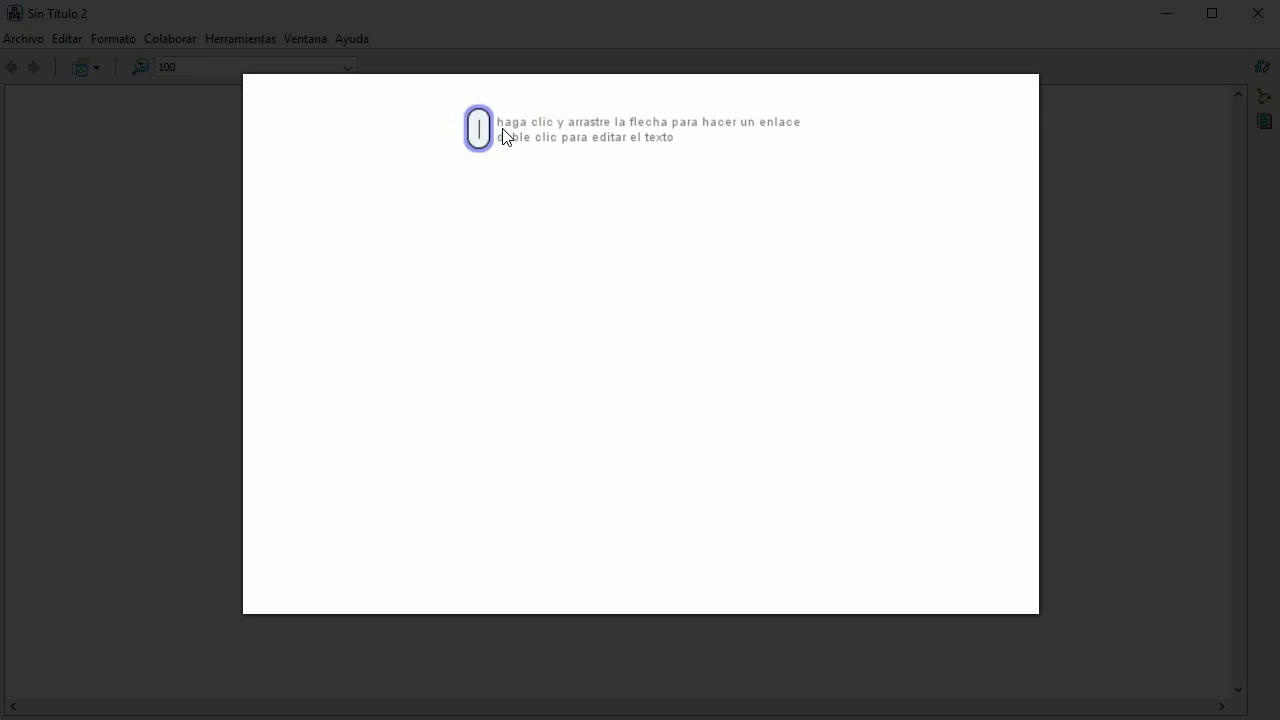
{"action": "type", "text": "Univ"}
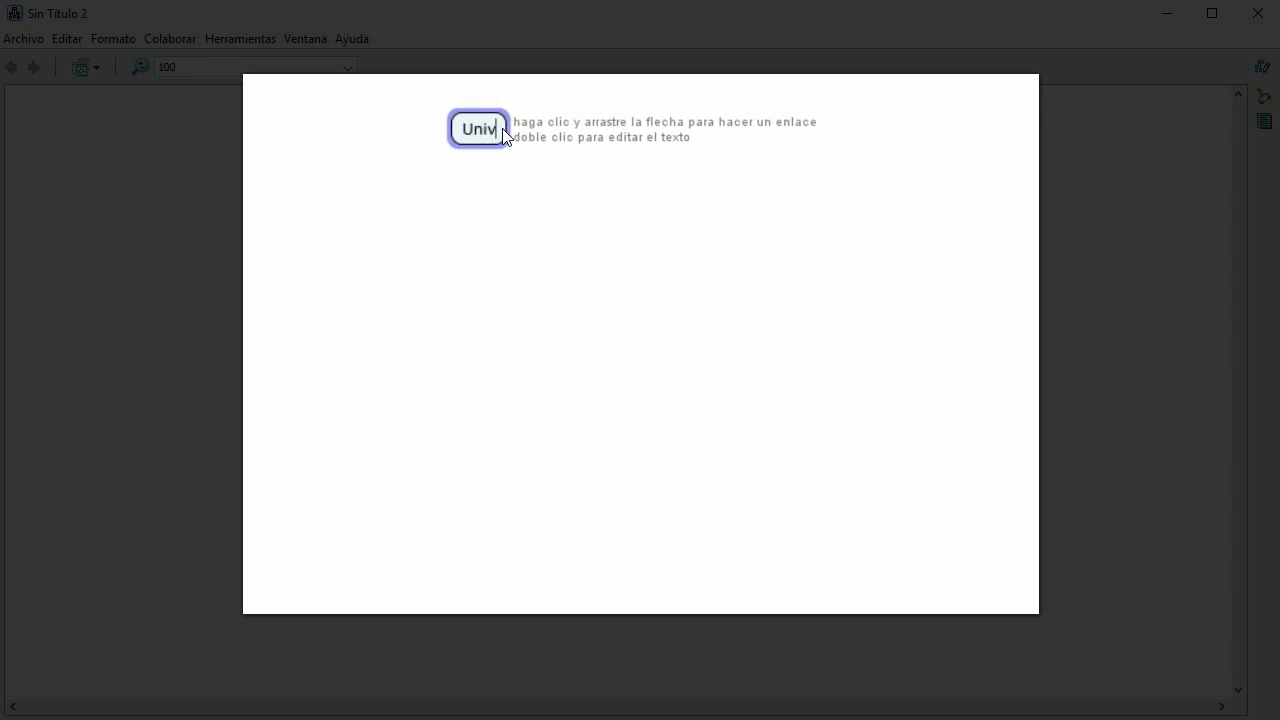
{"action": "type", "text": "ersidad"}
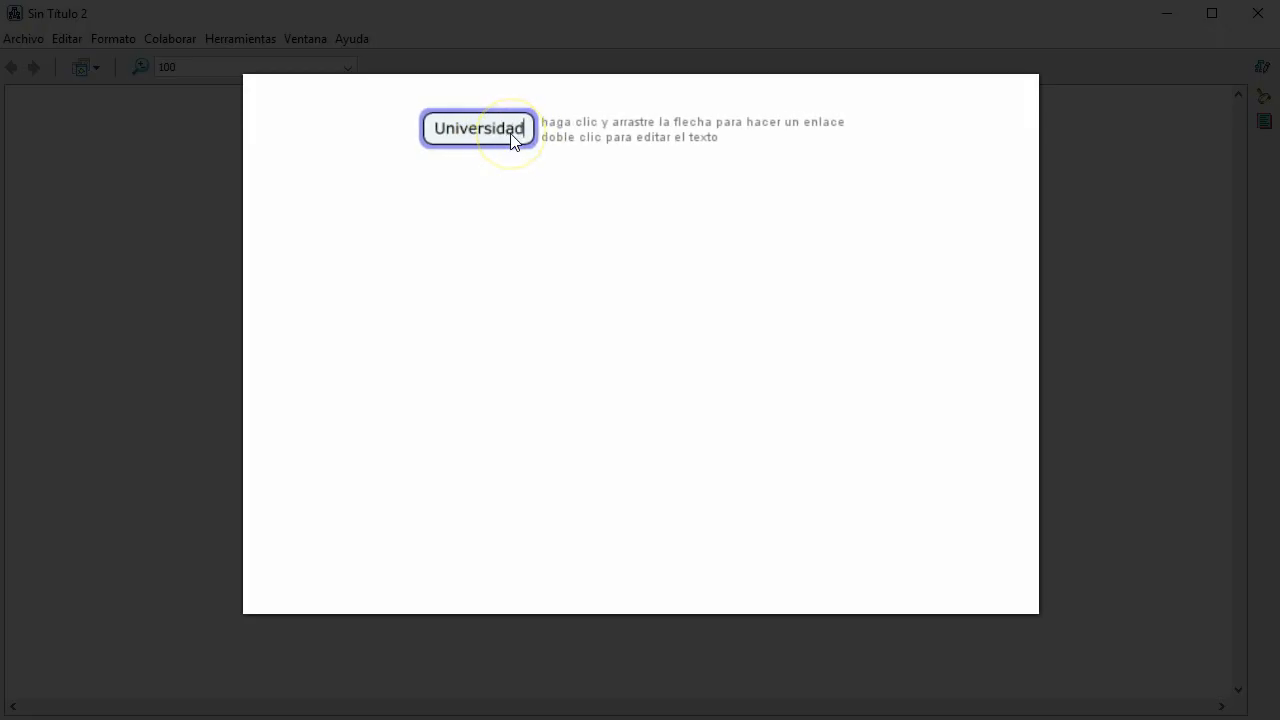
{"action": "left_click", "coordinate": [545, 194]}
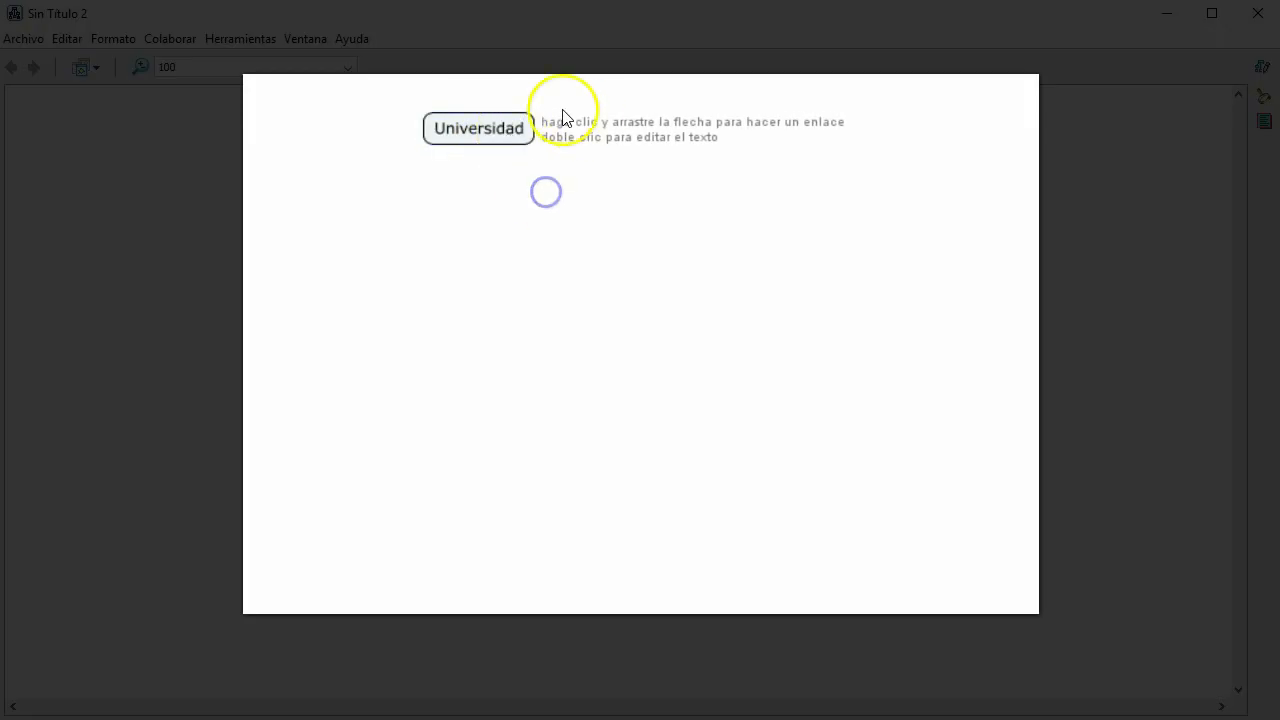
Link a new concept below Universidad and set the linking phrase to "Puede ser"
{"action": "left_click", "coordinate": [459, 133]}
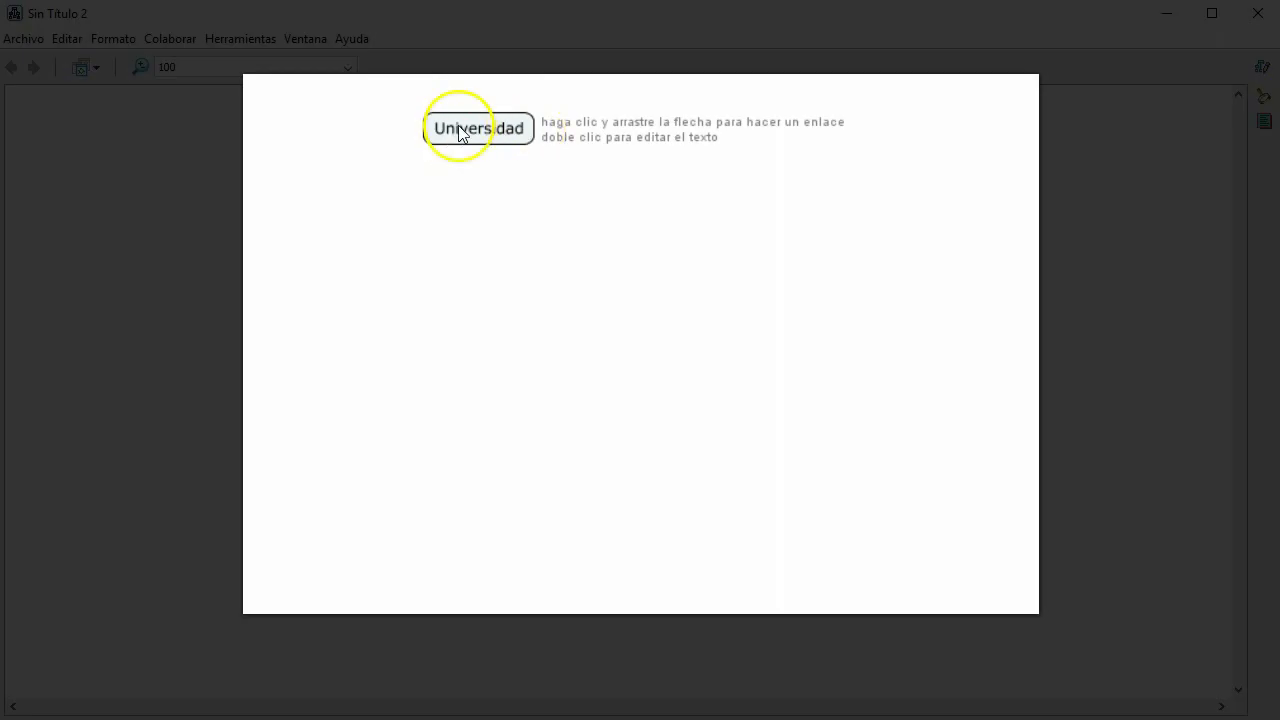
{"action": "left_click", "coordinate": [459, 132]}
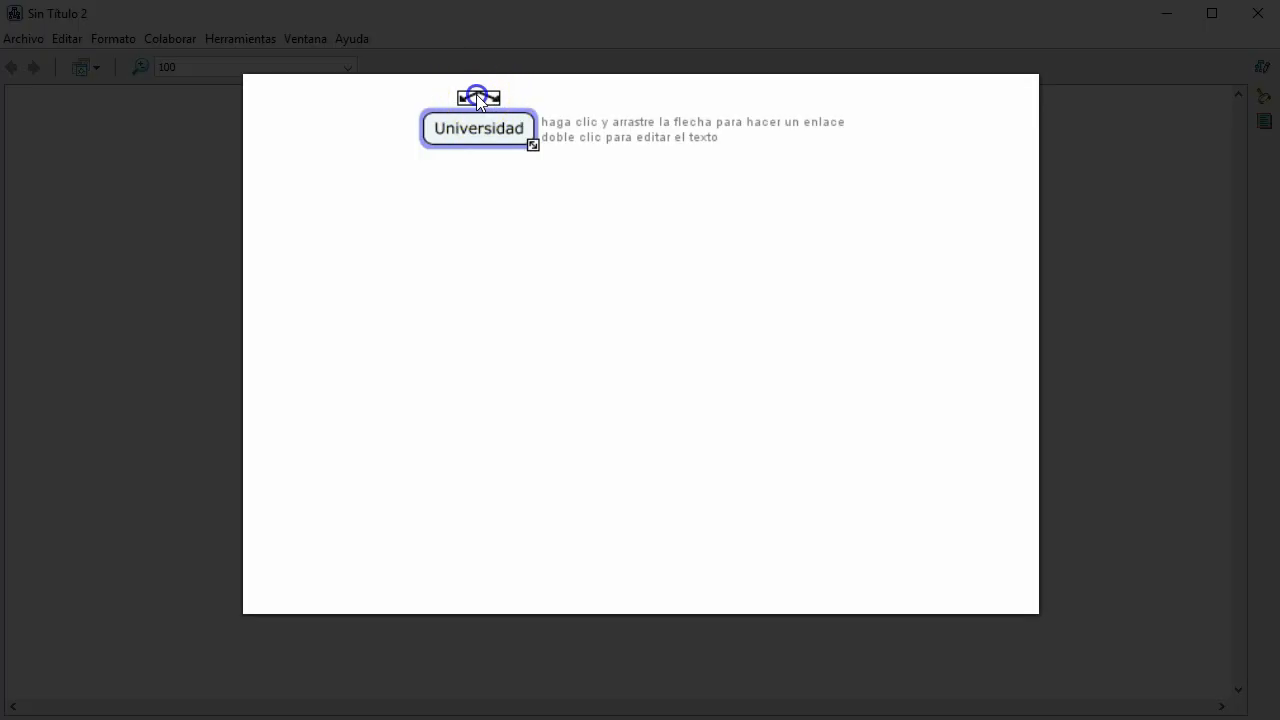
{"action": "left_click_drag", "start_coordinate": [476, 94], "coordinate": [324, 338]}
{"action": "left_click", "coordinate": [404, 240]}
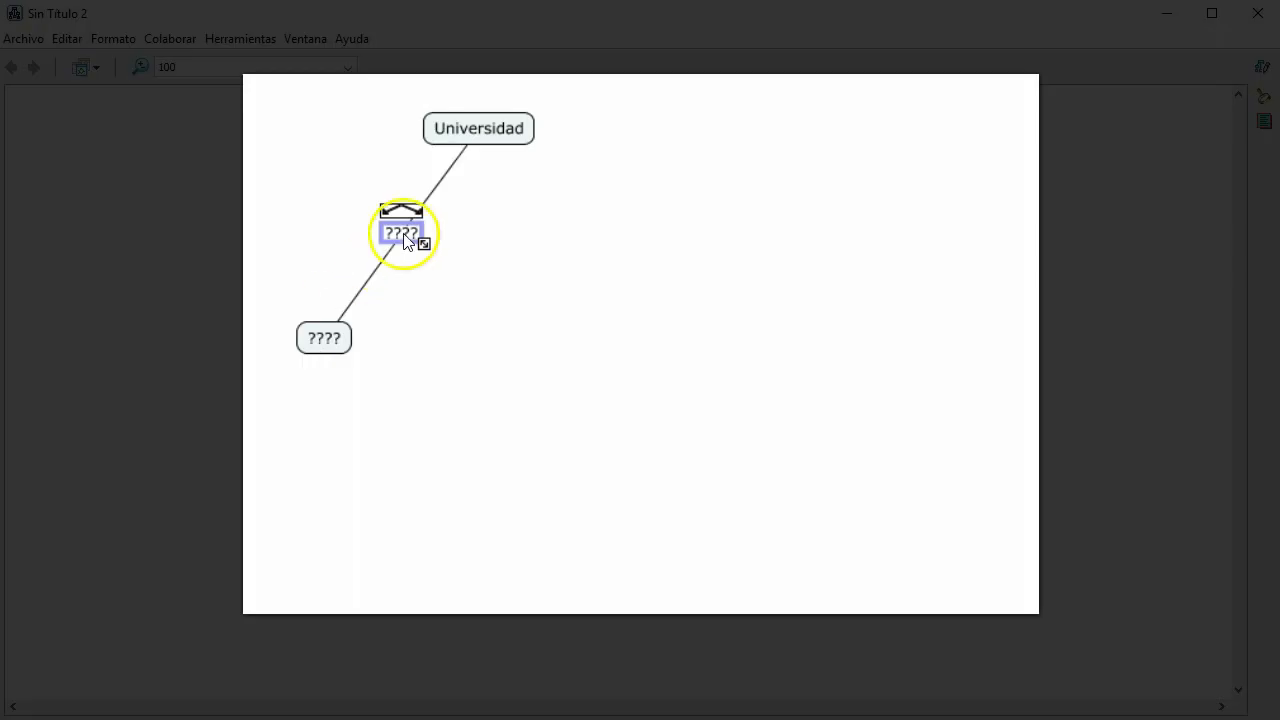
{"action": "left_click", "coordinate": [337, 340]}
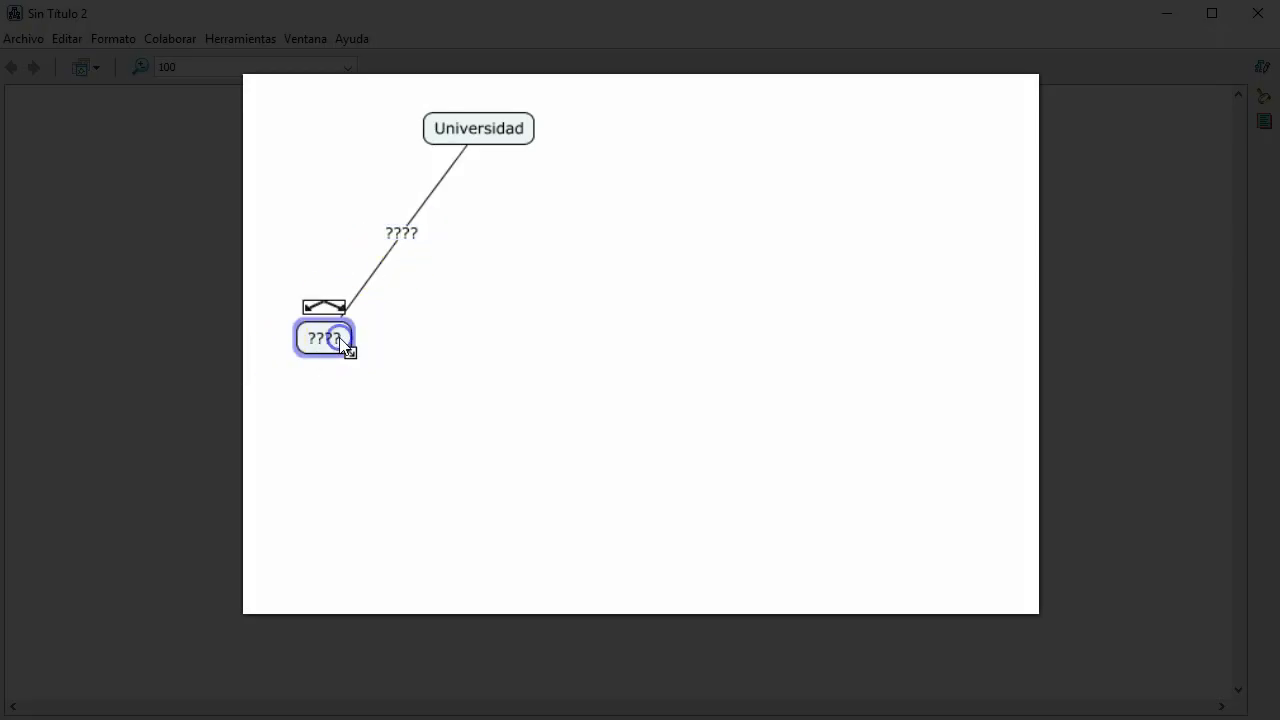
{"action": "left_click", "coordinate": [407, 238]}
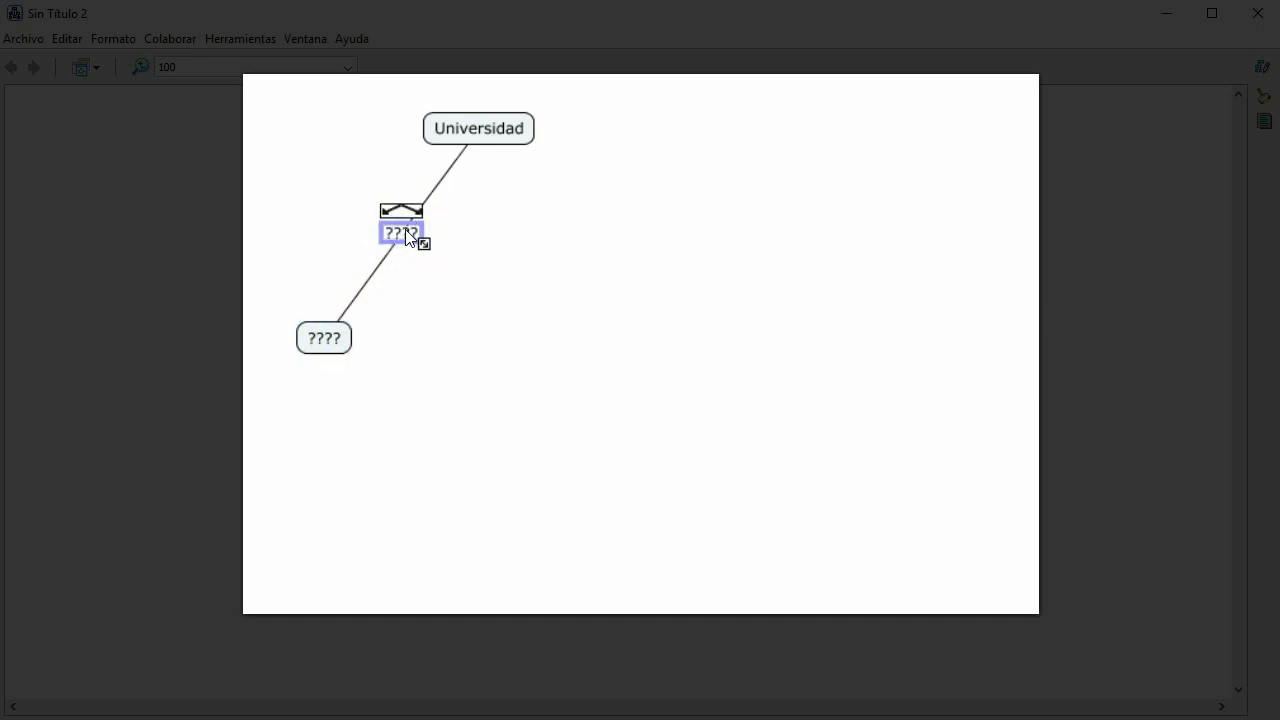
{"action": "double_click", "coordinate": [407, 236]}
{"action": "key", "text": "BackSpace"}
{"action": "type", "text": "PUede ser"}
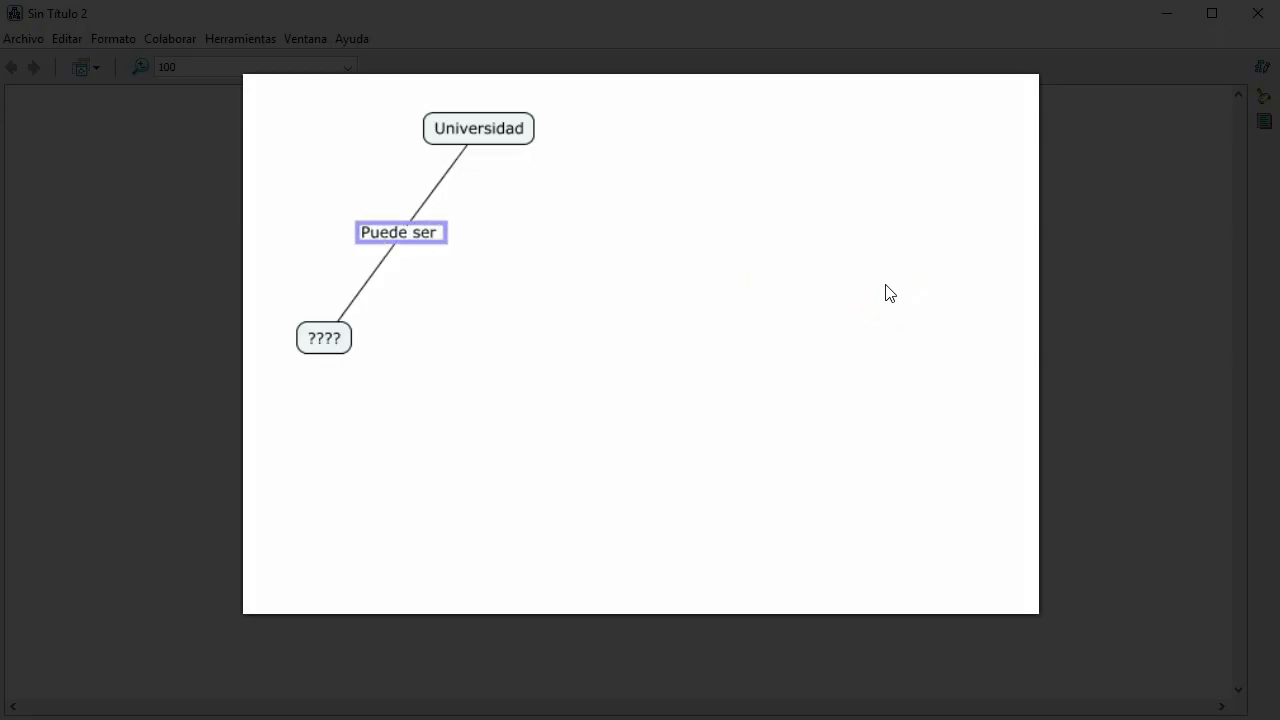
{"action": "key", "text": "BackSpace"}
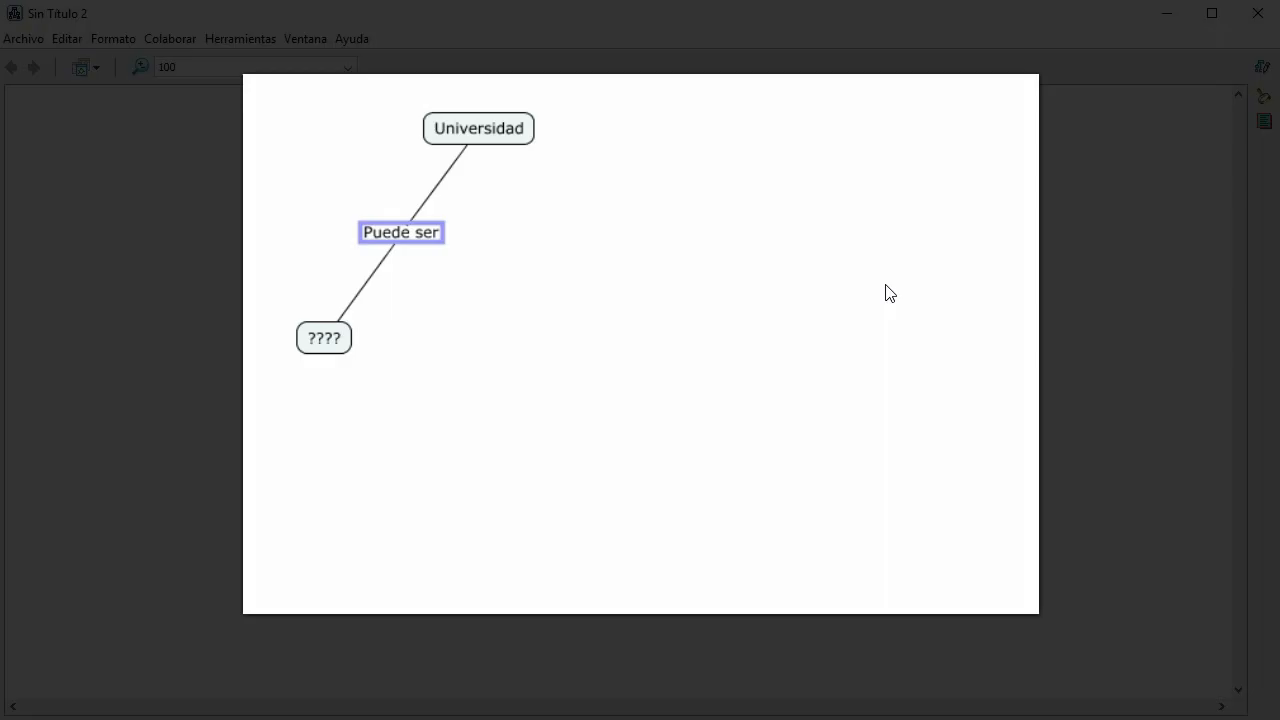
Name the unnamed concept under the "Puede ser" link "Publica"
{"action": "left_click", "coordinate": [334, 328]}
{"action": "key", "text": "BackSpace"}
{"action": "key", "text": "BackSpace"}
{"action": "key", "text": "BackSpace"}
{"action": "key", "text": "BackSpace"}
{"action": "type", "text": "Publica"}
{"action": "left_click", "coordinate": [639, 437]}
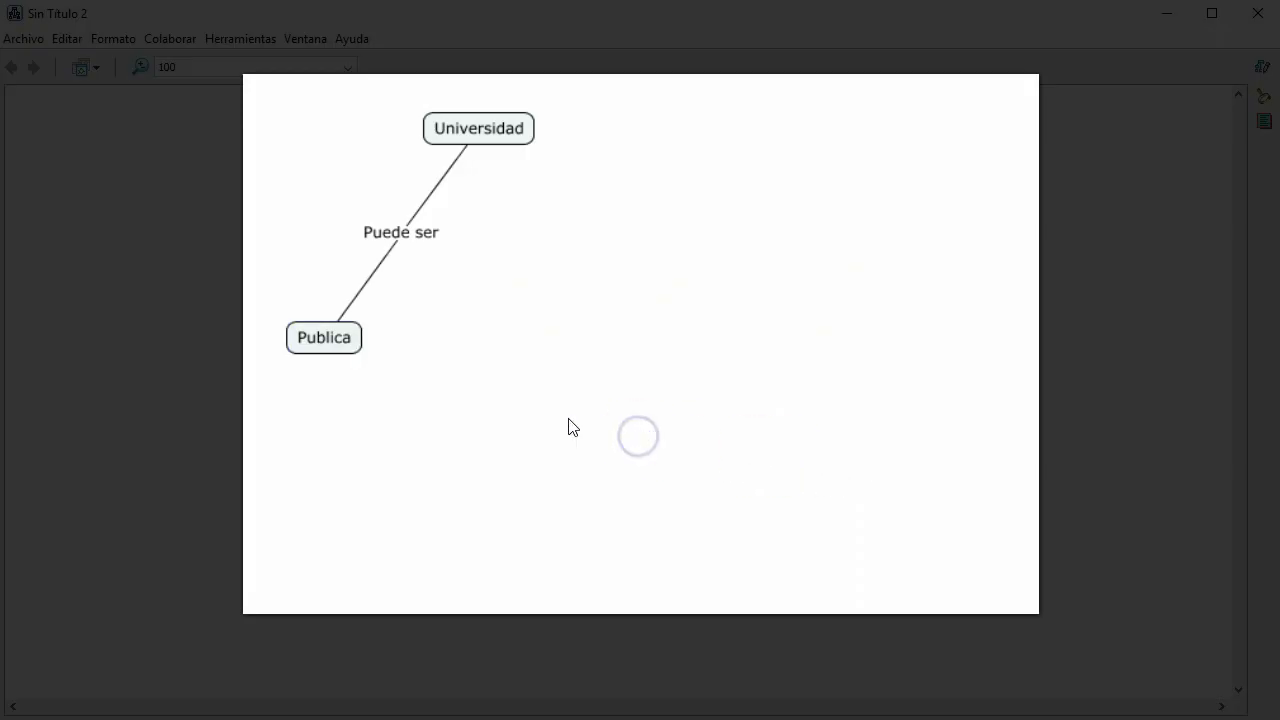
Branch a second concept from the "Puede ser" linking phrase and name it "Privada"
{"action": "left_click", "coordinate": [409, 238]}
{"action": "left_click_drag", "start_coordinate": [403, 213], "coordinate": [448, 330]}
{"action": "type", "text": "Privada"}
{"action": "left_click", "coordinate": [853, 578]}
Move the Privada concept so it sits level with the Publica concept
{"action": "mouse_move", "coordinate": [474, 346]}
{"action": "left_mouse_down"}
{"action": "mouse_move", "coordinate": [478, 356]}
{"action": "mouse_move", "coordinate": [471, 343]}
{"action": "left_mouse_up"}
{"action": "left_click", "coordinate": [502, 134]}
{"action": "left_click", "coordinate": [463, 345]}
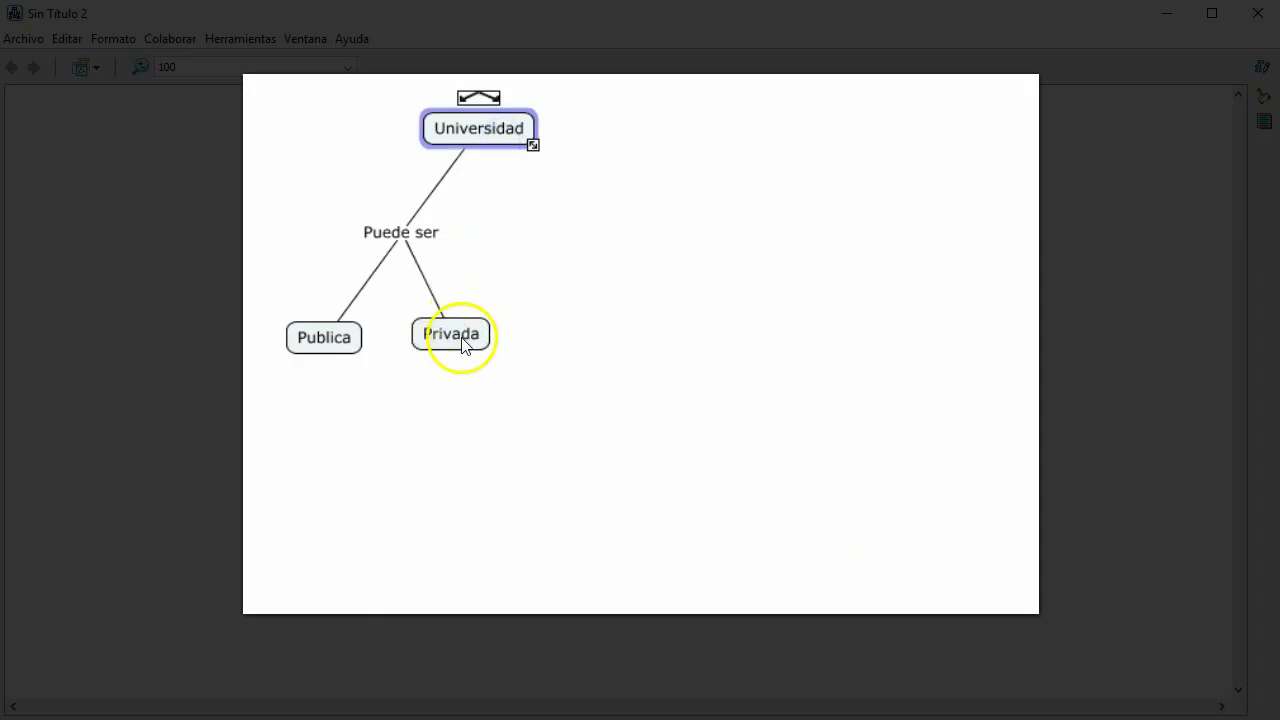
{"action": "left_click", "coordinate": [463, 345]}
{"action": "left_click", "coordinate": [316, 343]}
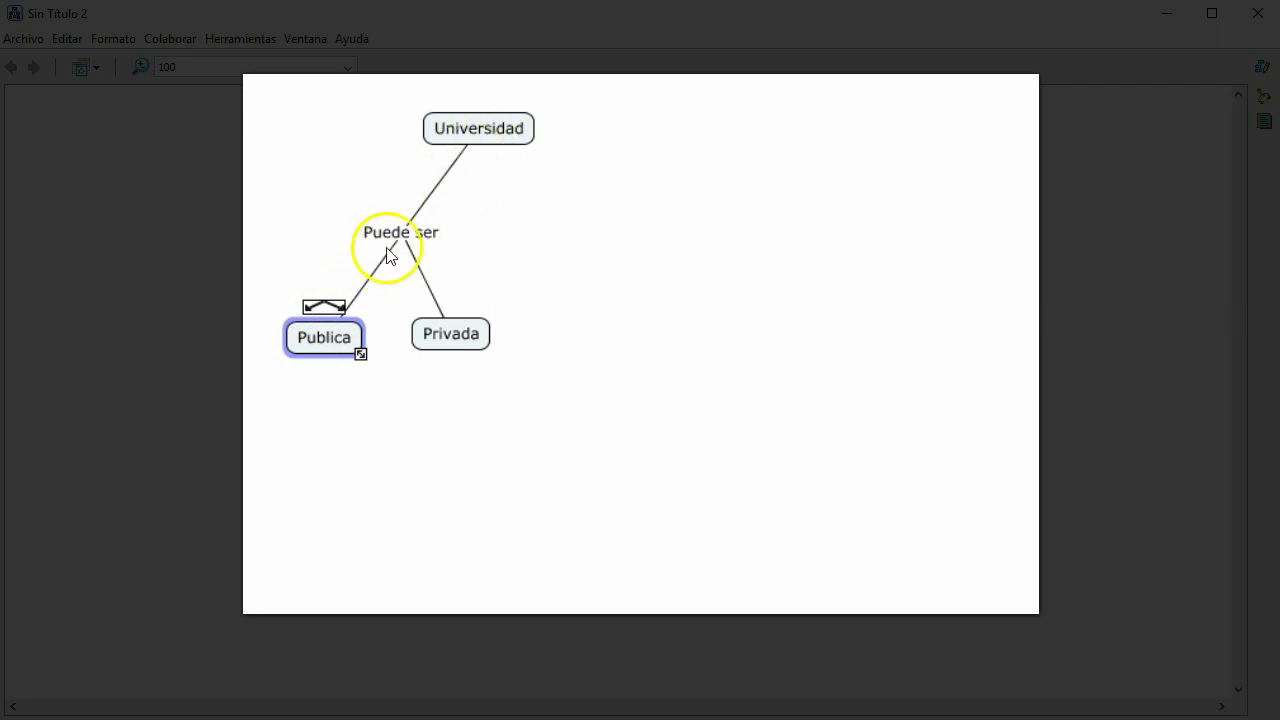
{"action": "left_click", "coordinate": [574, 249]}
{"action": "left_click_drag", "start_coordinate": [455, 336], "coordinate": [462, 341]}
{"action": "left_click", "coordinate": [572, 301]}
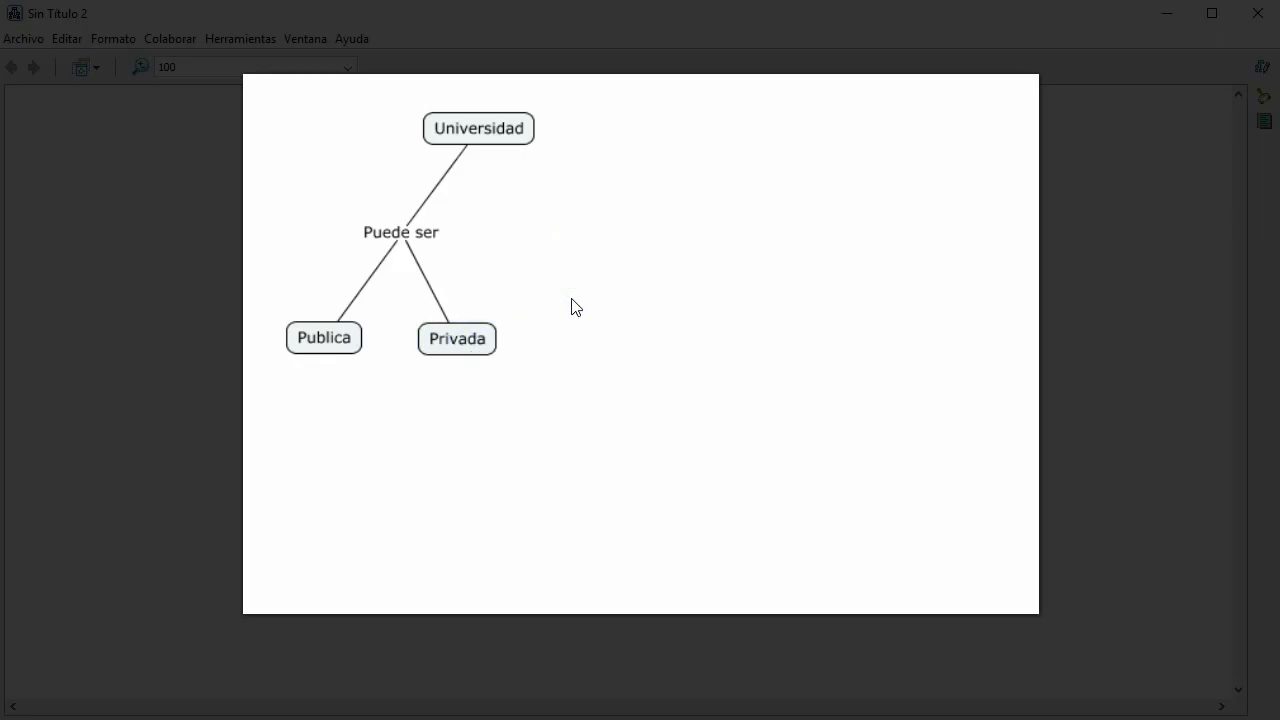
{"action": "left_click", "coordinate": [508, 127]}
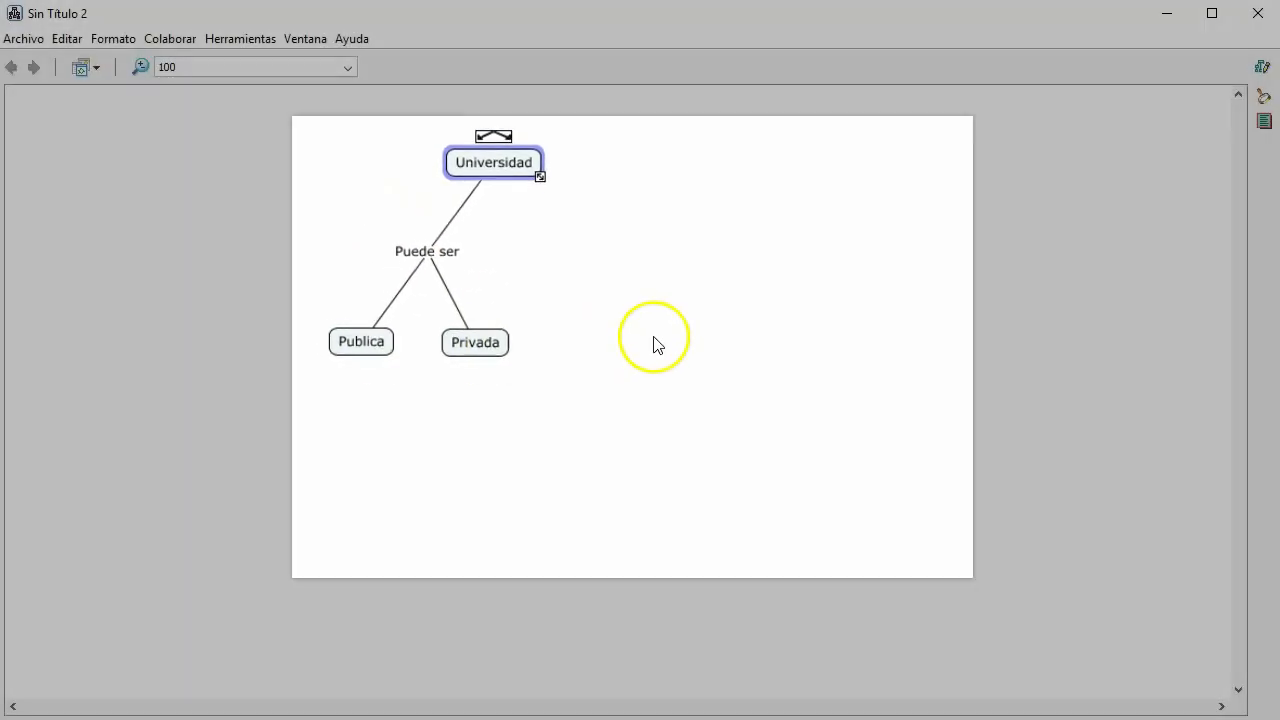
{"action": "left_click", "coordinate": [650, 342]}
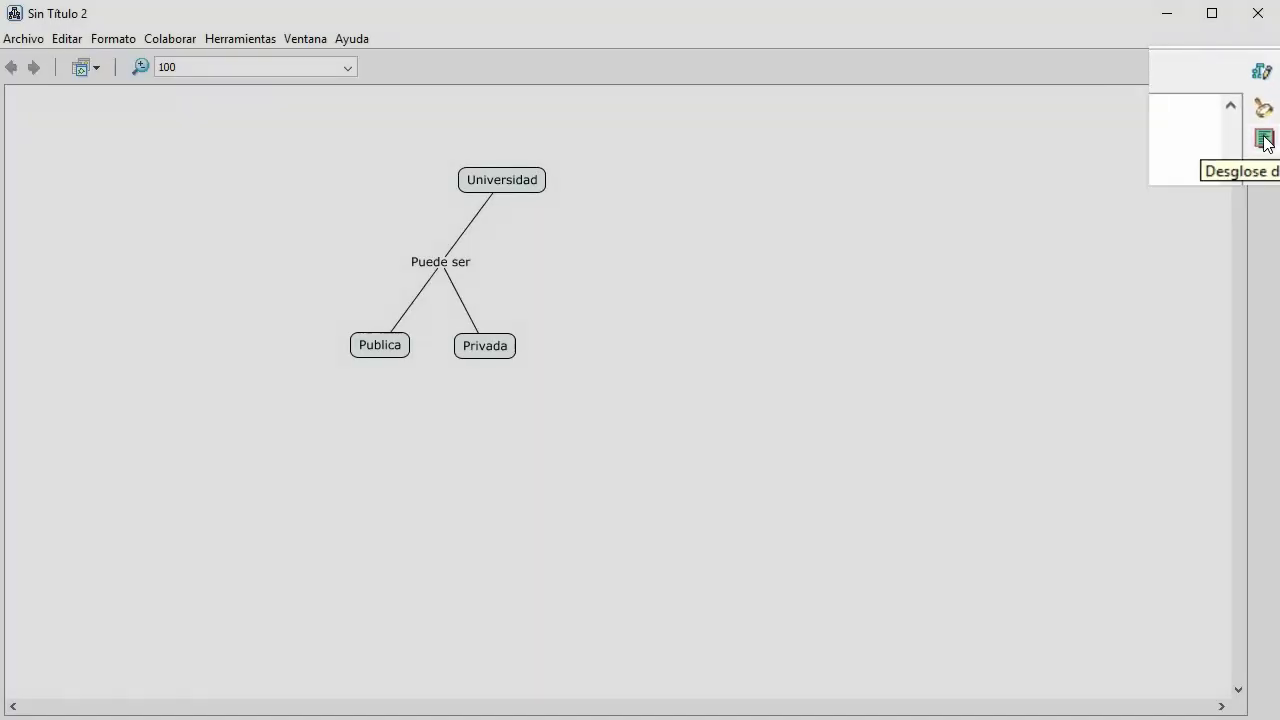
Open the Desglose del Cmap view and go through its three proposition entry fields
{"action": "left_click", "coordinate": [1267, 130]}
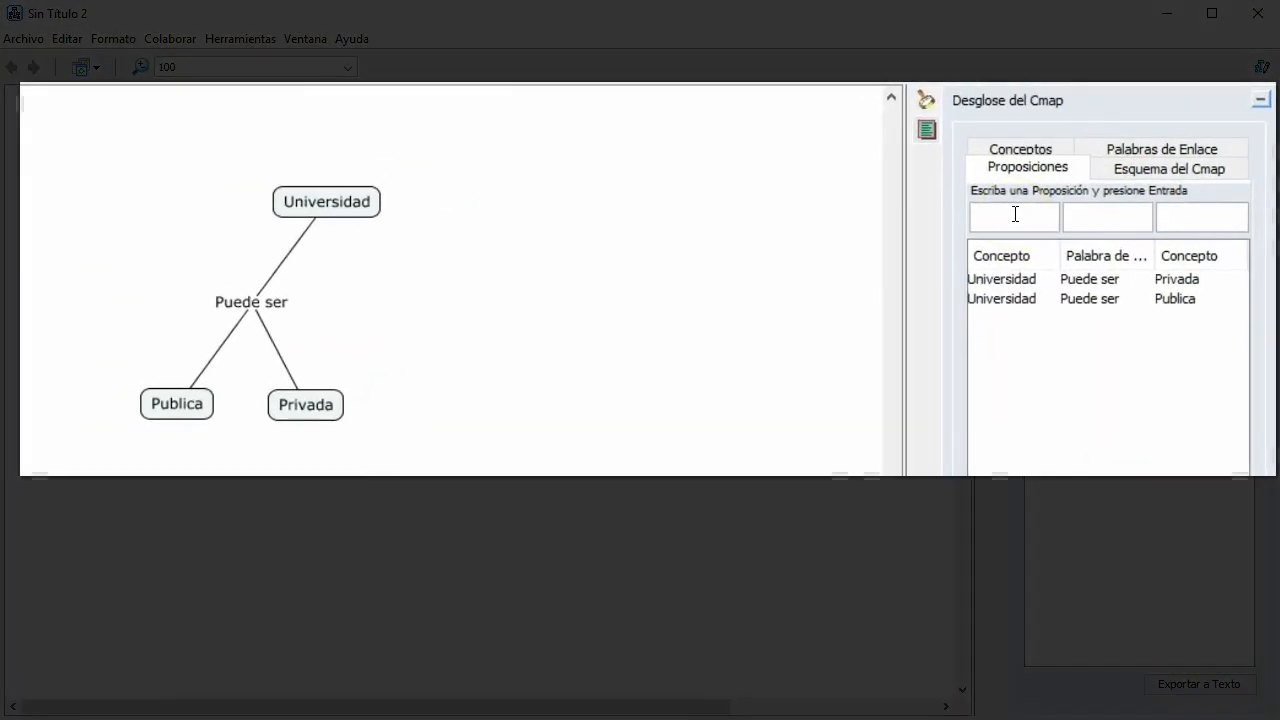
{"action": "left_click", "coordinate": [1015, 214]}
{"action": "left_click", "coordinate": [1106, 219]}
{"action": "left_click", "coordinate": [1209, 219]}
{"action": "left_click", "coordinate": [995, 216]}
{"action": "left_click", "coordinate": [1101, 213]}
{"action": "left_click", "coordinate": [1215, 216]}
Add the proposition "Universidad" – "ofrece" – "Carrera" and move the Carrera concept down level with Privada
{"action": "left_click", "coordinate": [976, 213]}
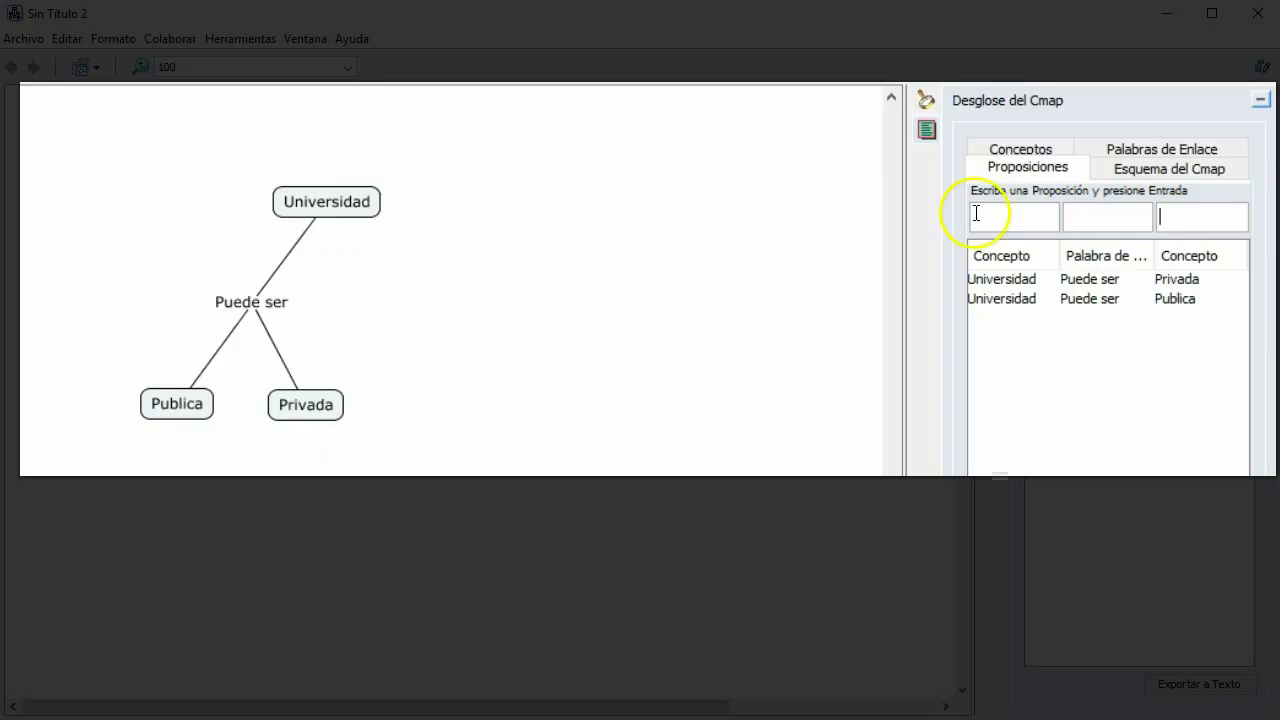
{"action": "type", "text": "Universidad"}
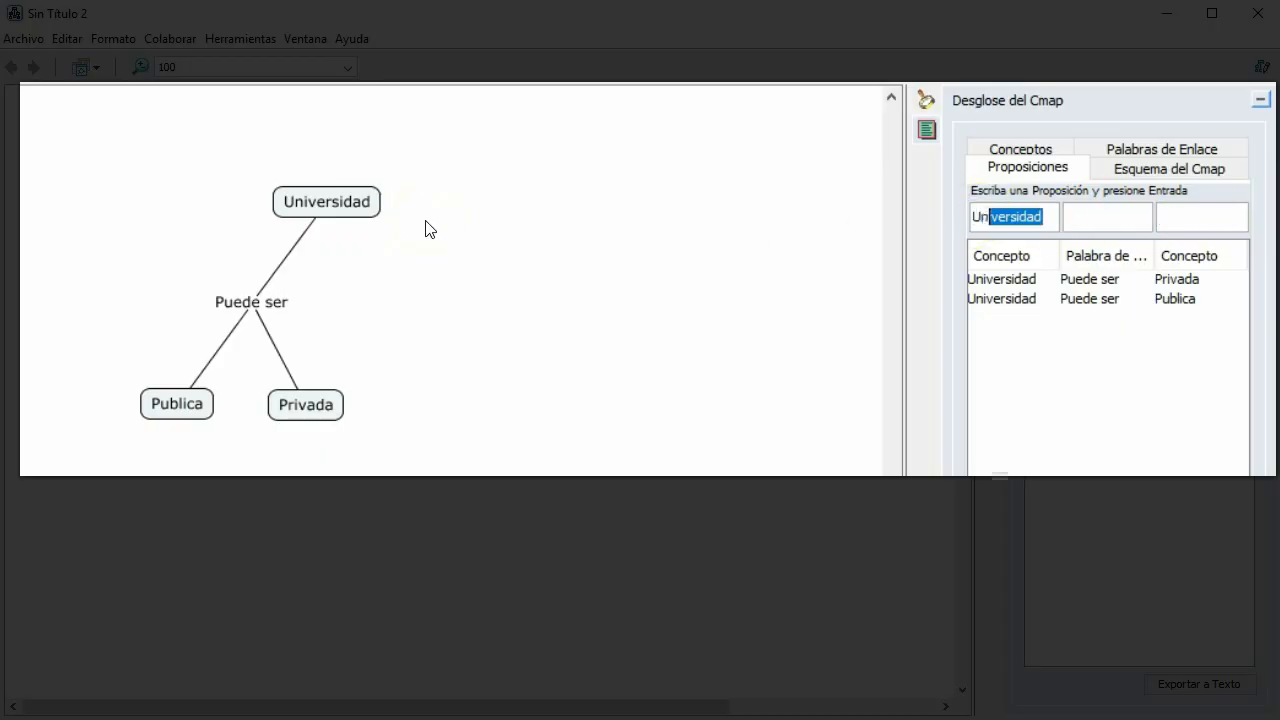
{"action": "key", "text": "Tab"}
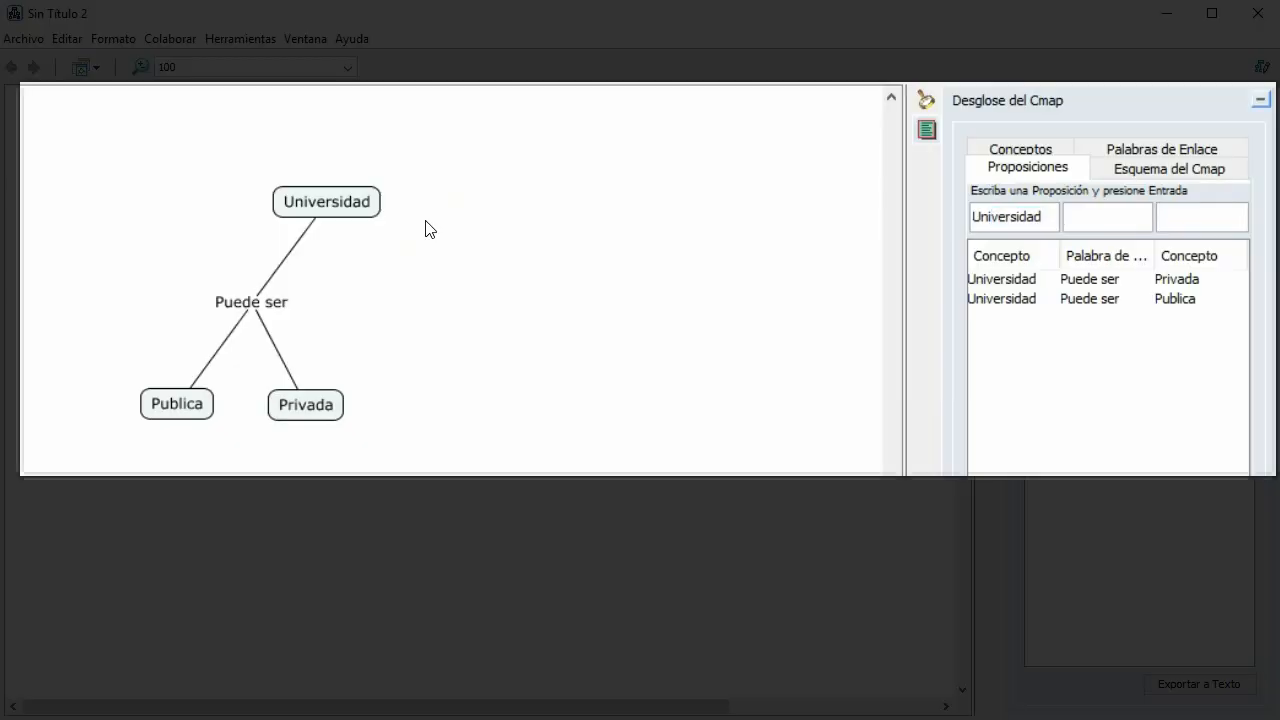
{"action": "left_click", "coordinate": [368, 195]}
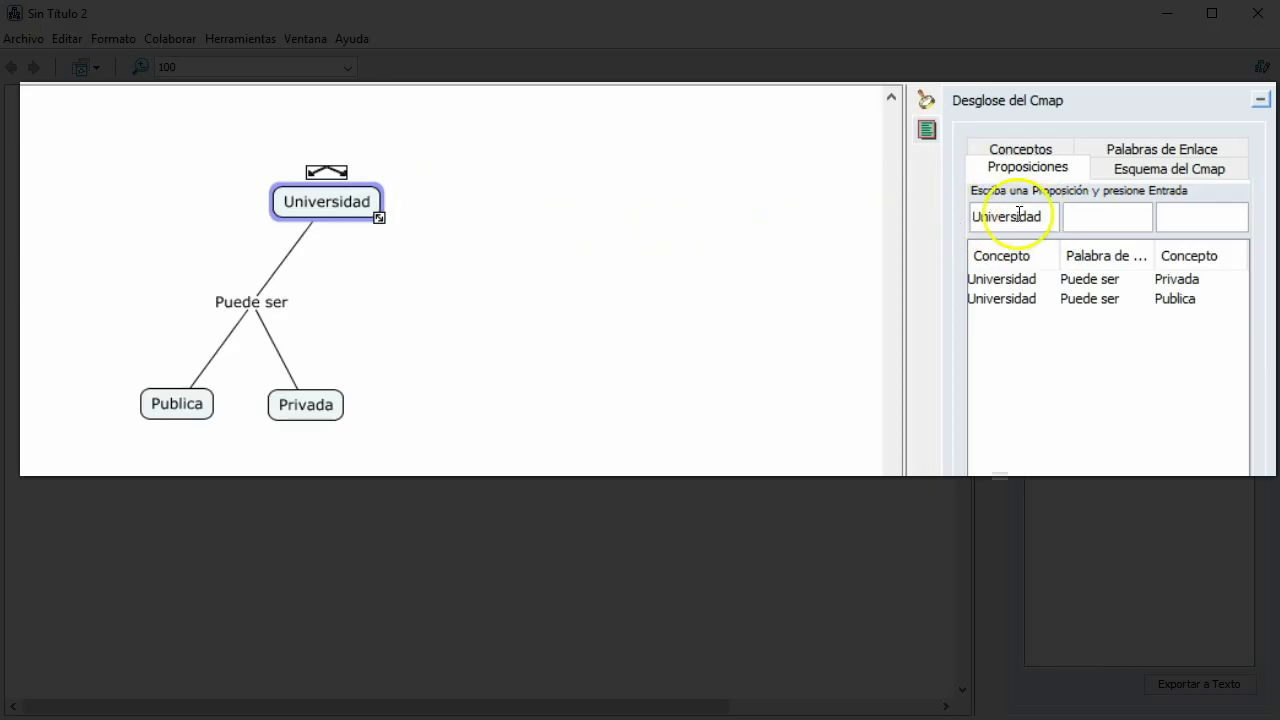
{"action": "left_click", "coordinate": [1079, 219]}
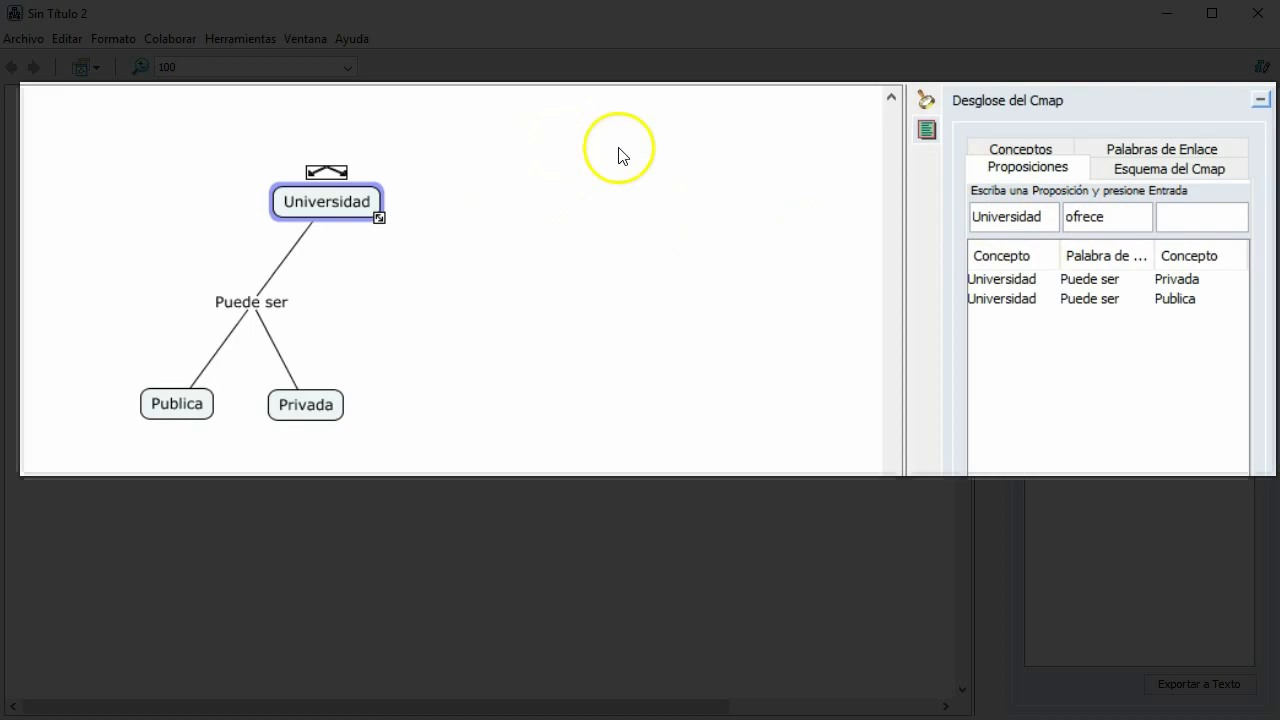
{"action": "left_click", "coordinate": [1195, 208]}
{"action": "type", "text": "Carrera"}
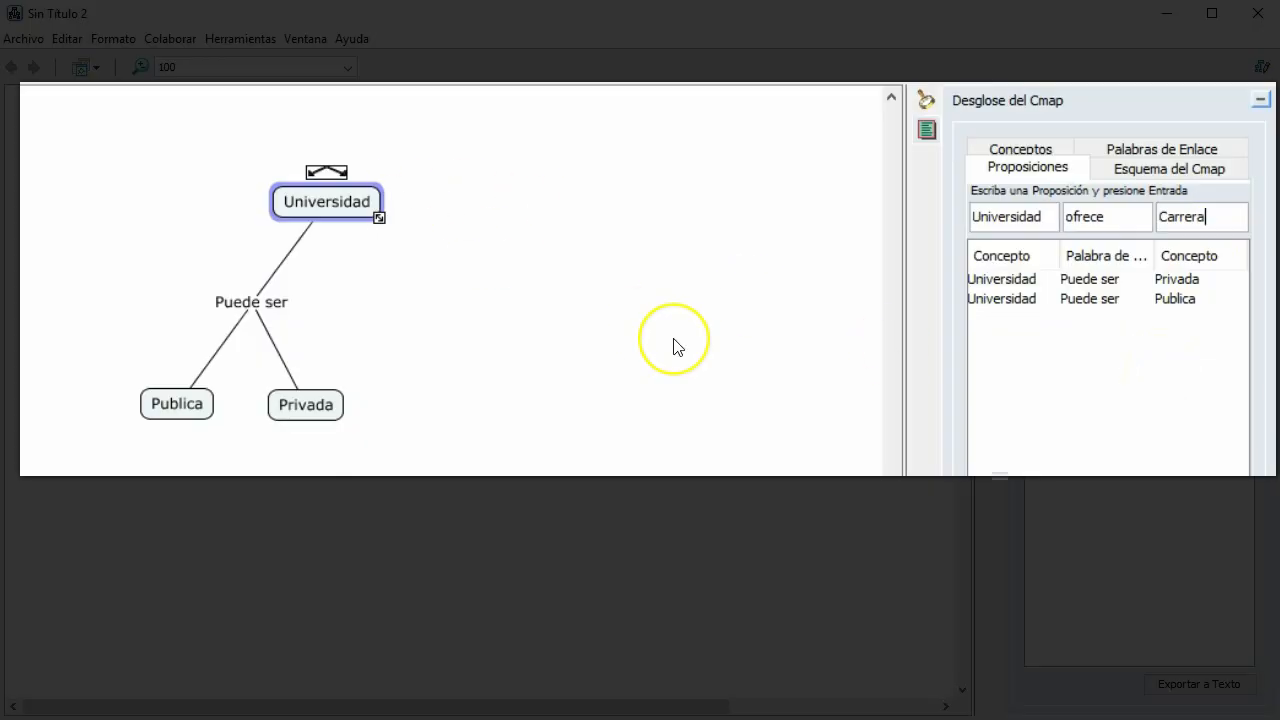
{"action": "key", "text": "Return"}
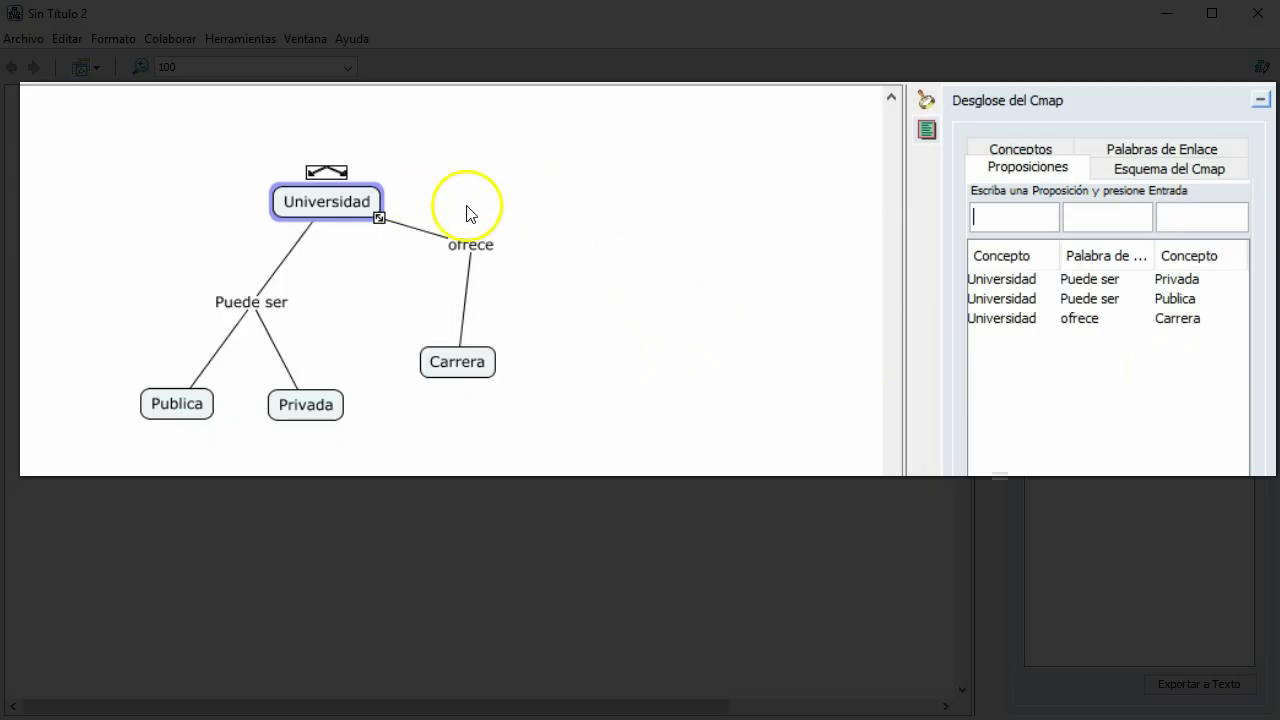
{"action": "left_click", "coordinate": [564, 349]}
{"action": "left_click_drag", "start_coordinate": [457, 372], "coordinate": [462, 410]}
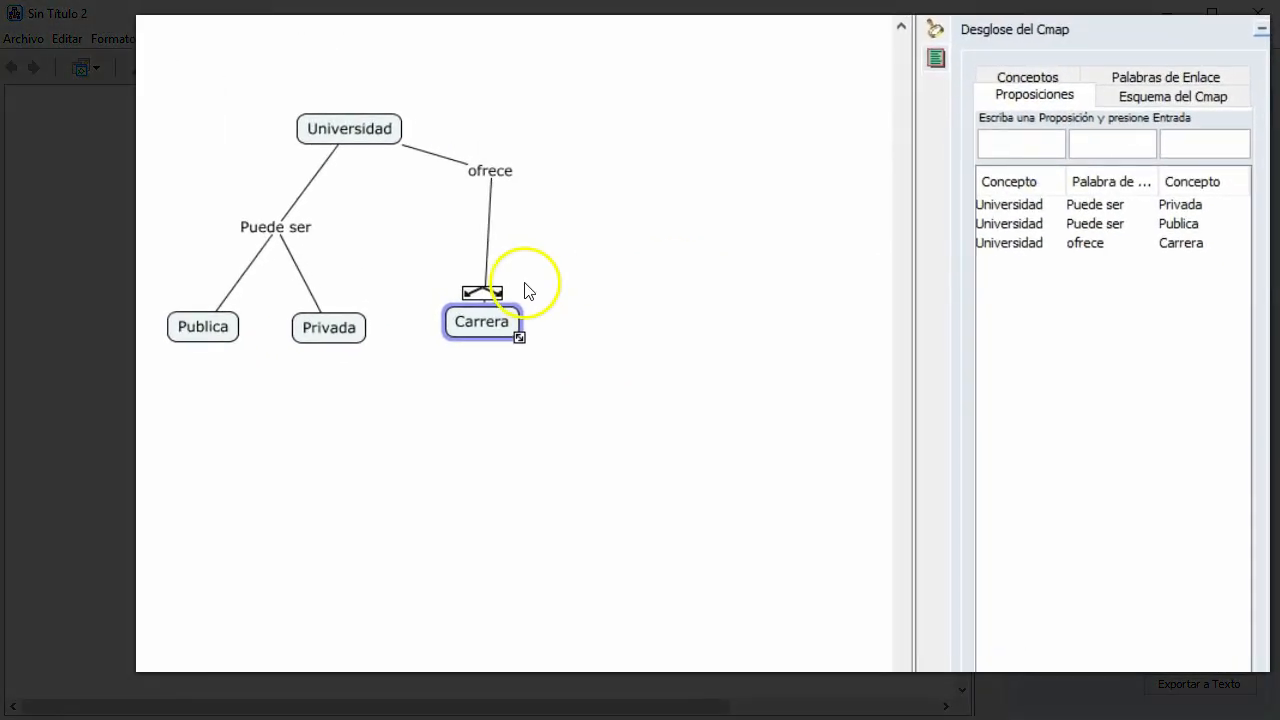
Add the proposition "carrera" – "puede ser" – "profesional" through the Cmap breakdown
{"action": "type", "text": "carrera"}
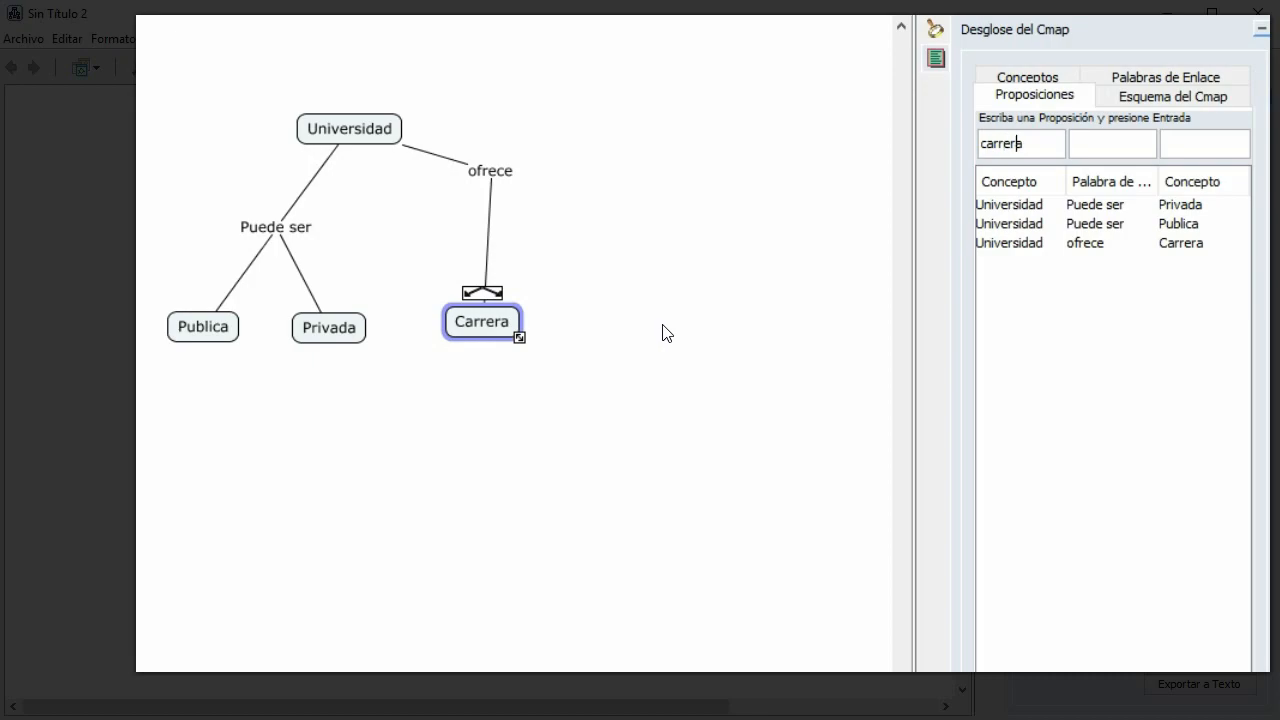
{"action": "type", "text": "pu"}
{"action": "type", "text": "profesional"}
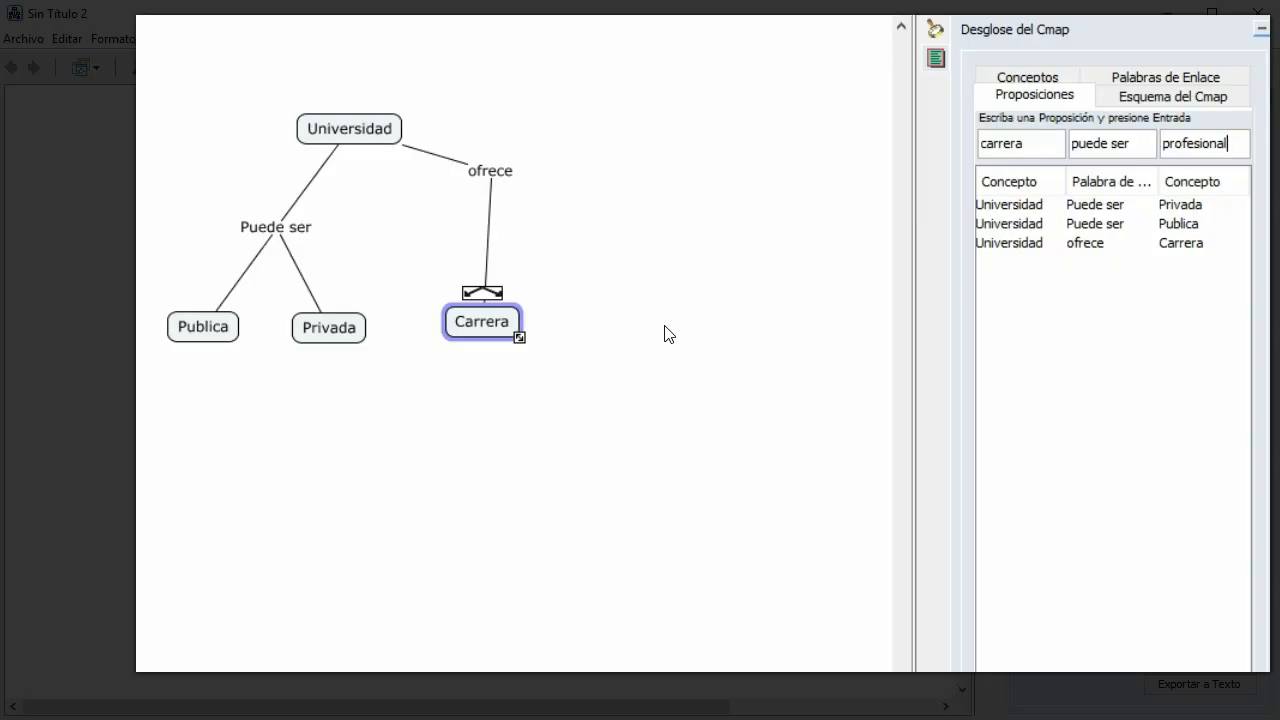
{"action": "key", "text": "Return"}
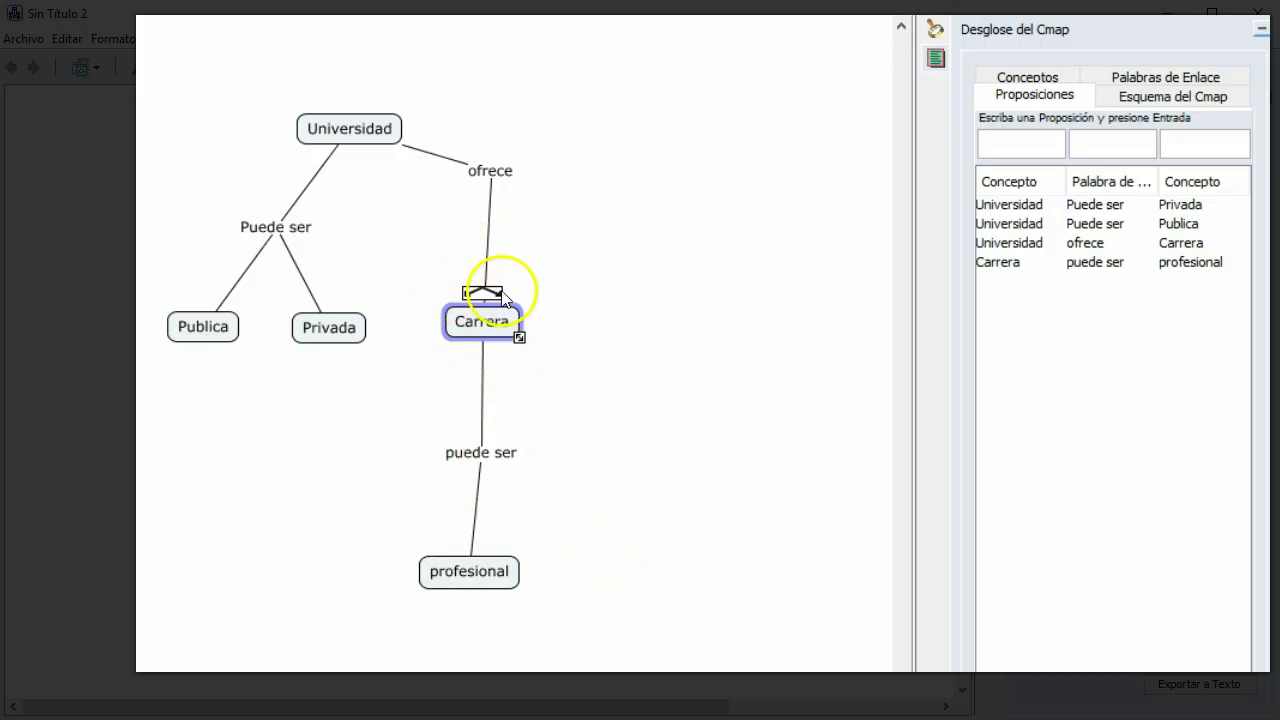
Go through the concepts and linking phrases on the map one by one, from Universidad to the lower "puede ser"
{"action": "left_click", "coordinate": [583, 334]}
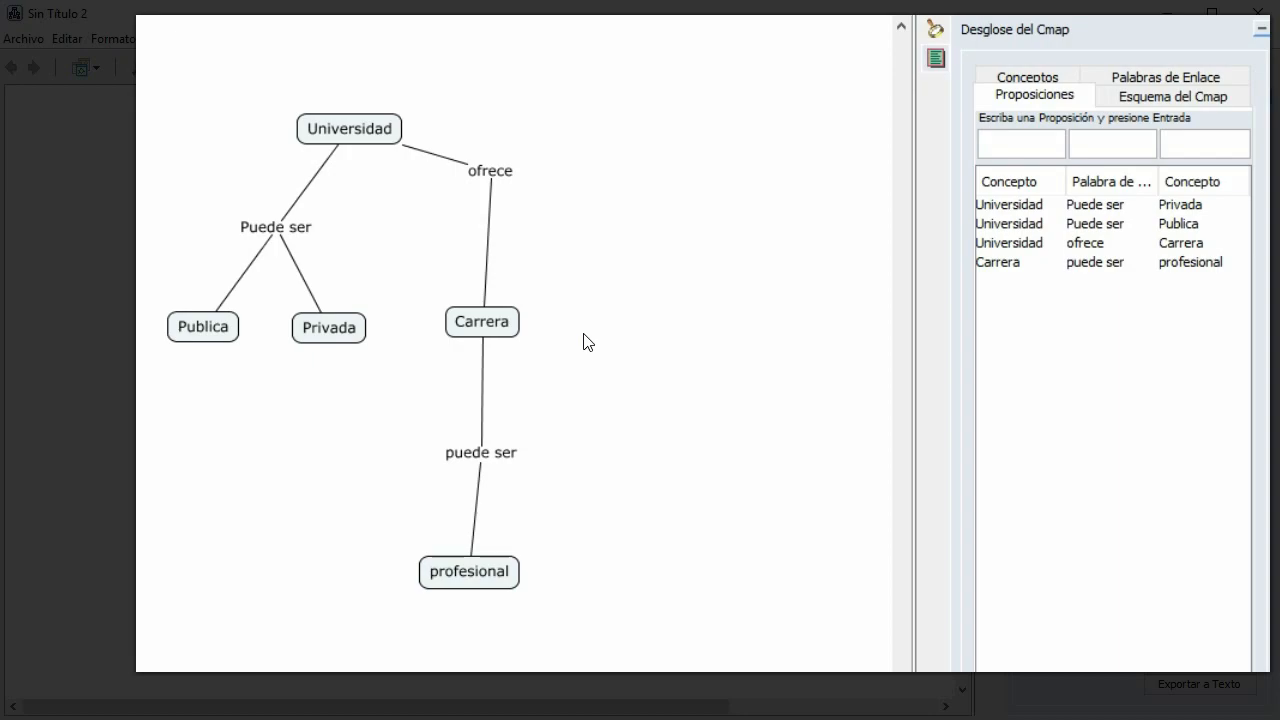
{"action": "left_click", "coordinate": [368, 128]}
{"action": "left_click", "coordinate": [318, 327]}
{"action": "left_click", "coordinate": [203, 326]}
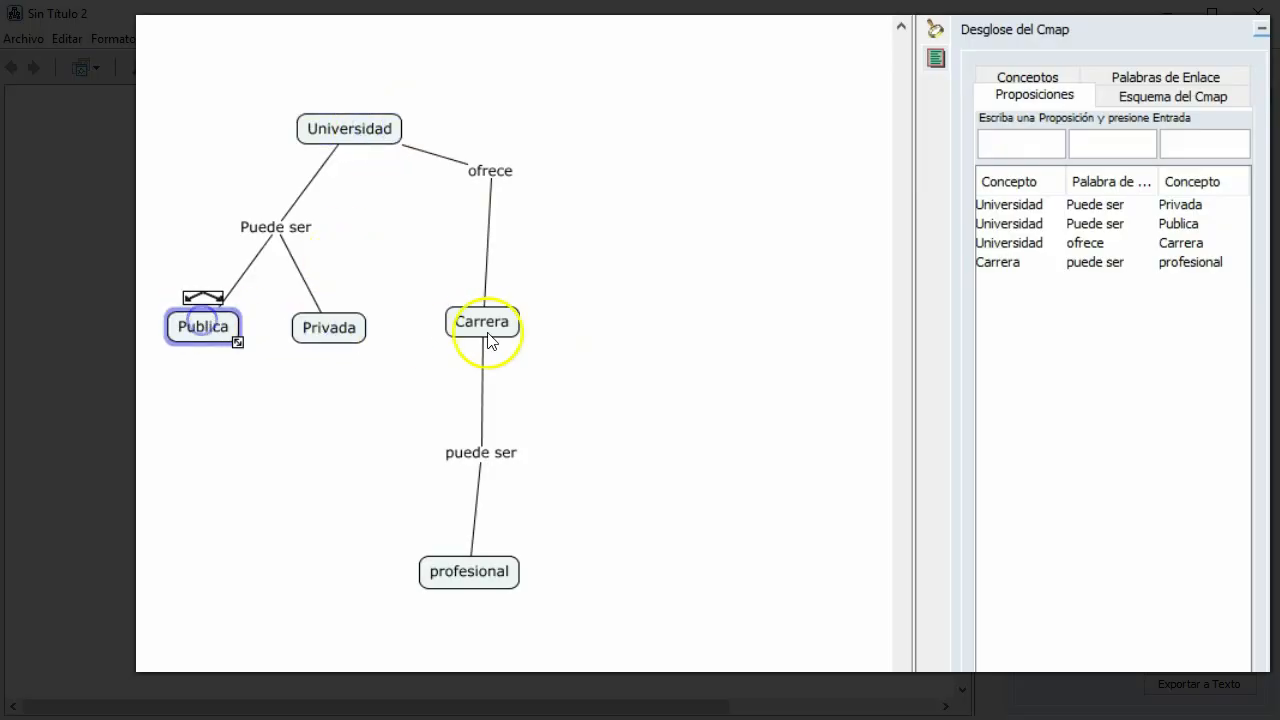
{"action": "left_click", "coordinate": [487, 336]}
{"action": "left_click", "coordinate": [476, 574]}
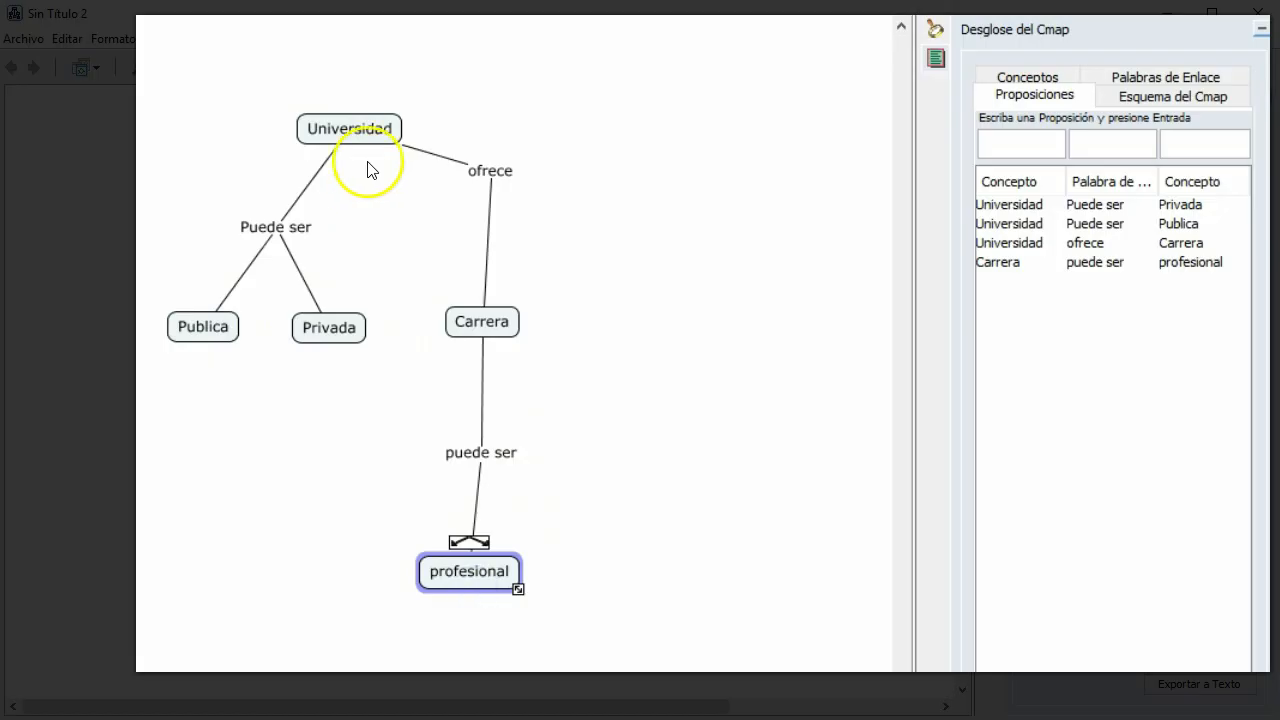
{"action": "left_click", "coordinate": [270, 226]}
{"action": "left_click", "coordinate": [480, 178]}
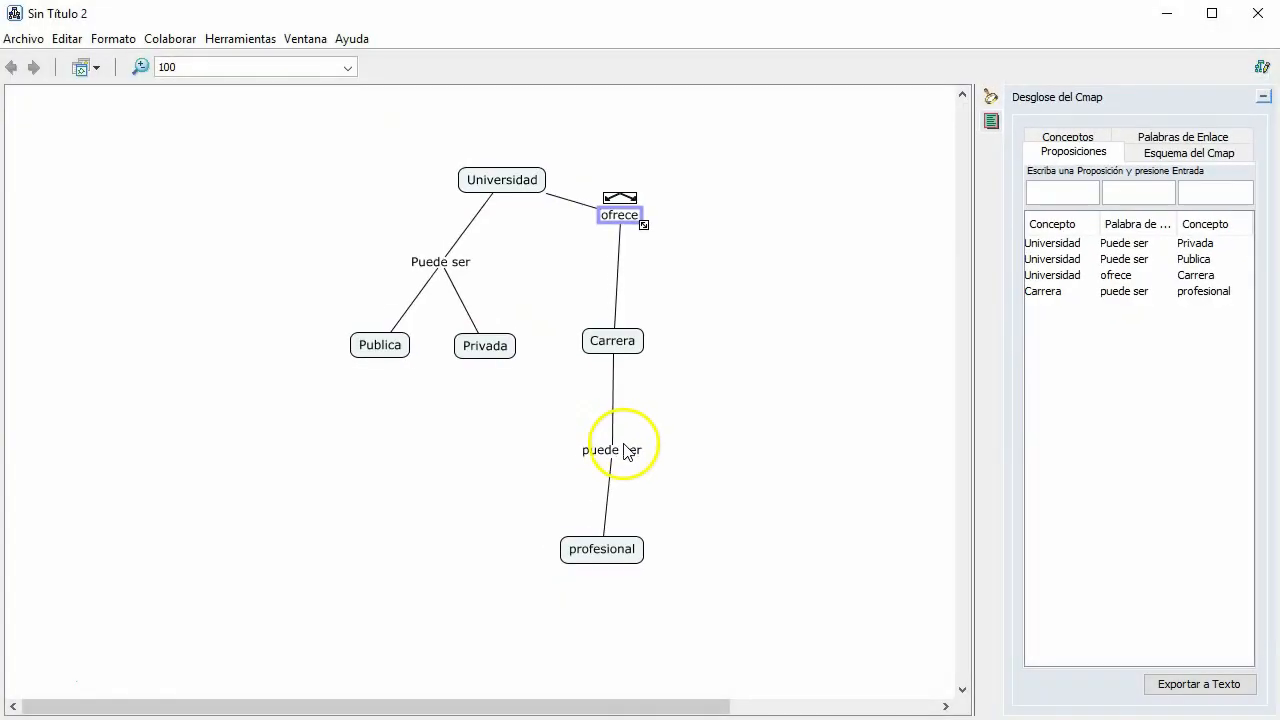
{"action": "left_click", "coordinate": [624, 450]}
{"action": "left_click", "coordinate": [826, 441]}
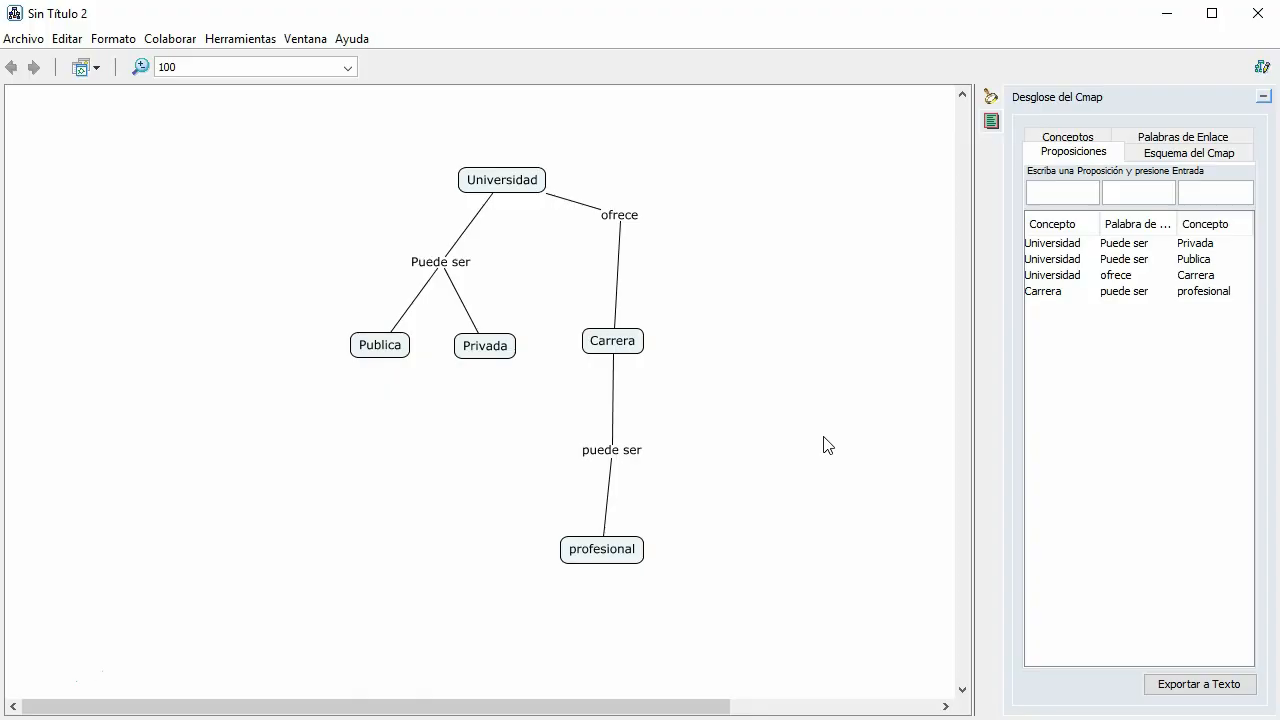
Tidy the Carrera branch by moving "ofrece" level with "Puede ser" and bringing Carrera, "puede ser" and profesional closer underneath
{"action": "left_click_drag", "start_coordinate": [618, 213], "coordinate": [551, 276]}
{"action": "left_click_drag", "start_coordinate": [620, 343], "coordinate": [605, 345]}
{"action": "left_click_drag", "start_coordinate": [631, 453], "coordinate": [610, 450]}
{"action": "mouse_move", "coordinate": [629, 543]}
{"action": "left_mouse_down"}
{"action": "mouse_move", "coordinate": [609, 540]}
{"action": "mouse_move", "coordinate": [622, 528]}
{"action": "left_mouse_up"}
{"action": "left_click", "coordinate": [706, 403]}
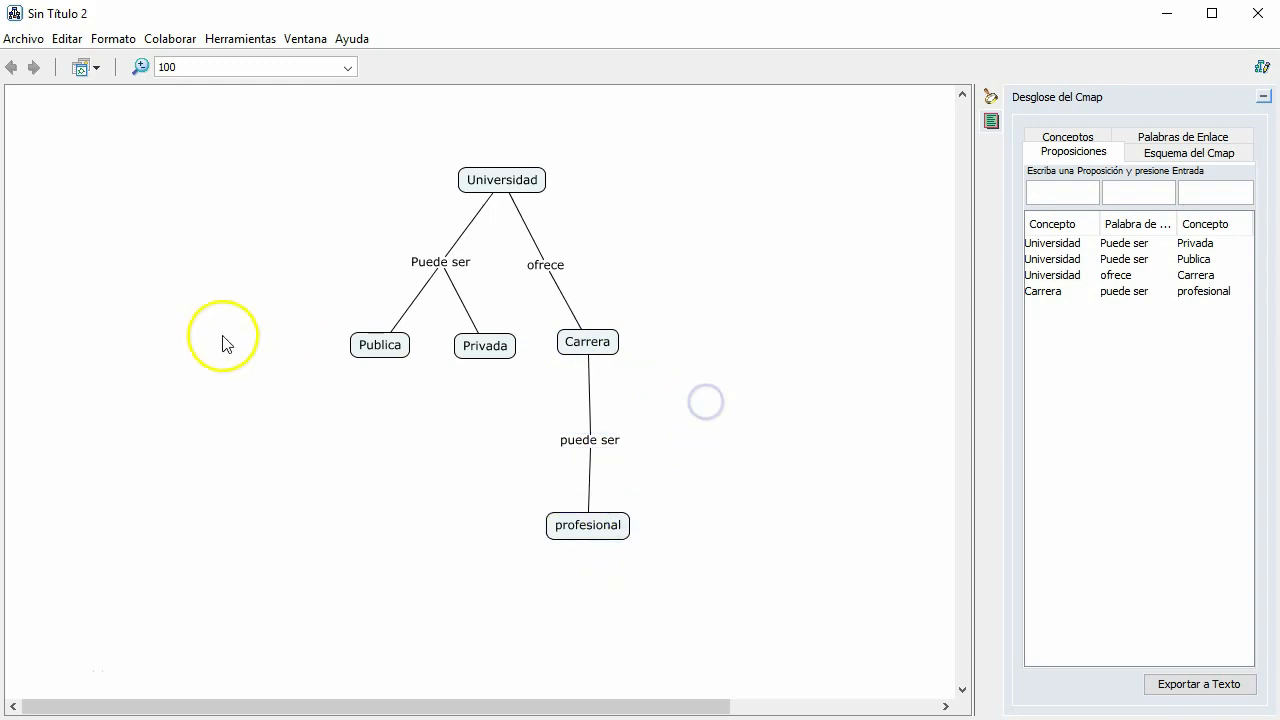
Scatter the concepts Publica, Privada, Carrera, profesional and Universidad away from one another across the canvas
{"action": "left_click_drag", "start_coordinate": [364, 341], "coordinate": [244, 242]}
{"action": "left_click_drag", "start_coordinate": [470, 342], "coordinate": [425, 496]}
{"action": "left_click_drag", "start_coordinate": [597, 346], "coordinate": [803, 229]}
{"action": "left_click_drag", "start_coordinate": [610, 517], "coordinate": [811, 509]}
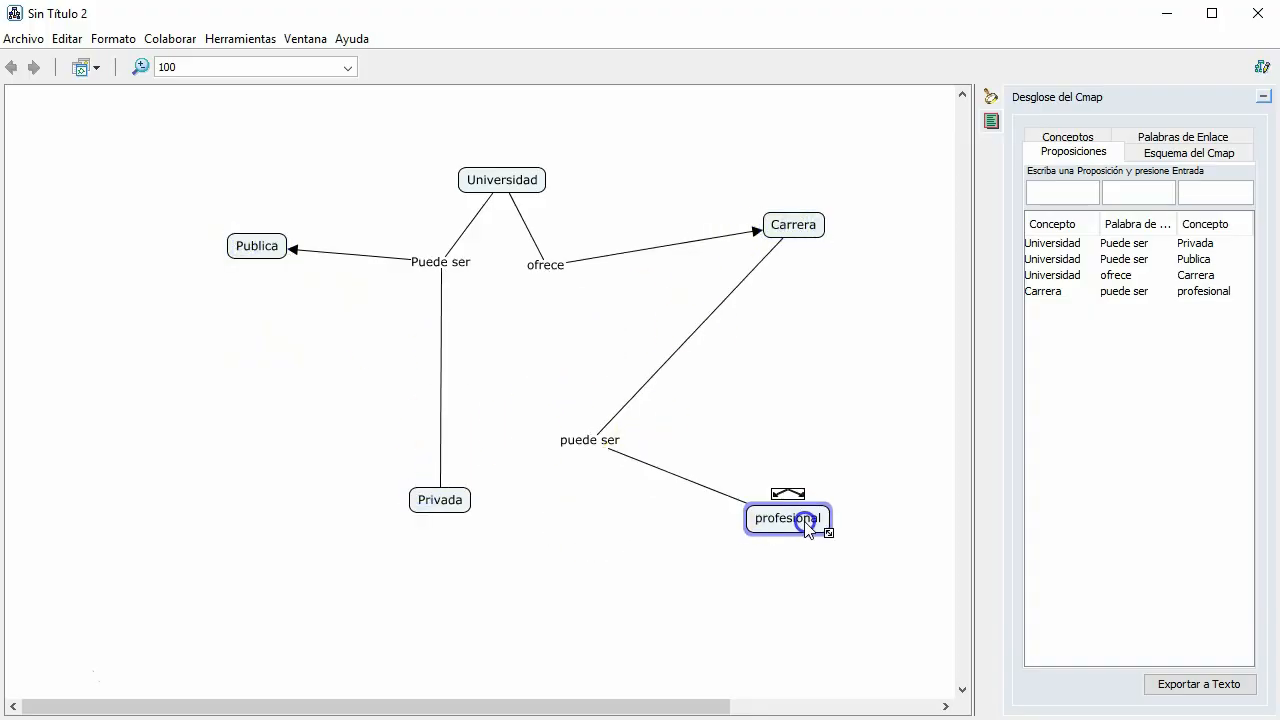
{"action": "left_click_drag", "start_coordinate": [491, 188], "coordinate": [471, 148]}
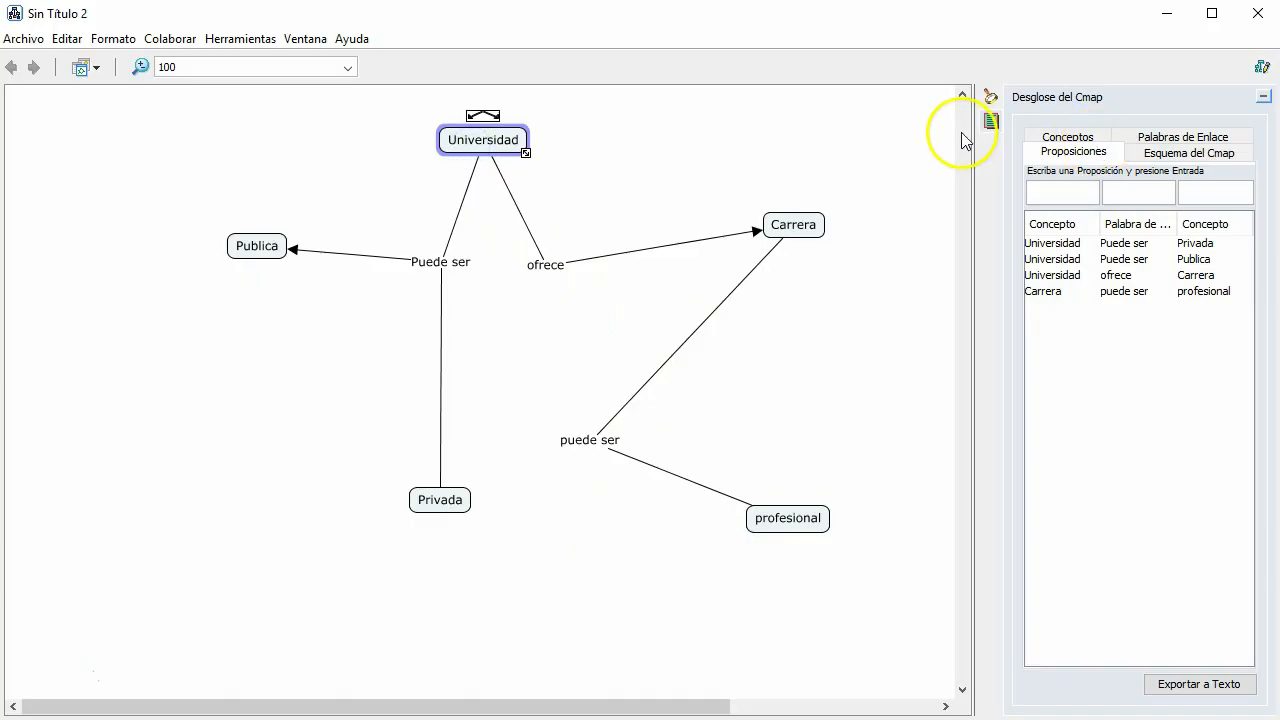
Rearrange the whole map with a hierarchical automatic layout (Diseño Automático) using straight lines
{"action": "left_click_drag", "start_coordinate": [929, 97], "coordinate": [194, 601]}
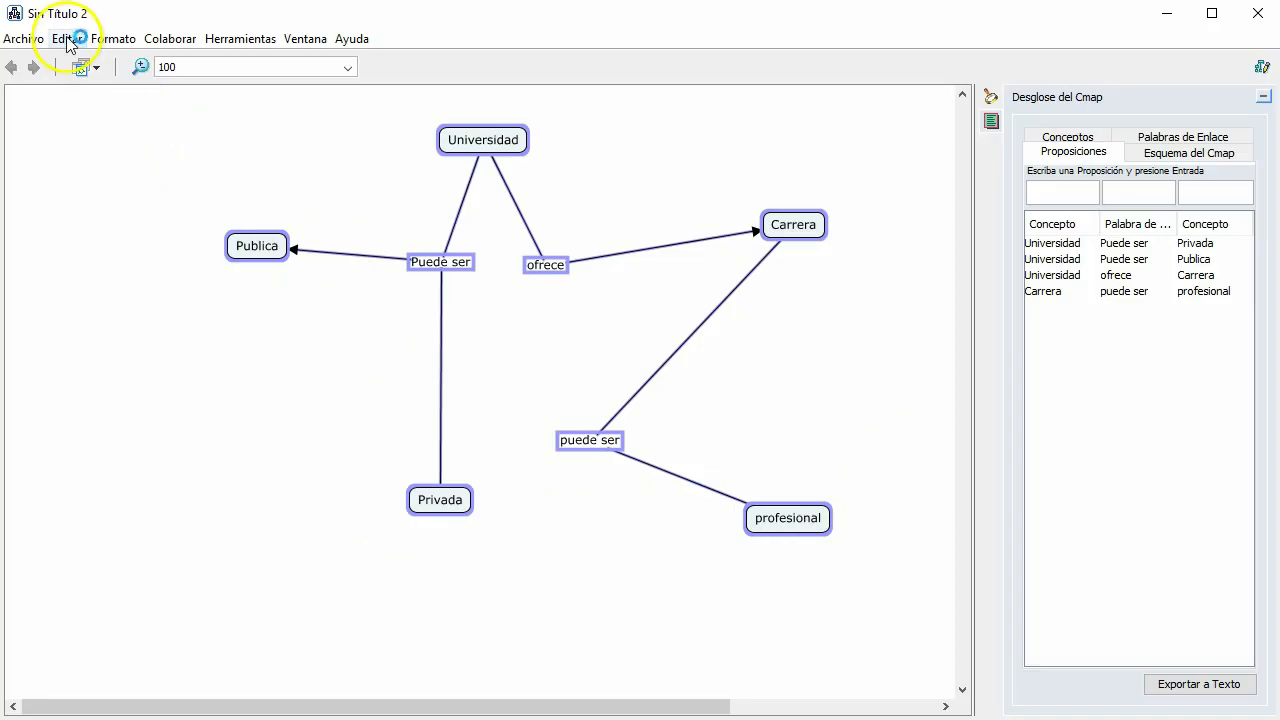
{"action": "left_click", "coordinate": [108, 39]}
{"action": "left_click", "coordinate": [169, 527]}
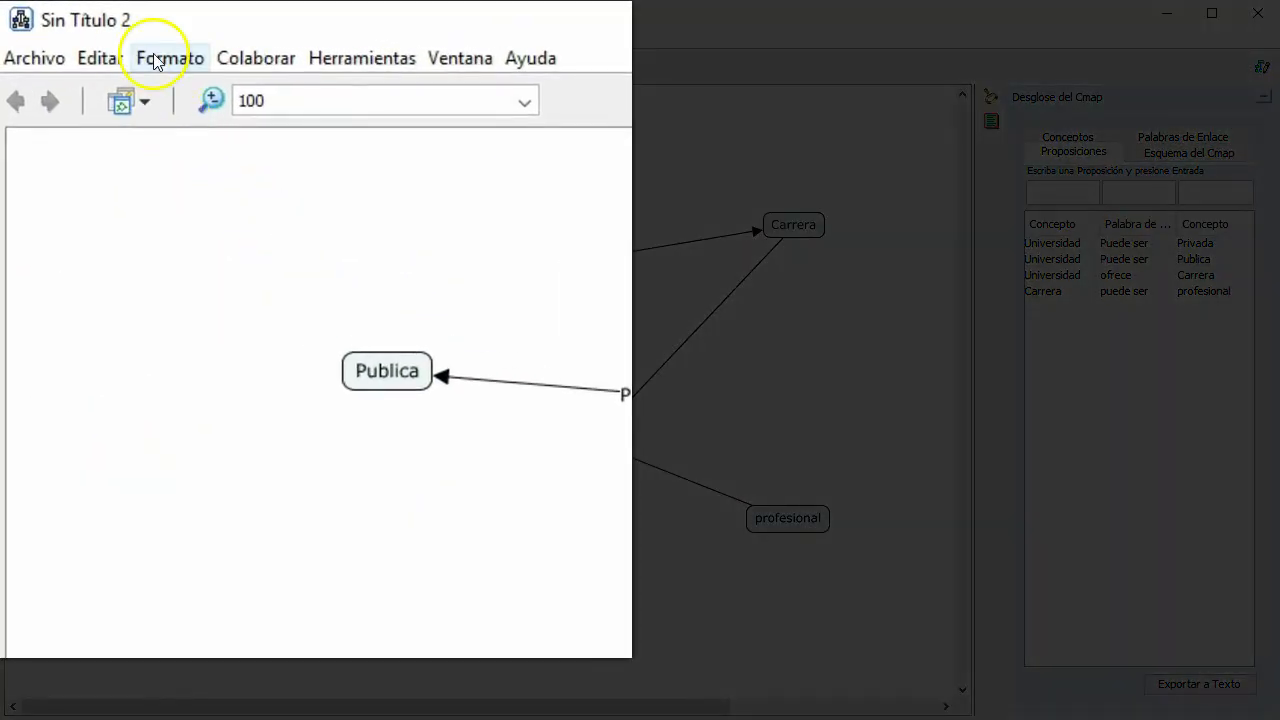
{"action": "left_click", "coordinate": [103, 37]}
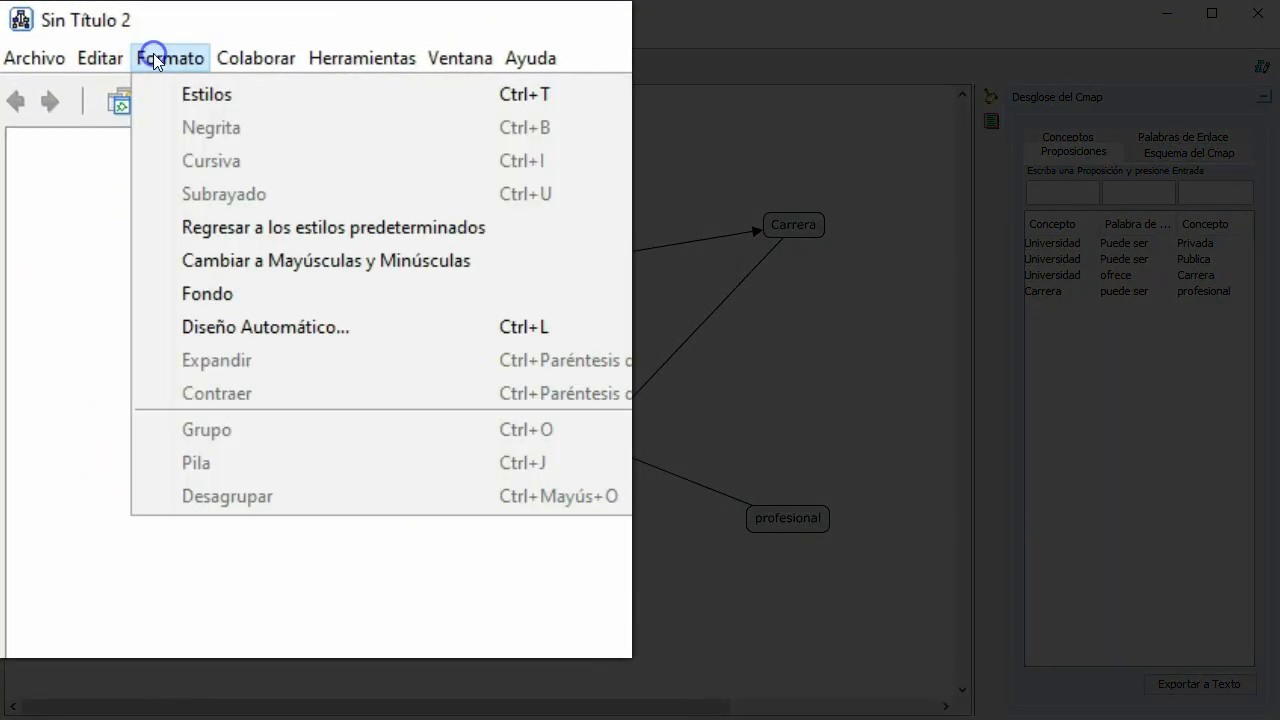
{"action": "left_click", "coordinate": [195, 325]}
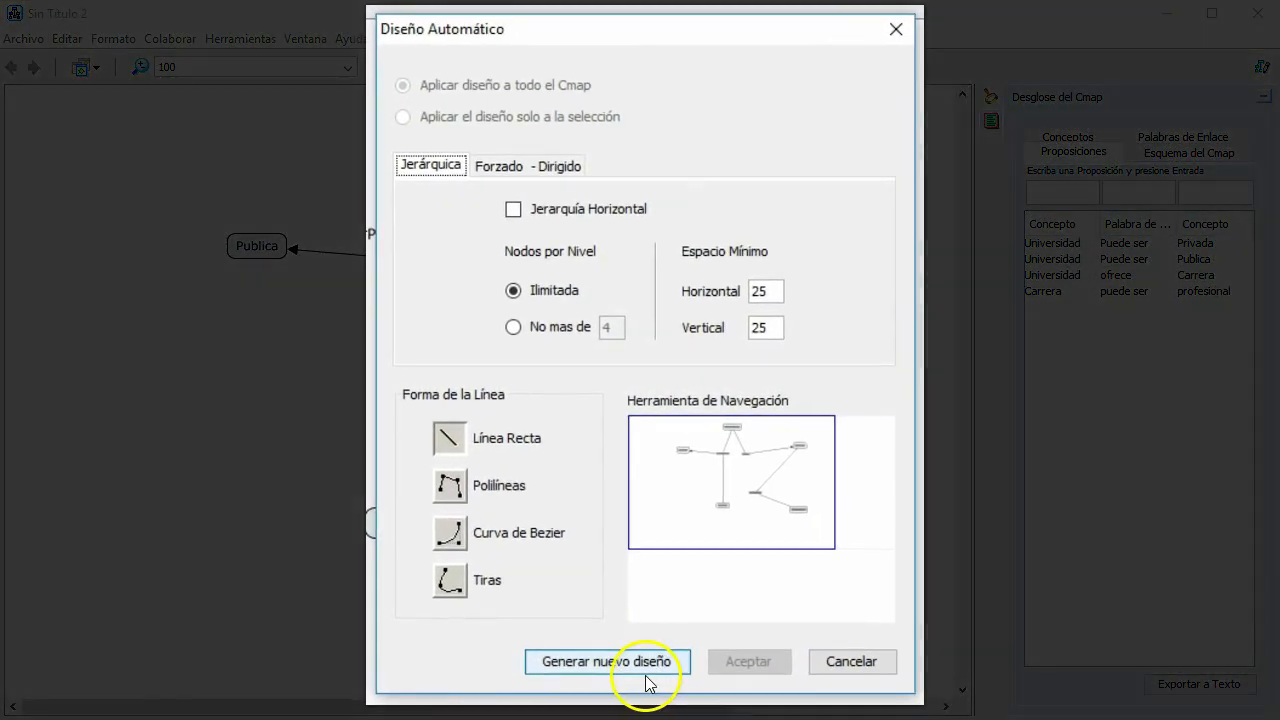
{"action": "left_click", "coordinate": [644, 672]}
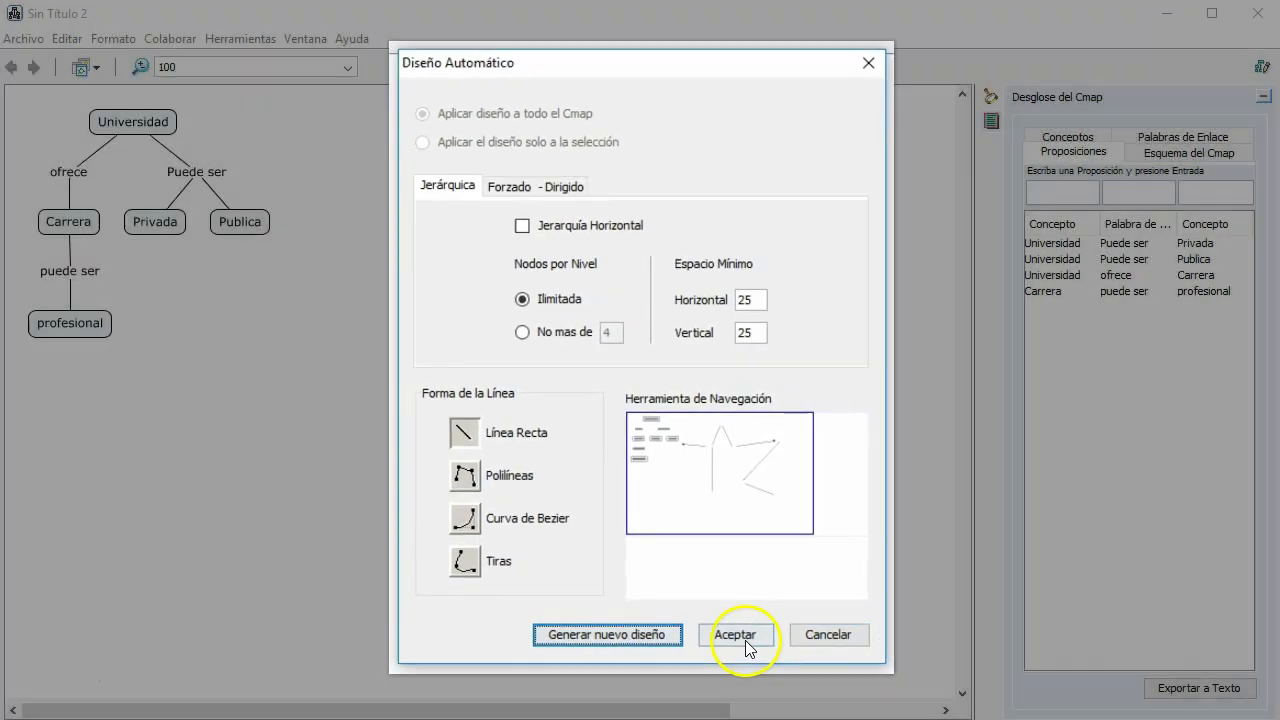
{"action": "left_click", "coordinate": [746, 659]}
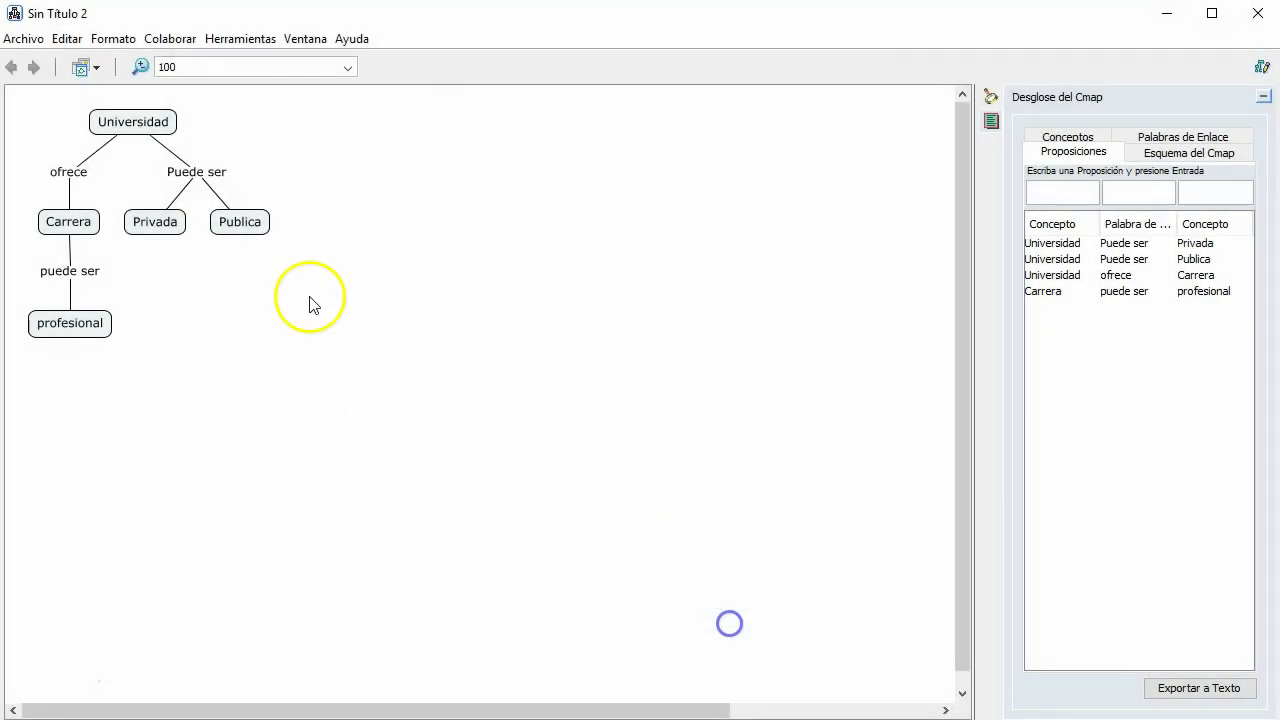
Select the complete map and move it as a block from the corner toward the middle of the canvas
{"action": "left_click_drag", "start_coordinate": [354, 110], "coordinate": [24, 376]}
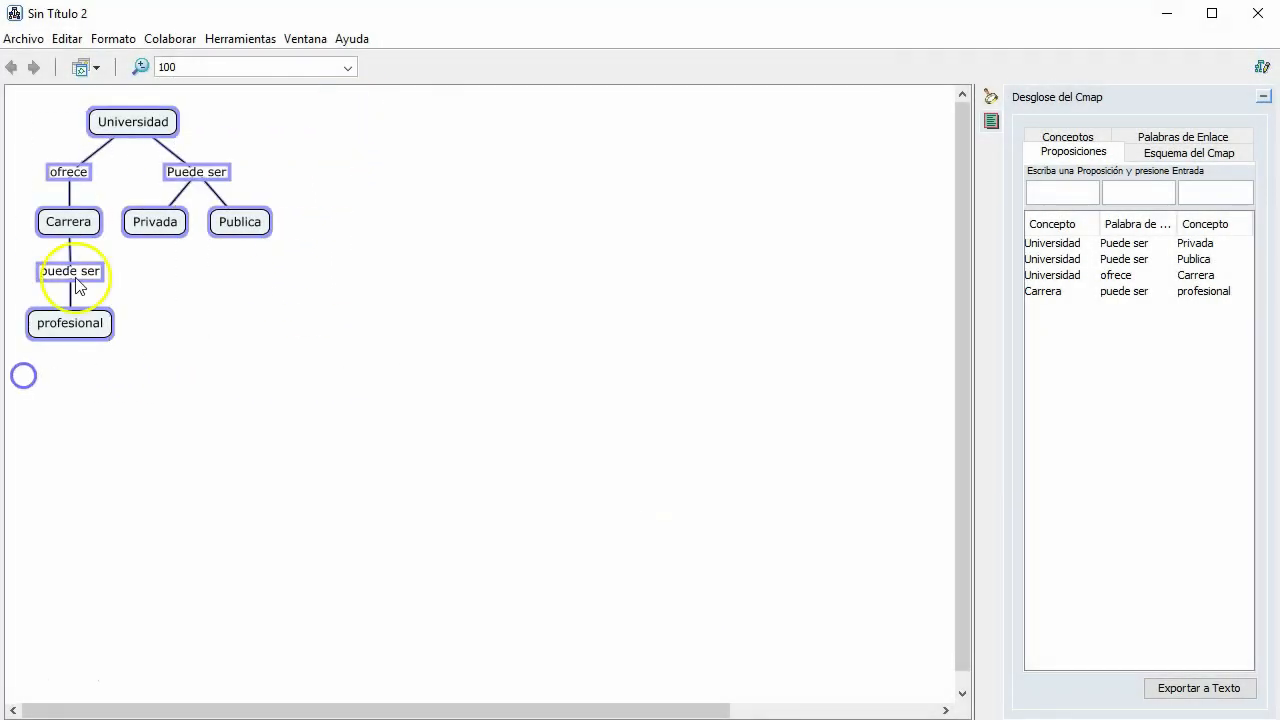
{"action": "left_click_drag", "start_coordinate": [127, 135], "coordinate": [441, 198]}
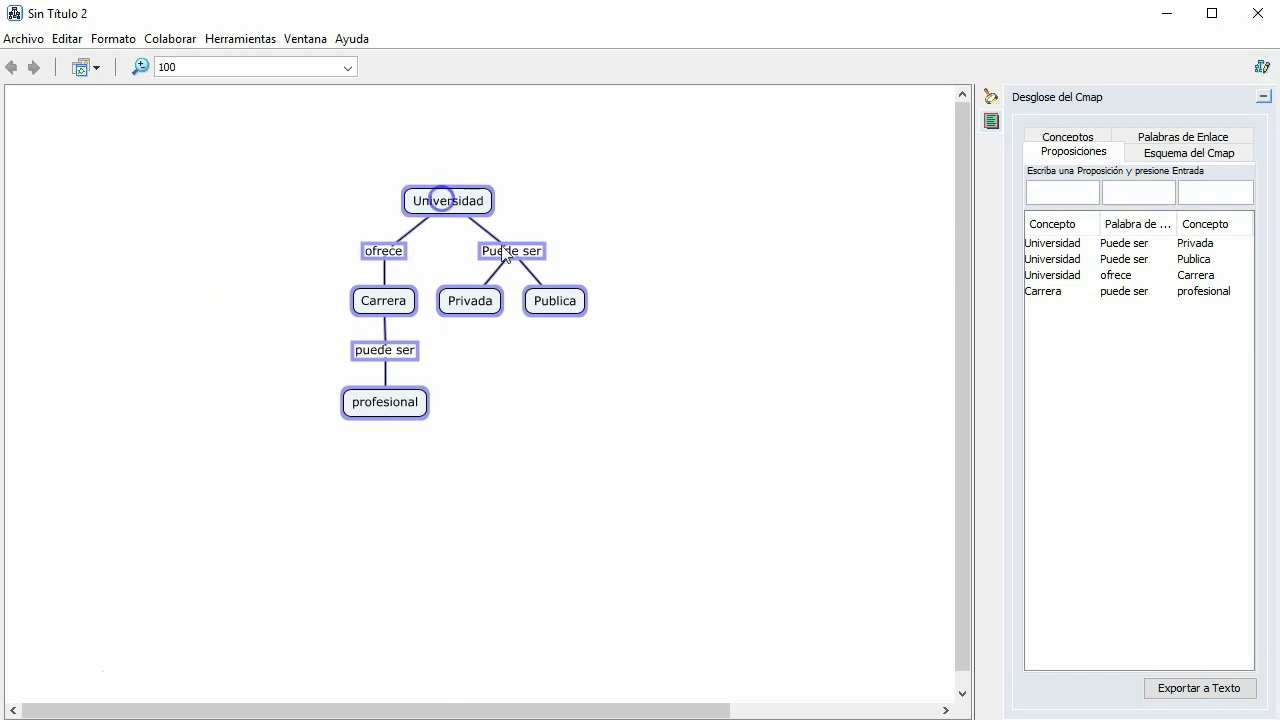
{"action": "left_click", "coordinate": [780, 380]}
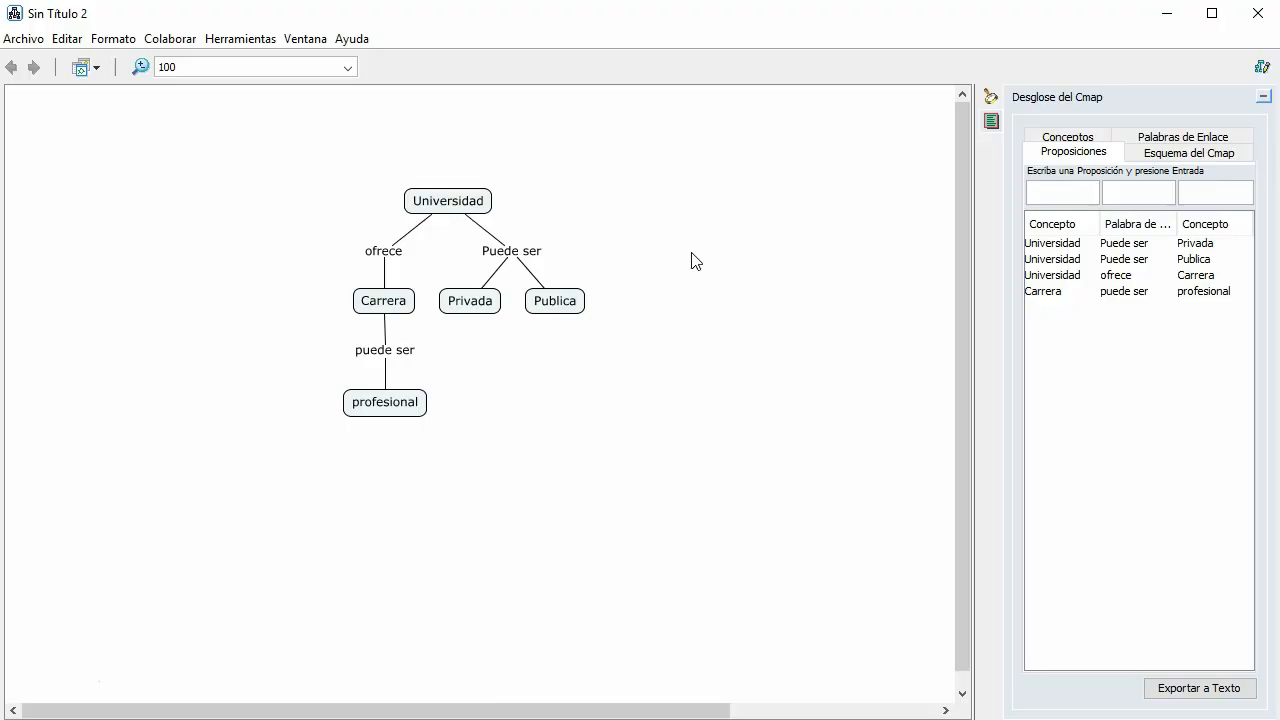
{"action": "left_click_drag", "start_coordinate": [692, 143], "coordinate": [271, 514]}
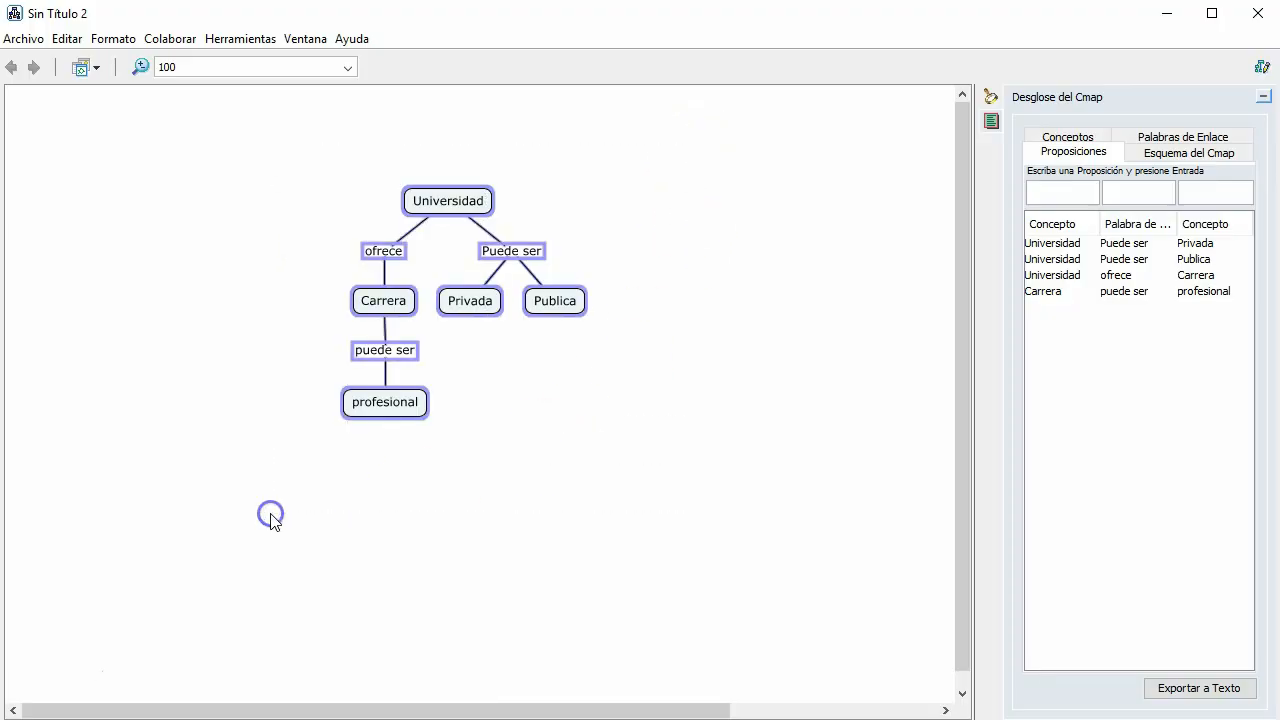
{"action": "left_click", "coordinate": [639, 203]}
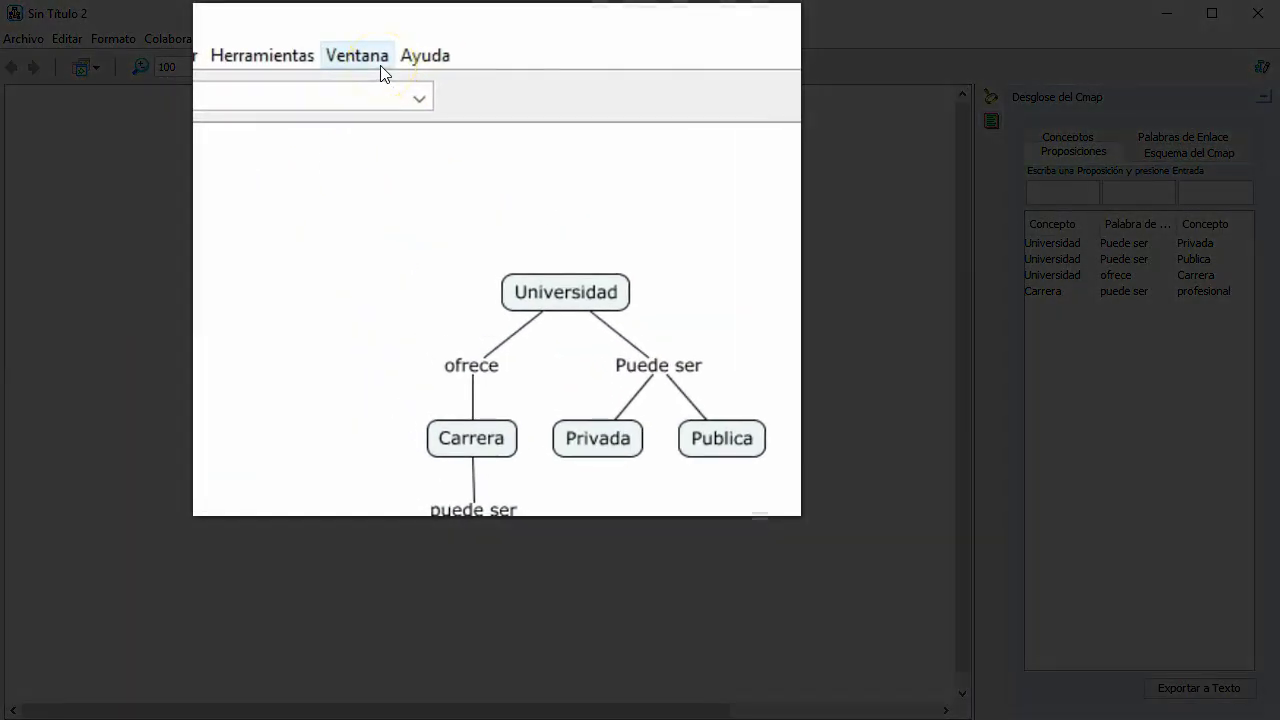
Show the Estilos window and place it beside the map, clear of the Desglose del Cmap list
{"action": "left_click", "coordinate": [357, 56]}
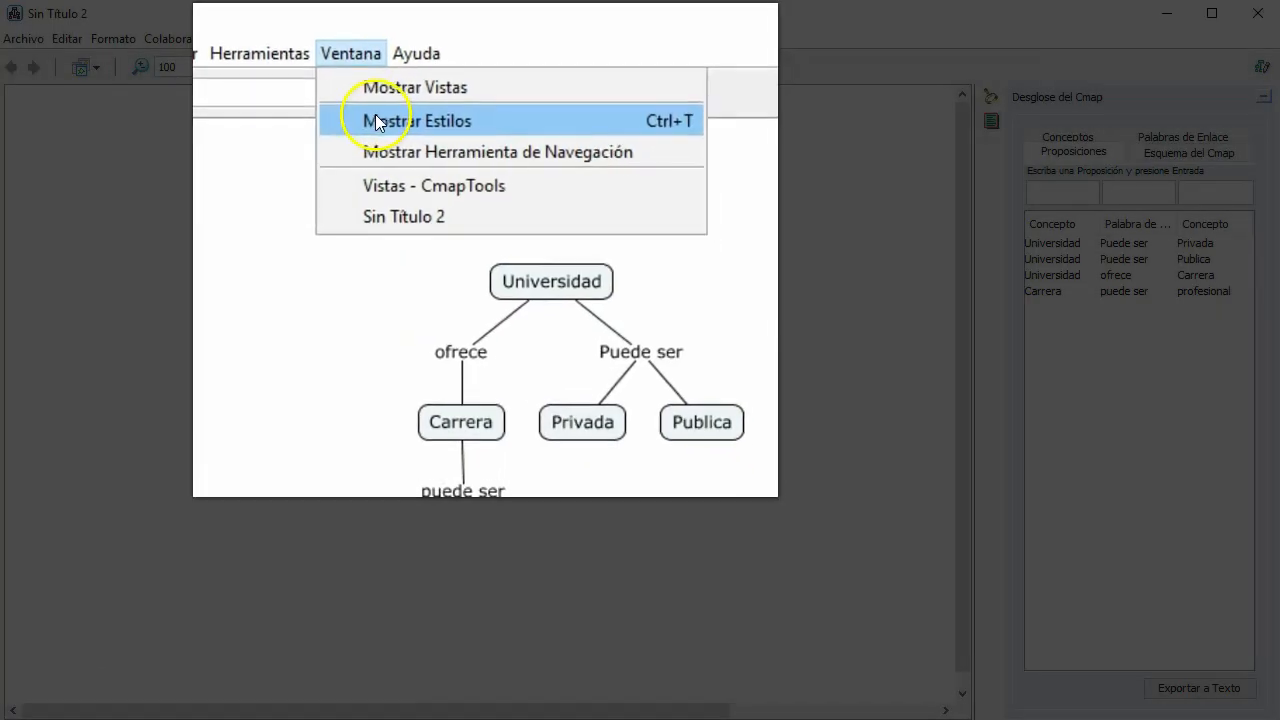
{"action": "left_click", "coordinate": [375, 116]}
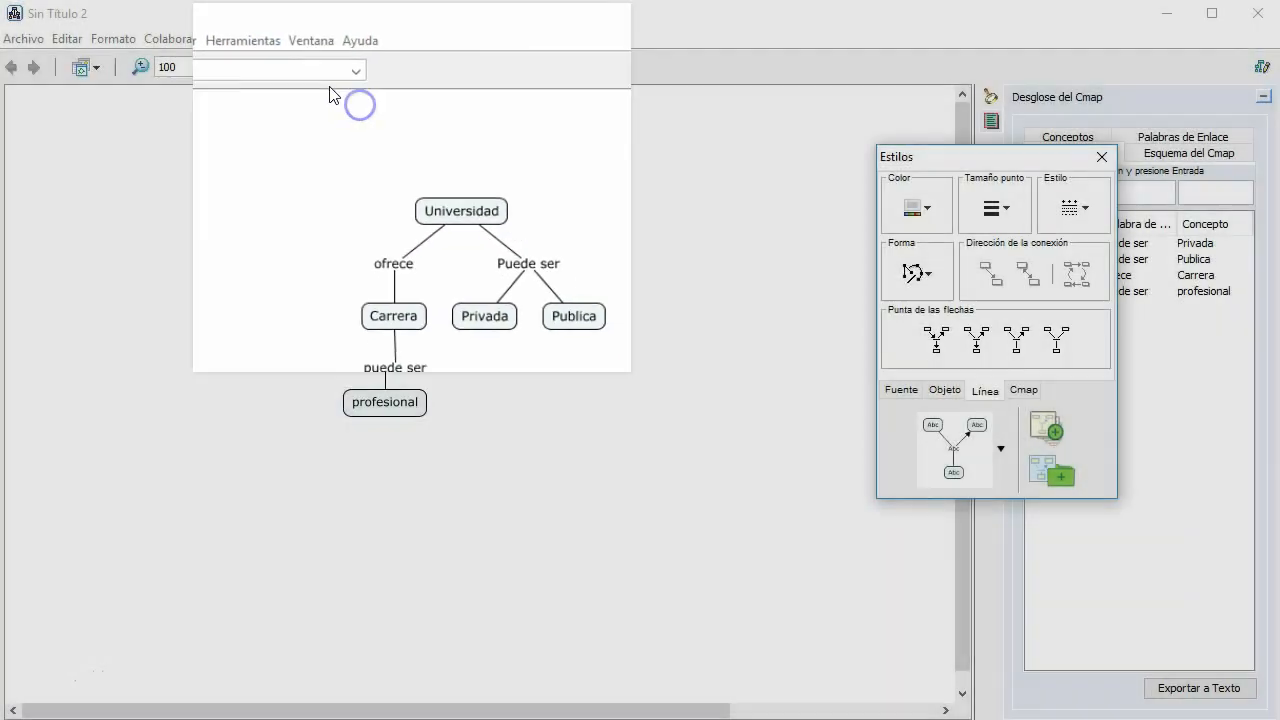
{"action": "left_click_drag", "start_coordinate": [945, 165], "coordinate": [770, 139]}
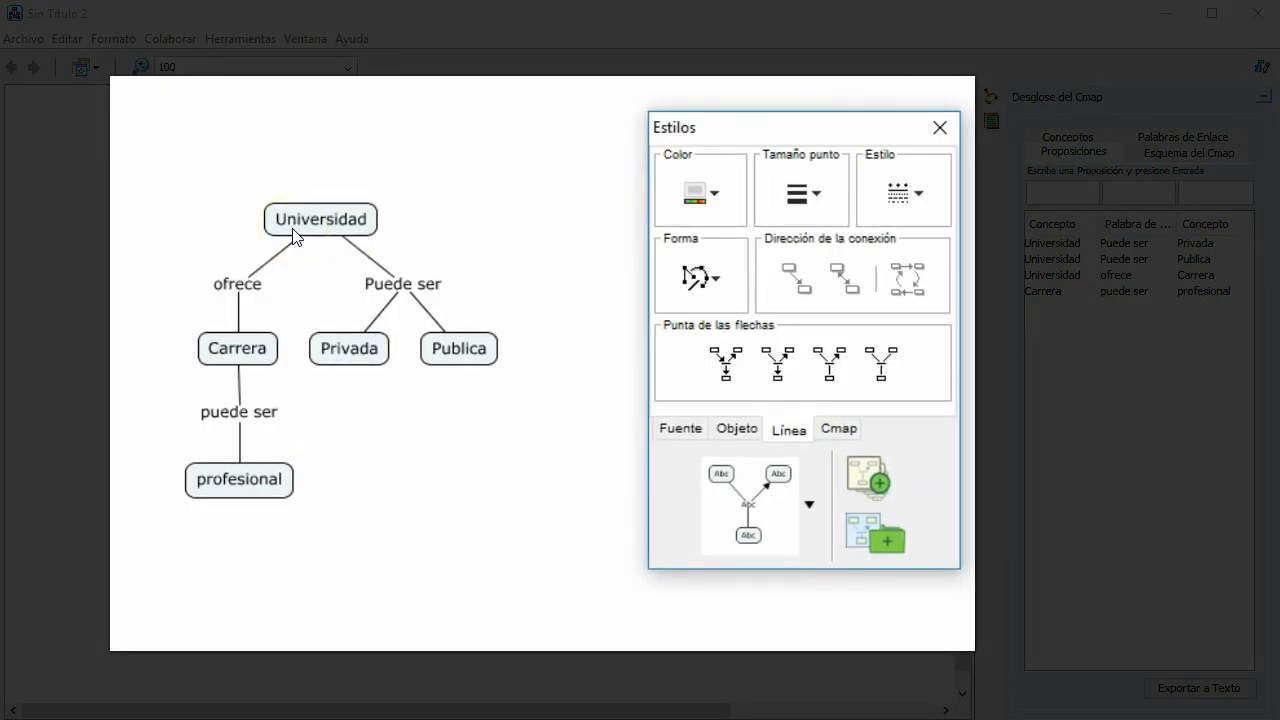
Set the font size of all concepts and linking phrases on the map to 18
{"action": "left_click", "coordinate": [579, 163]}
{"action": "left_click_drag", "start_coordinate": [579, 163], "coordinate": [111, 559]}
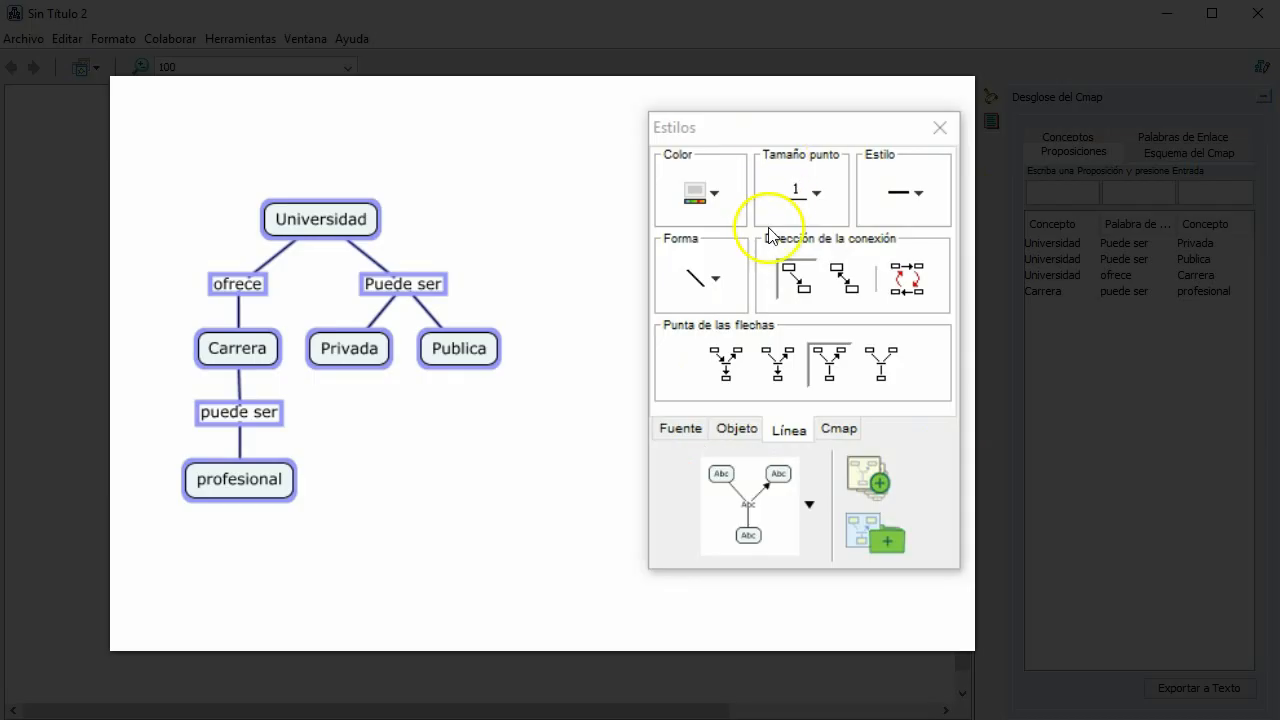
{"action": "left_click", "coordinate": [691, 427]}
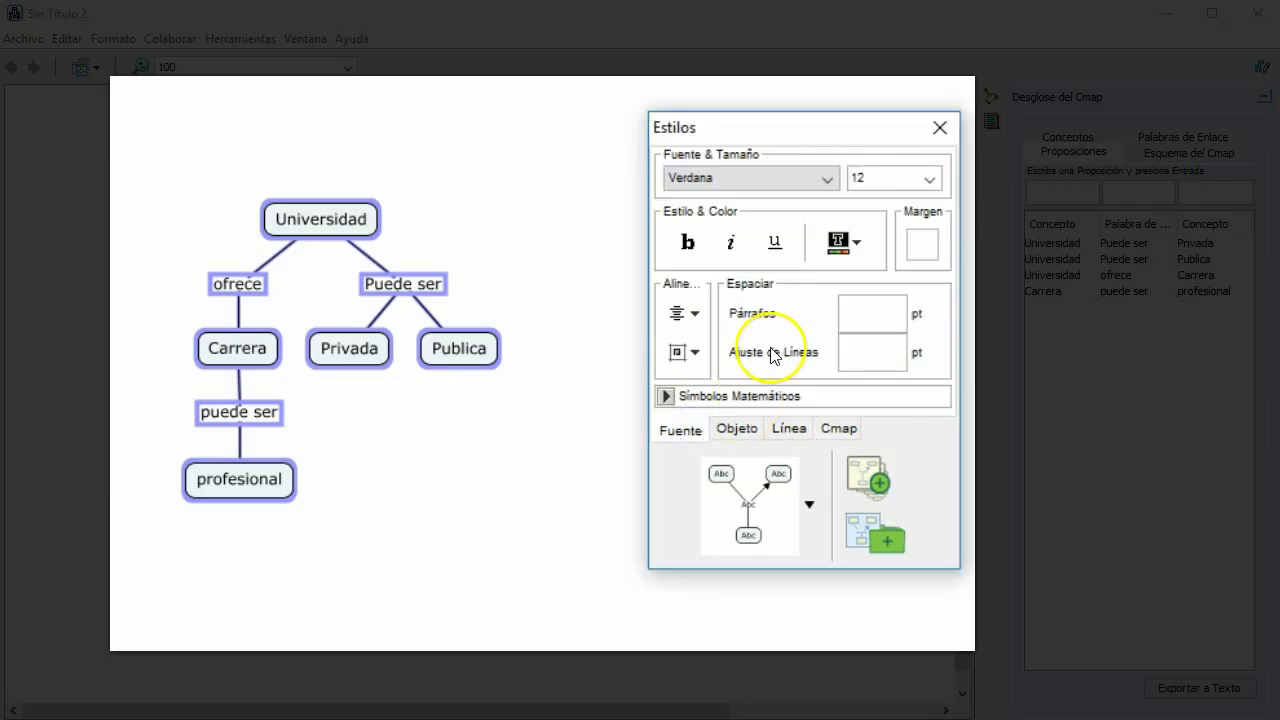
{"action": "left_click", "coordinate": [927, 178]}
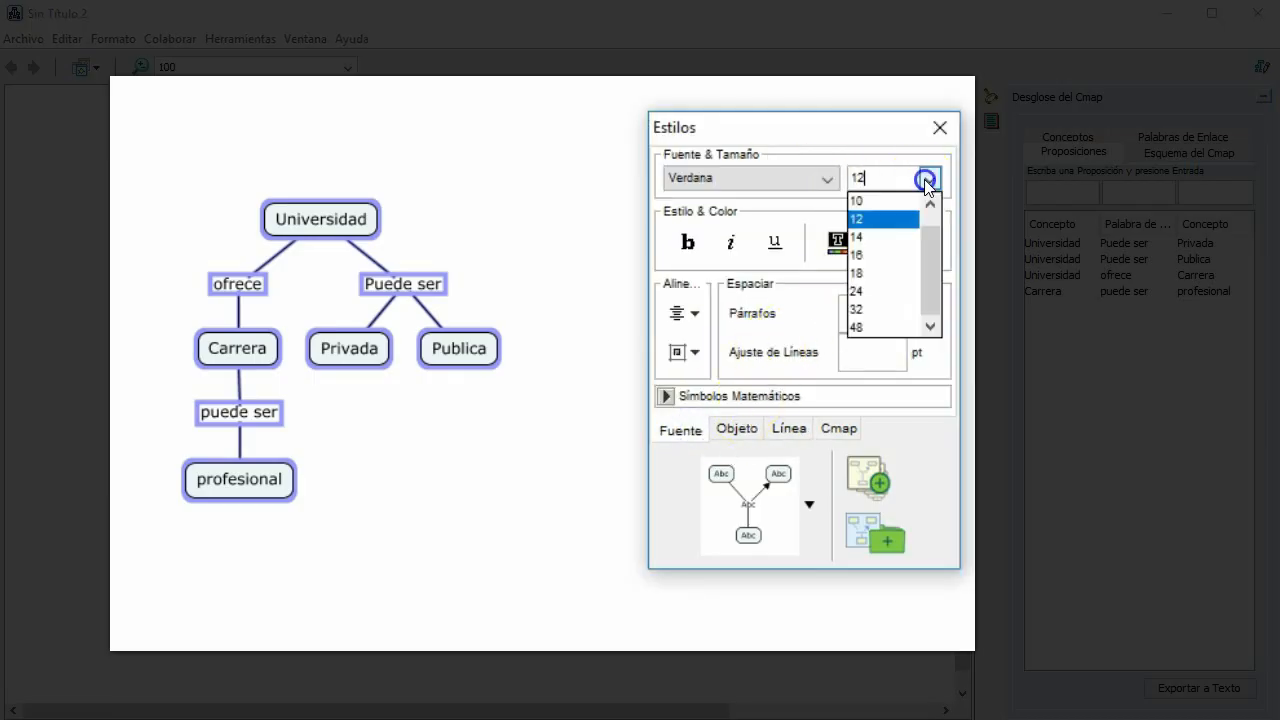
{"action": "left_click", "coordinate": [884, 273]}
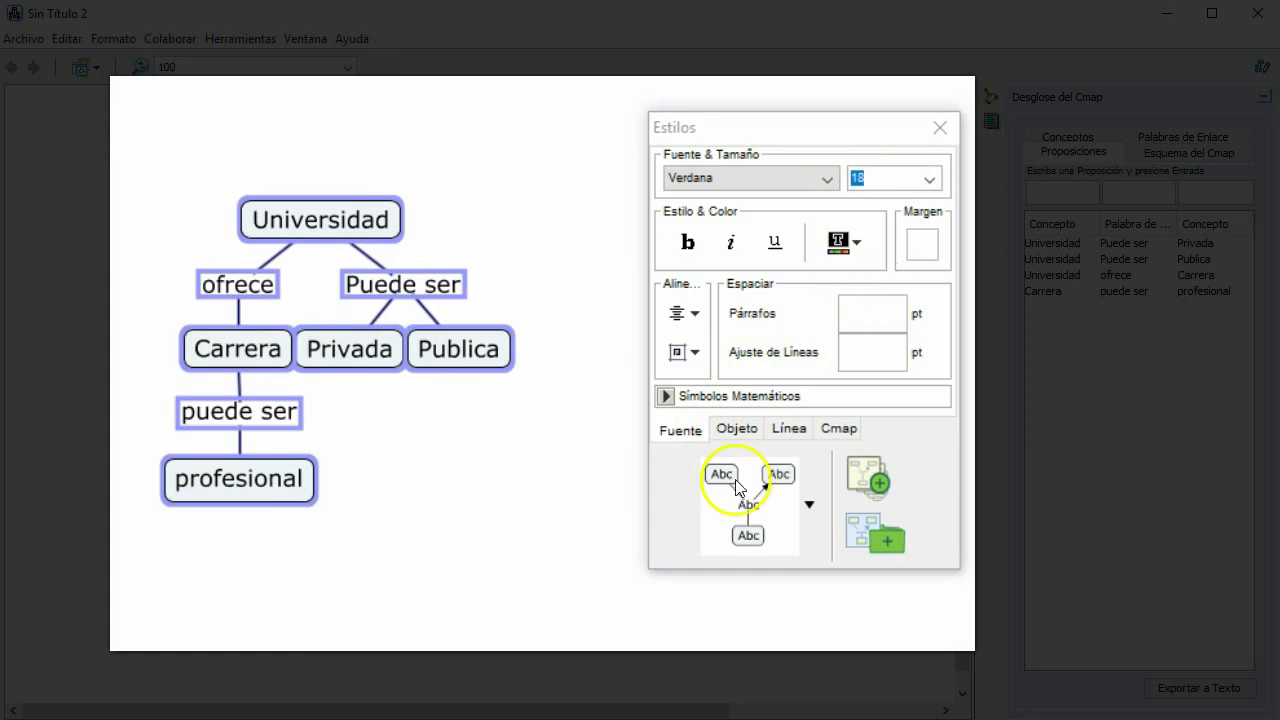
{"action": "left_click", "coordinate": [589, 557]}
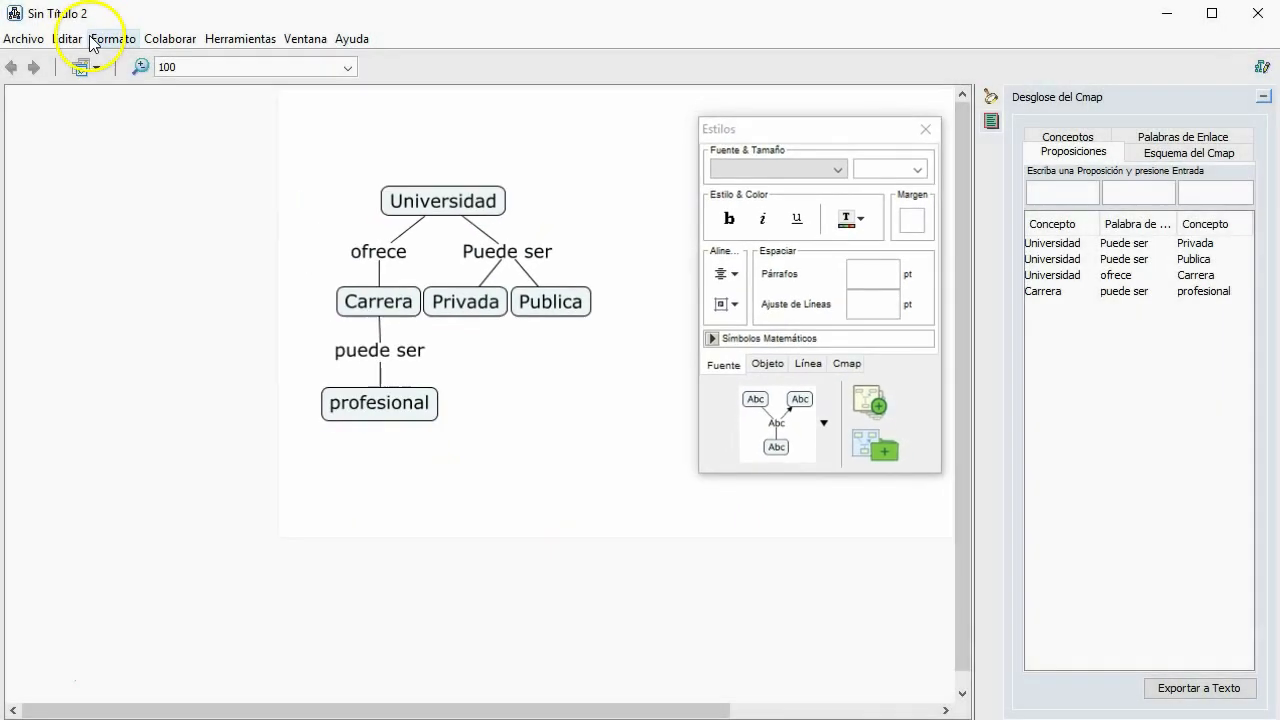
Generate and accept a new hierarchical automatic layout to space out the enlarged concepts
{"action": "left_click", "coordinate": [108, 38]}
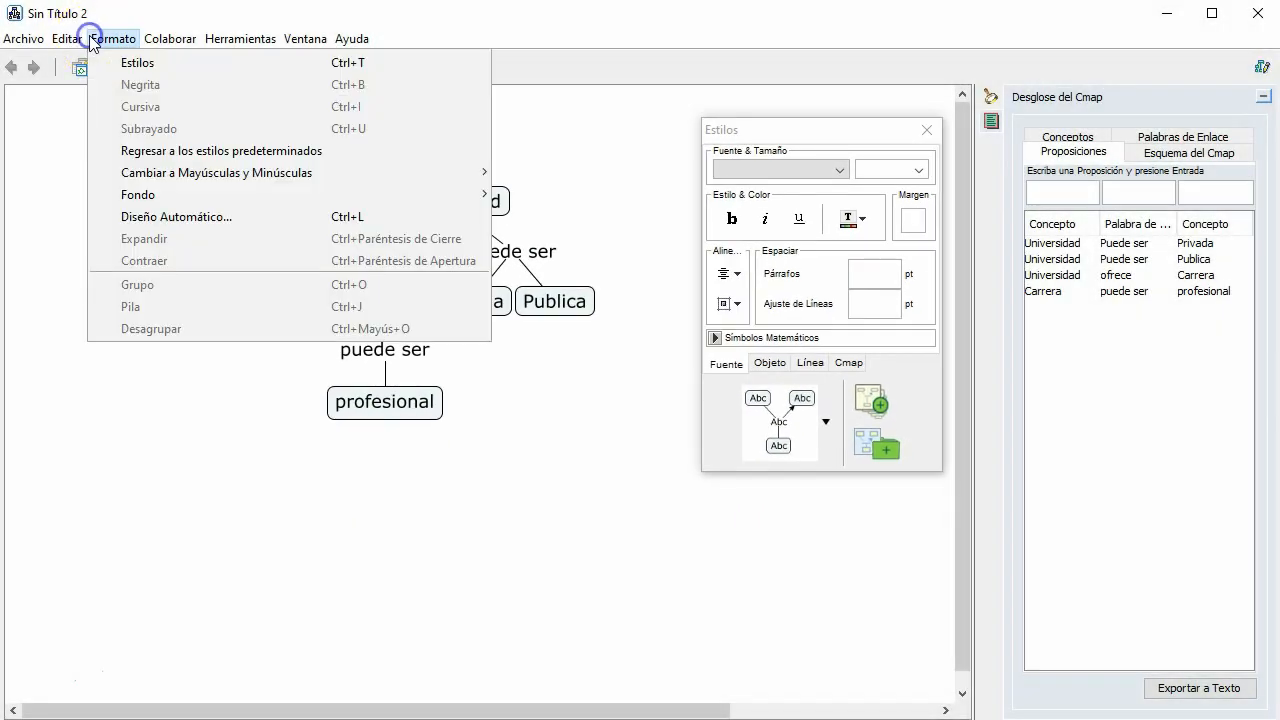
{"action": "left_click", "coordinate": [162, 217]}
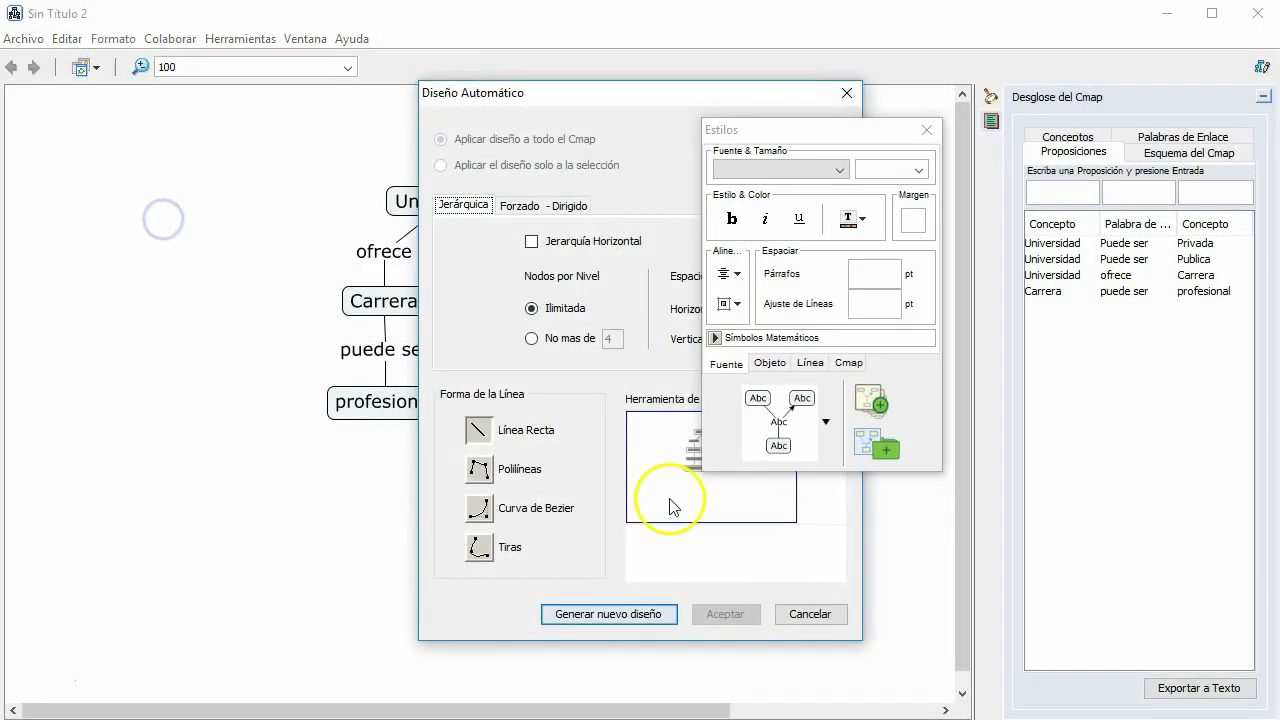
{"action": "left_click", "coordinate": [632, 612]}
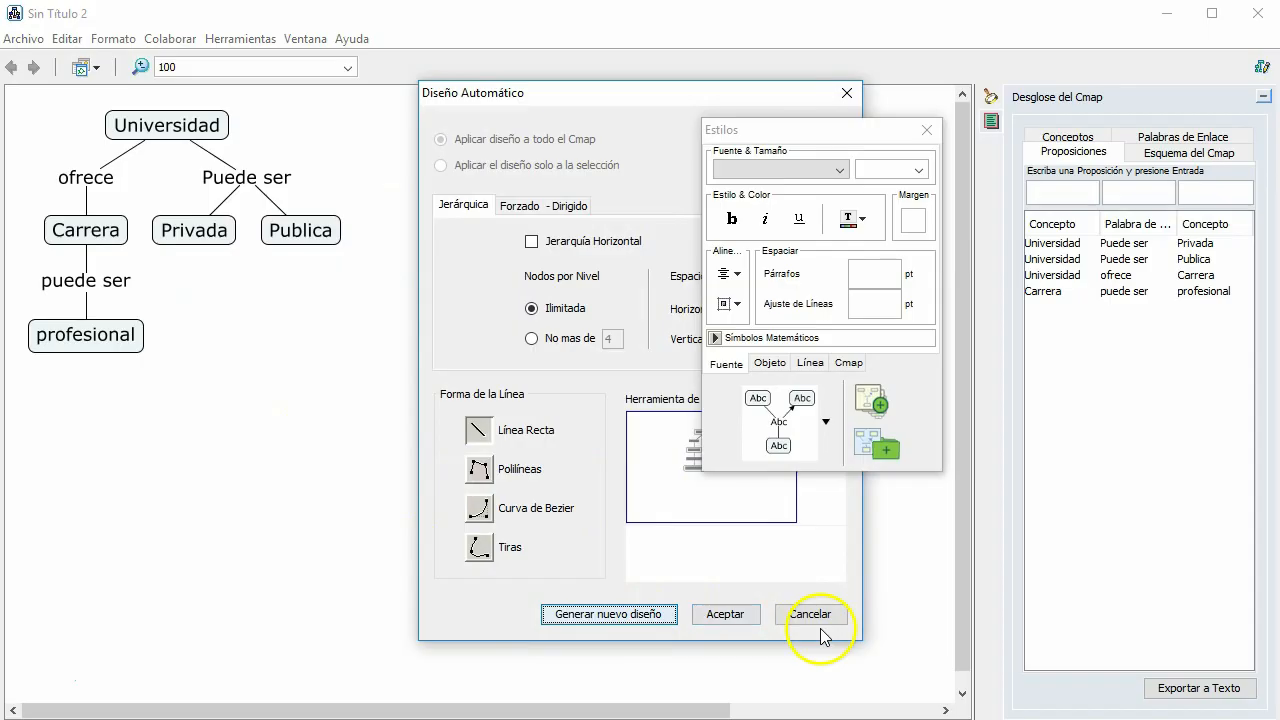
{"action": "left_click", "coordinate": [731, 612]}
Move the newly arranged map as a block to the free canvas area beside the Estilos window
{"action": "left_click_drag", "start_coordinate": [446, 106], "coordinate": [45, 446]}
{"action": "left_click_drag", "start_coordinate": [163, 126], "coordinate": [475, 217]}
{"action": "left_click", "coordinate": [566, 435]}
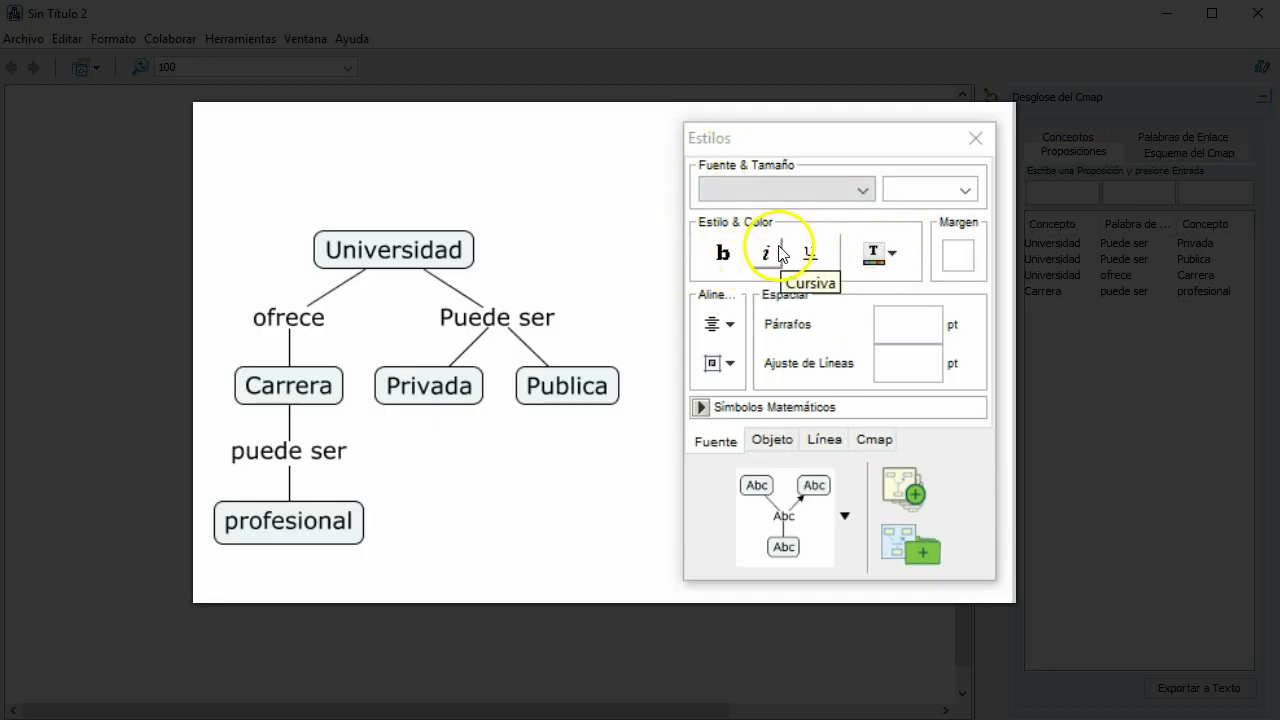
Fill the Universidad concept with yellow from the object colour palette
{"action": "left_click", "coordinate": [878, 255]}
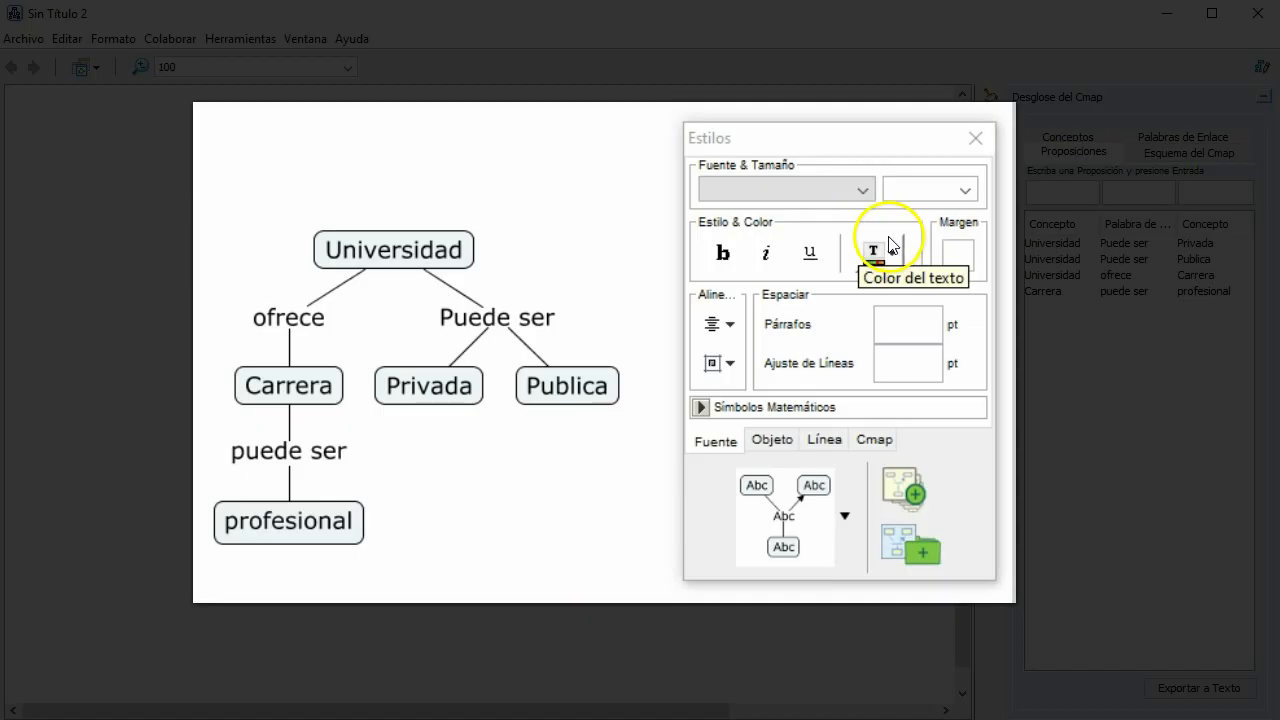
{"action": "left_click", "coordinate": [788, 441]}
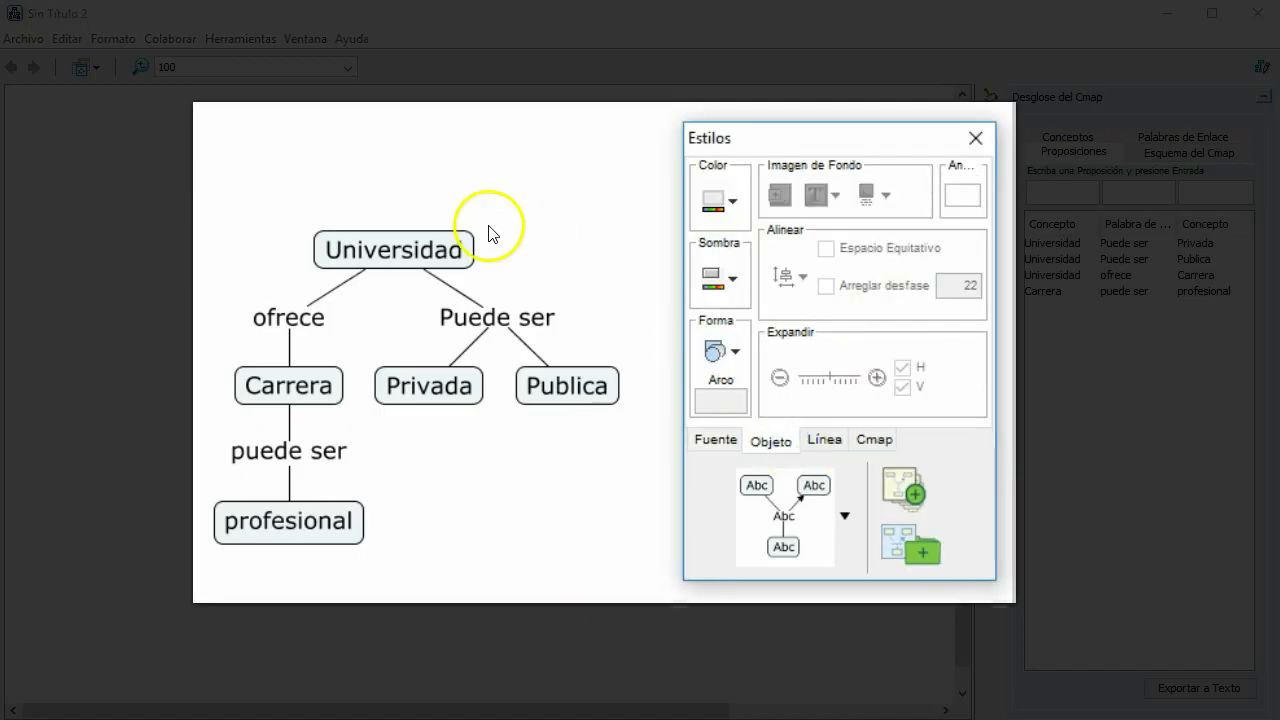
{"action": "left_click", "coordinate": [455, 249]}
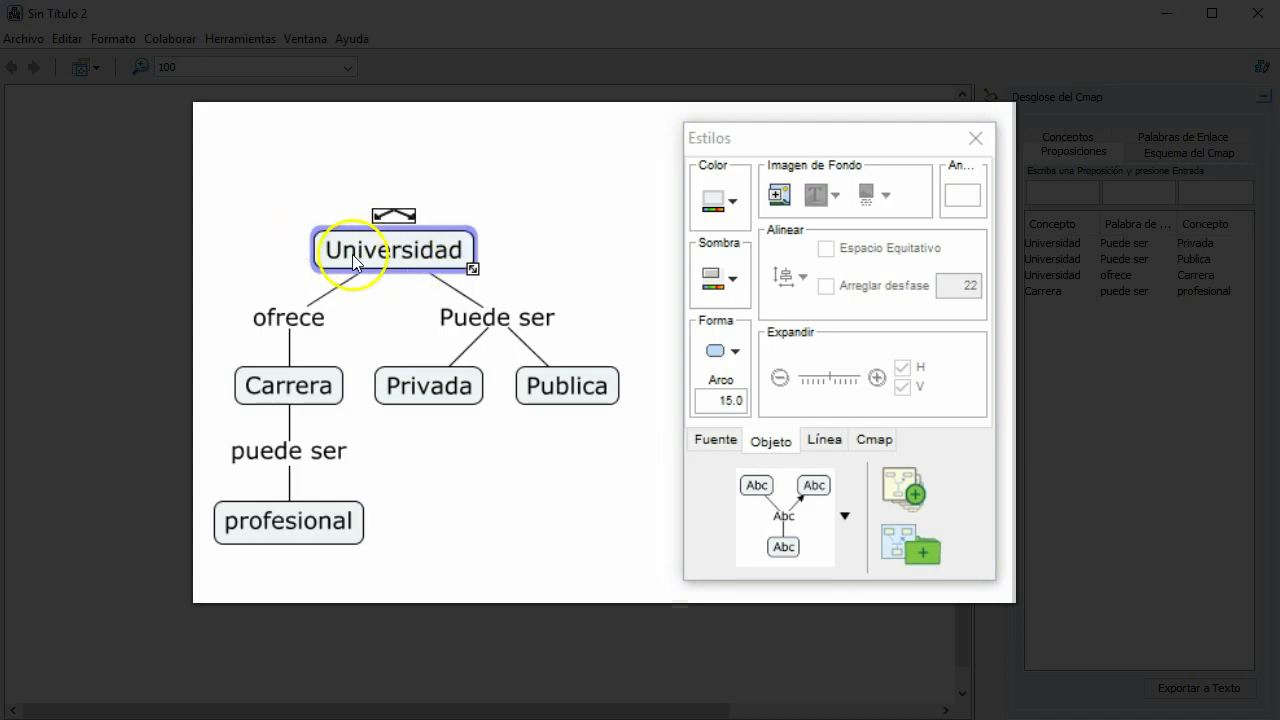
{"action": "left_click", "coordinate": [449, 373]}
{"action": "left_click", "coordinate": [404, 247]}
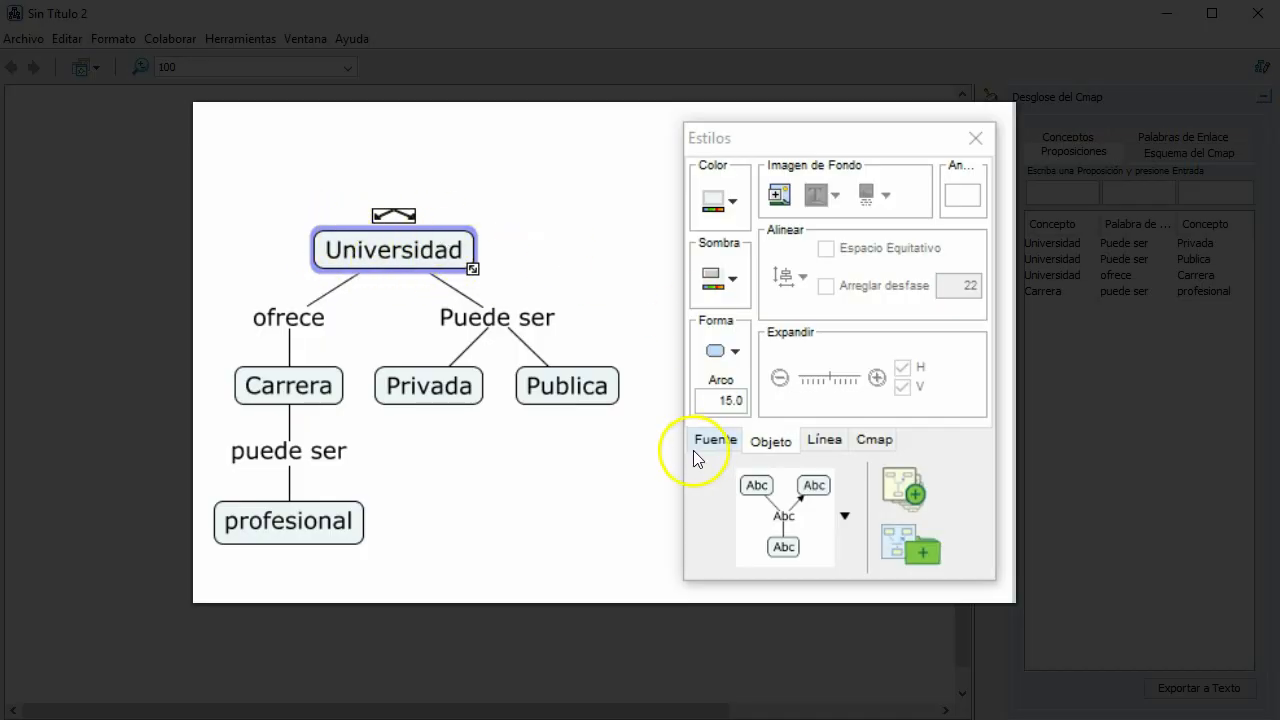
{"action": "left_click", "coordinate": [733, 203]}
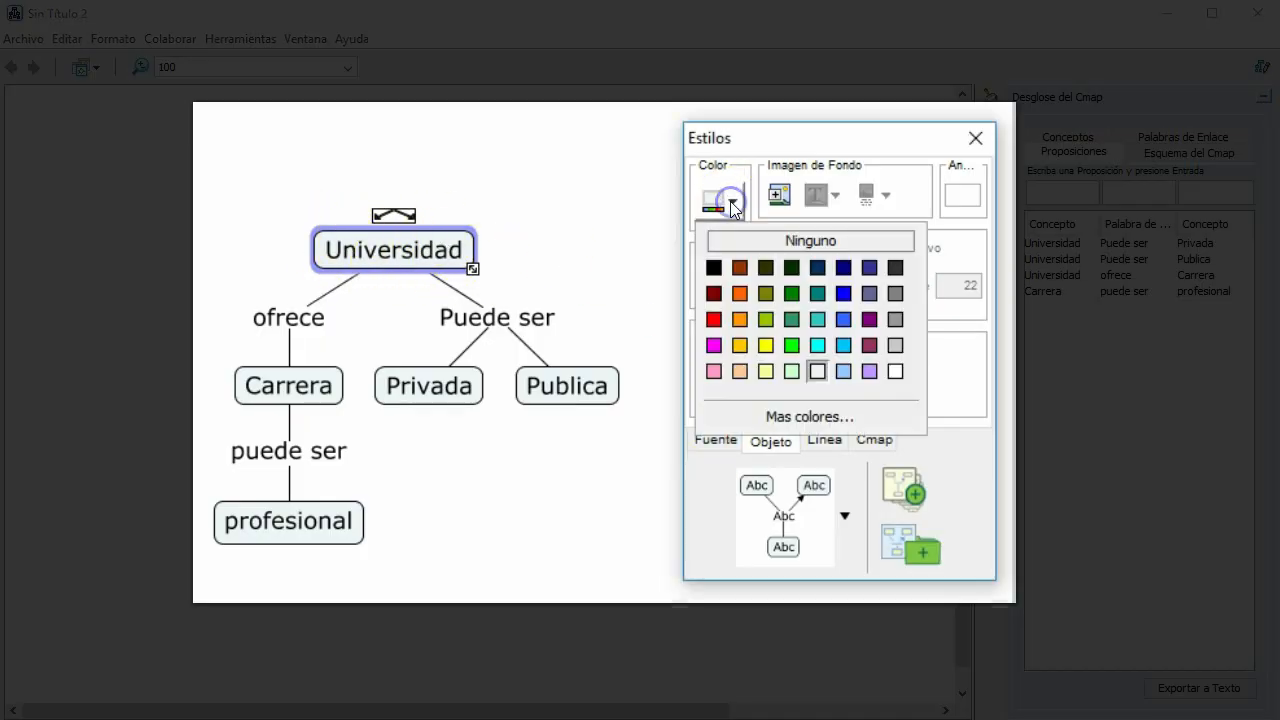
{"action": "left_click", "coordinate": [766, 345]}
{"action": "left_click", "coordinate": [558, 265]}
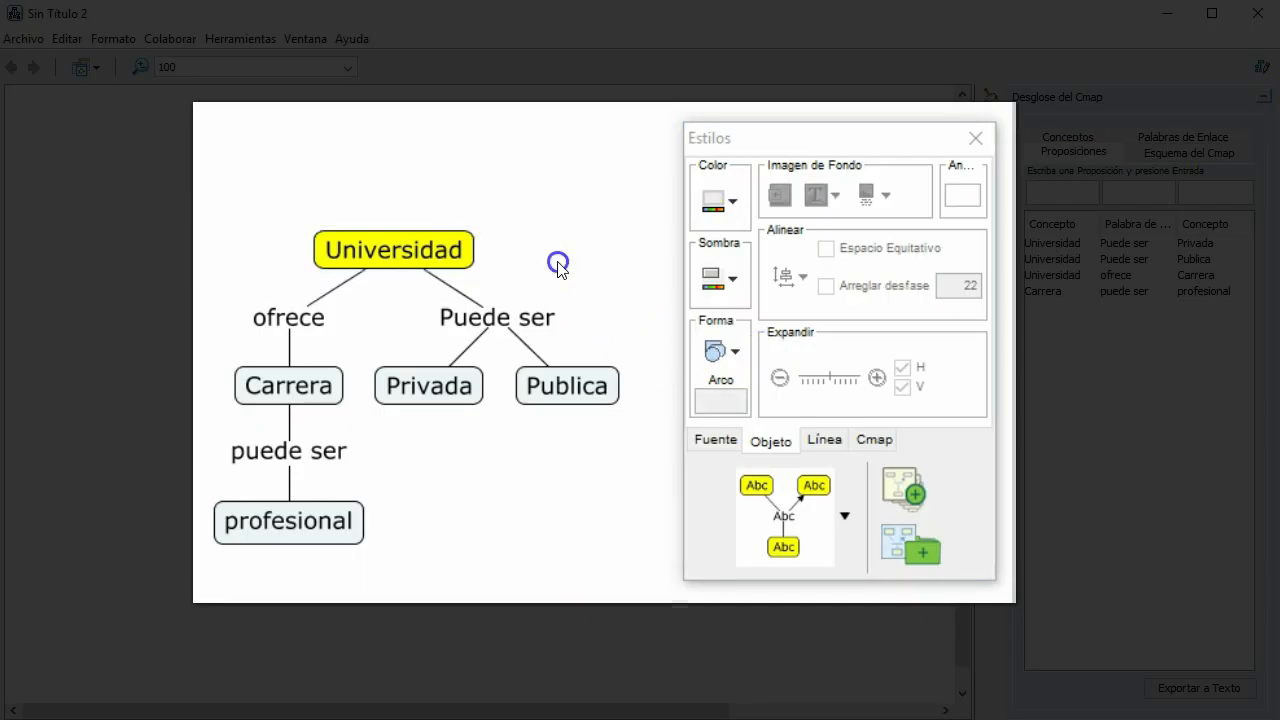
Change the shape of the Universidad concept to a square-cornered rectangle
{"action": "left_click", "coordinate": [456, 251]}
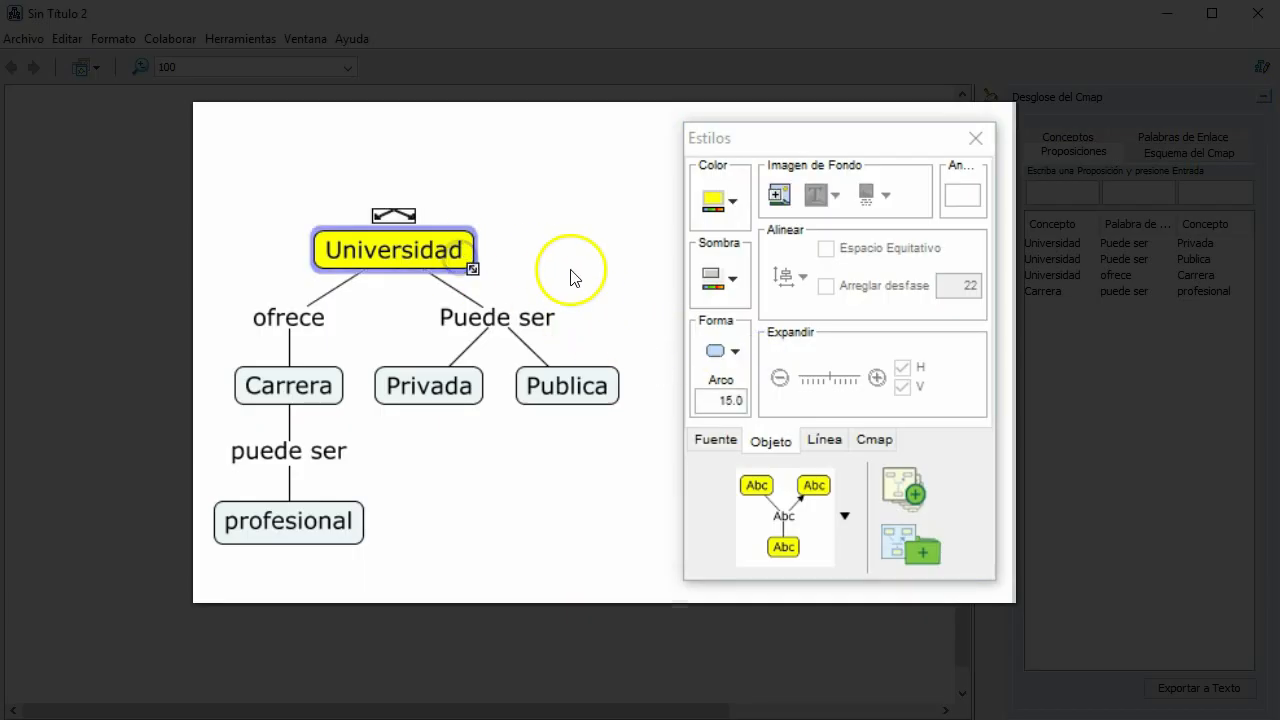
{"action": "left_click", "coordinate": [747, 345]}
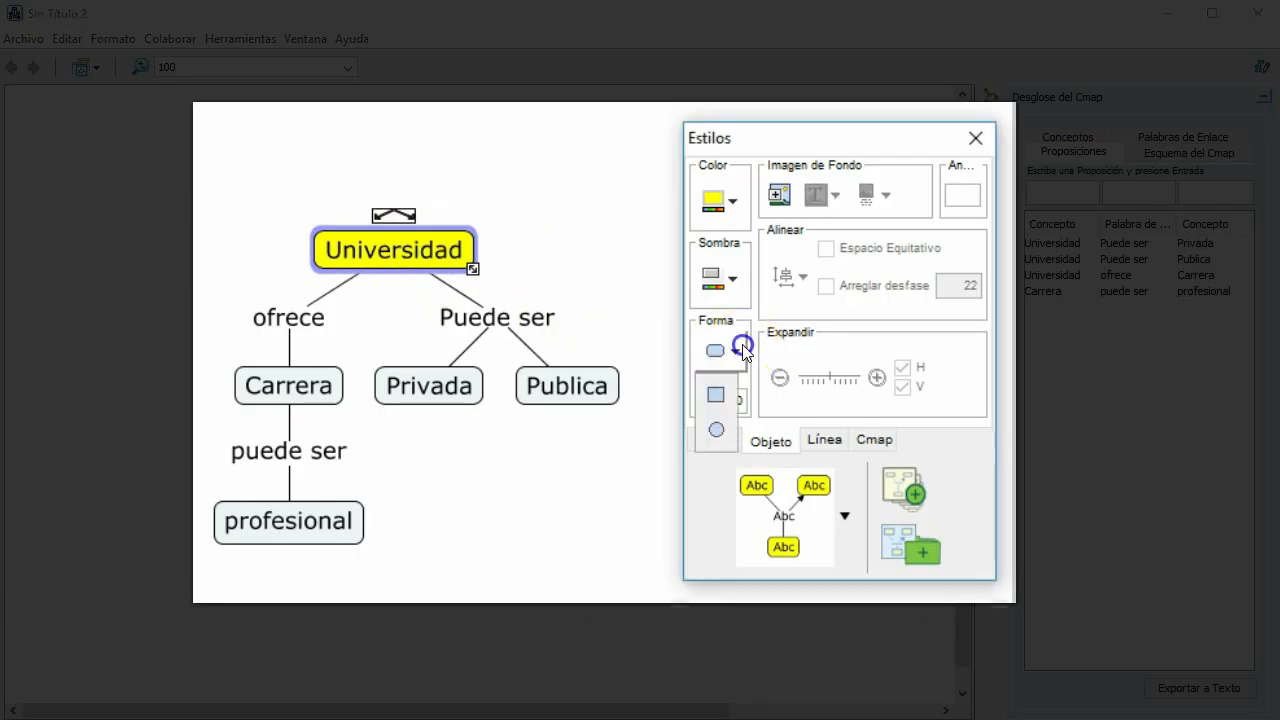
{"action": "left_click", "coordinate": [728, 400]}
{"action": "left_click", "coordinate": [566, 231]}
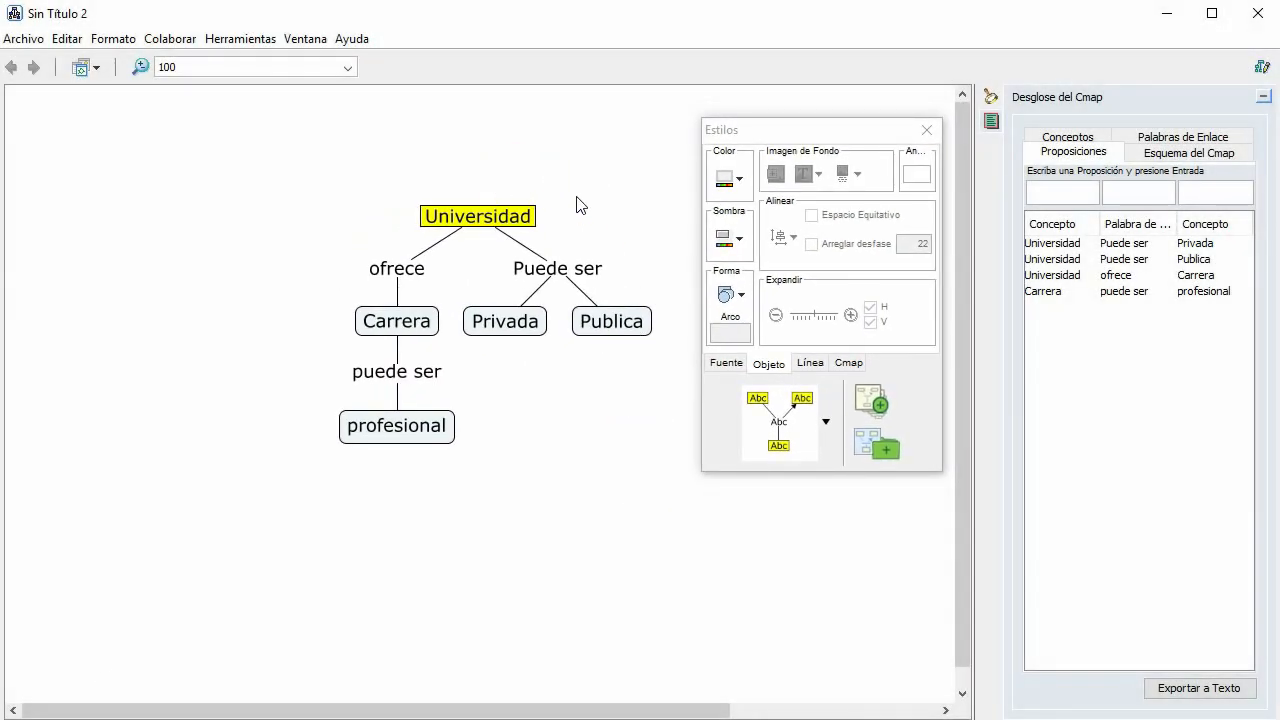
Add arrowheads to all connecting lines of the map, both into and out of the linking phrases
{"action": "left_click", "coordinate": [815, 364]}
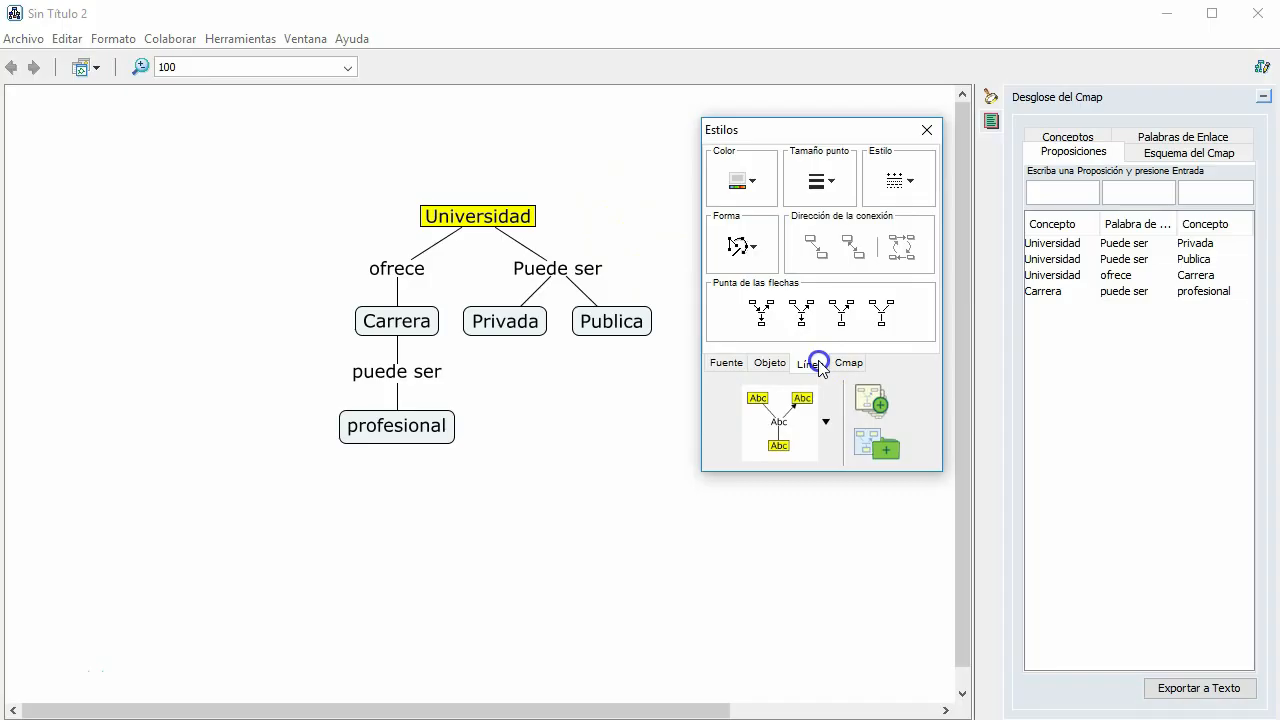
{"action": "left_click_drag", "start_coordinate": [757, 130], "coordinate": [809, 131]}
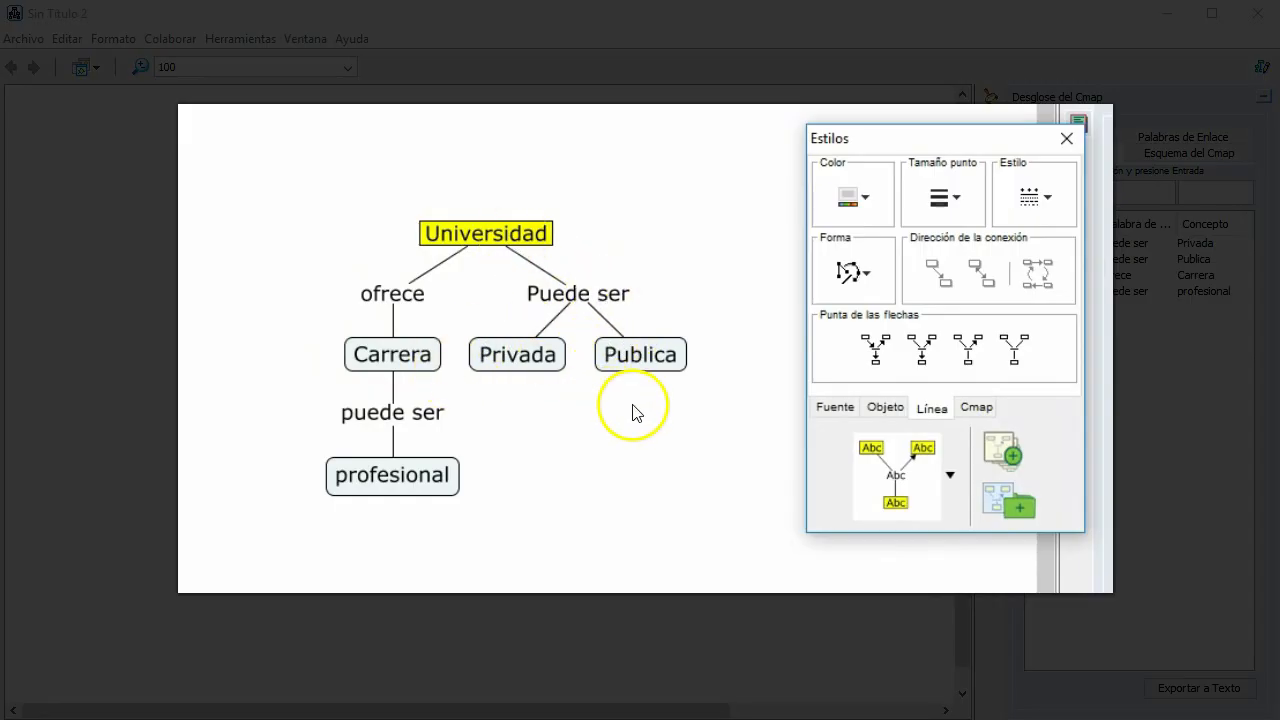
{"action": "left_click_drag", "start_coordinate": [740, 167], "coordinate": [262, 545]}
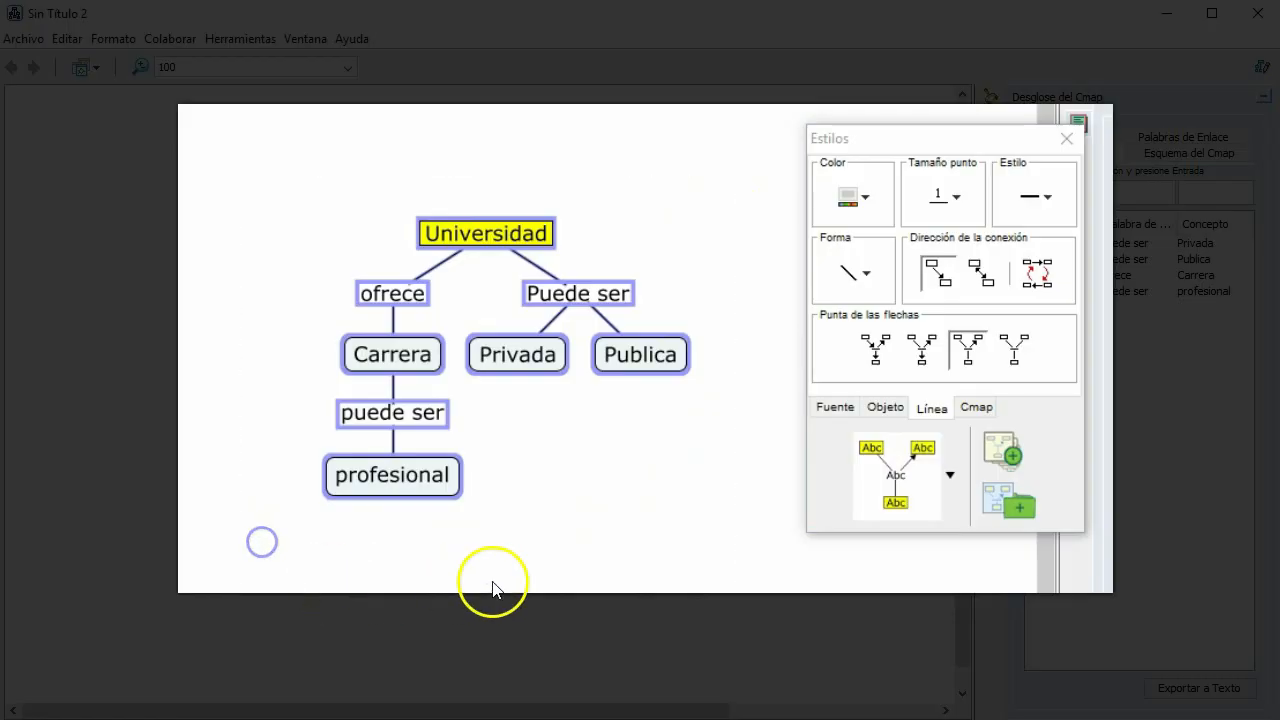
{"action": "left_click", "coordinate": [867, 344]}
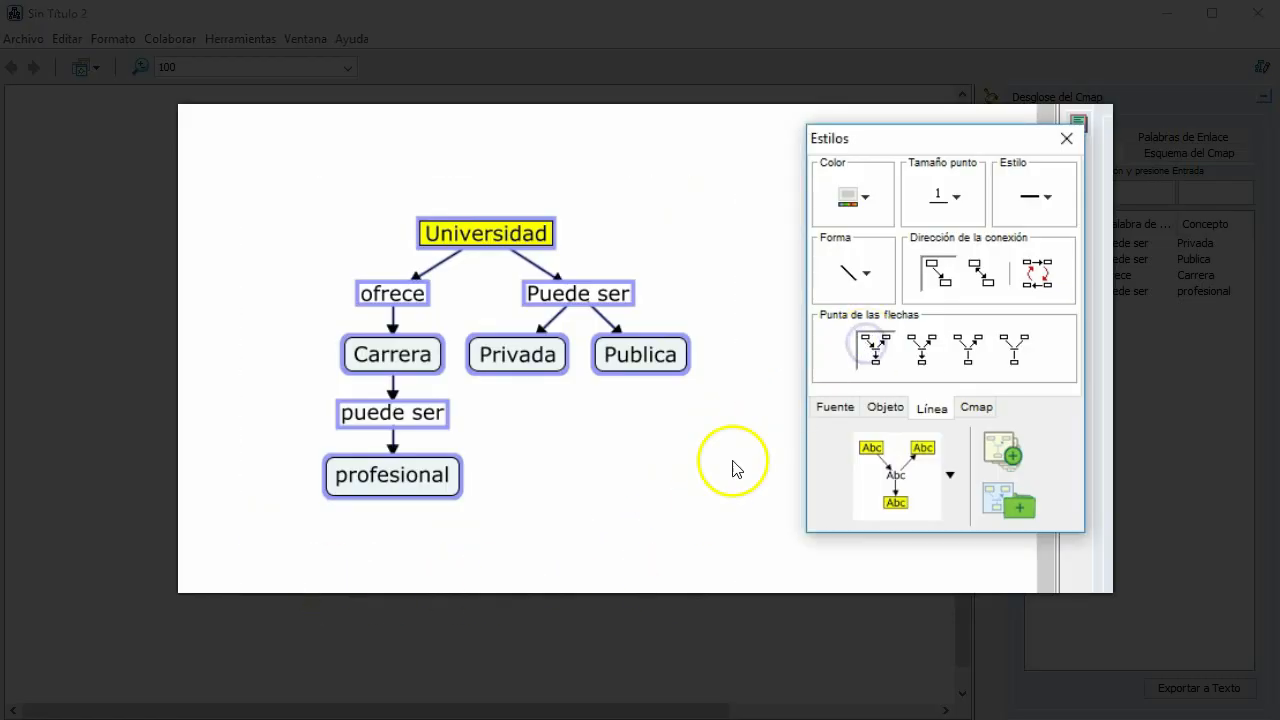
{"action": "left_click", "coordinate": [550, 557]}
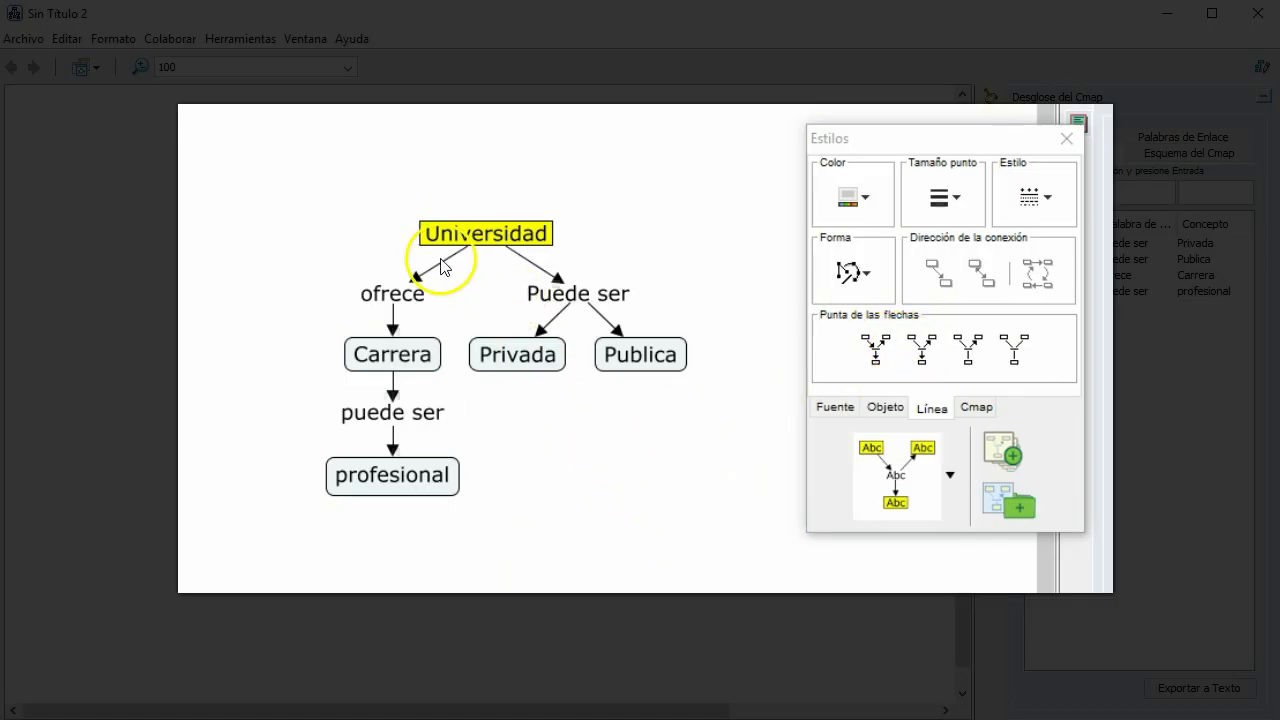
{"action": "left_click", "coordinate": [629, 324]}
{"action": "left_click", "coordinate": [543, 331]}
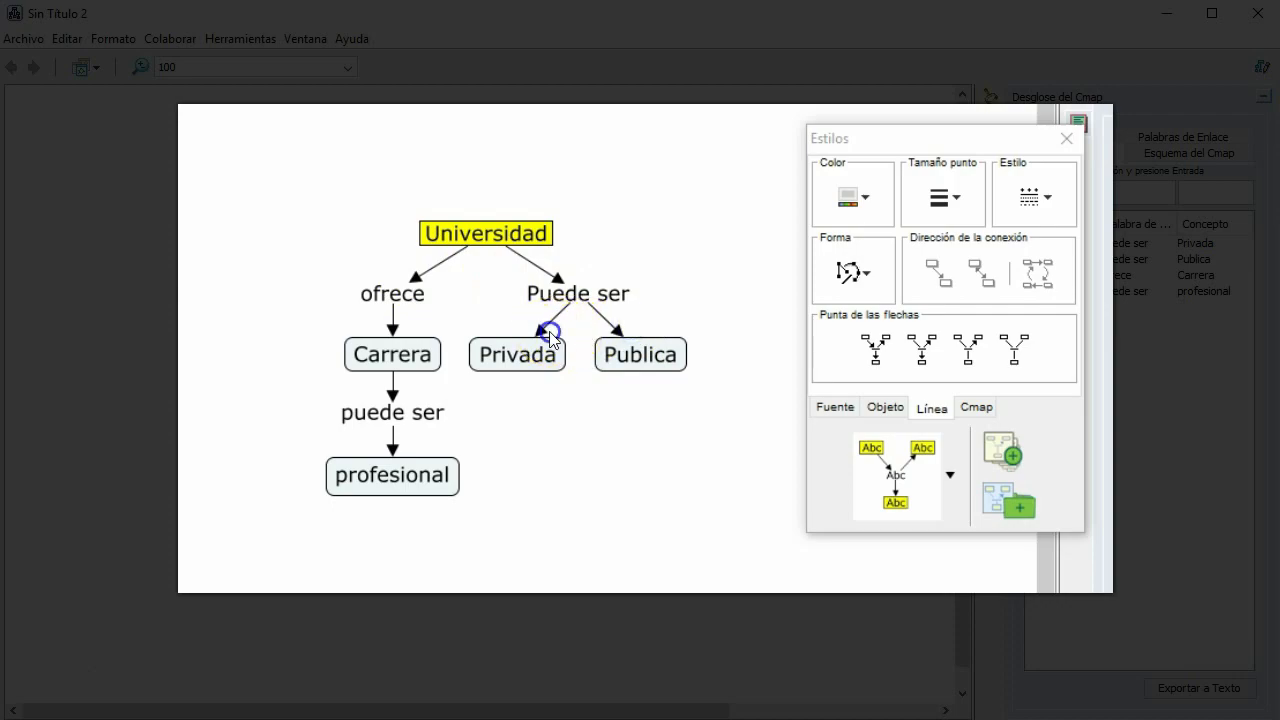
{"action": "left_click", "coordinate": [567, 277]}
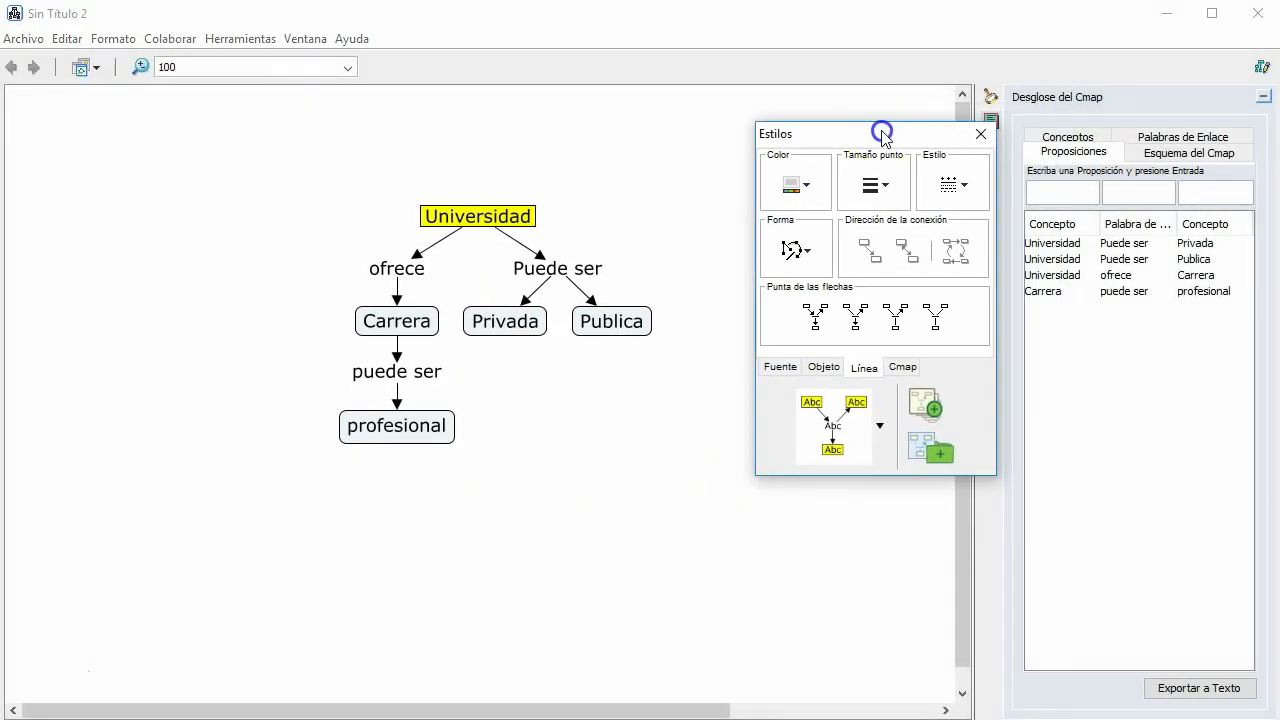
Close the Estilos window
{"action": "left_click_drag", "start_coordinate": [883, 129], "coordinate": [783, 133]}
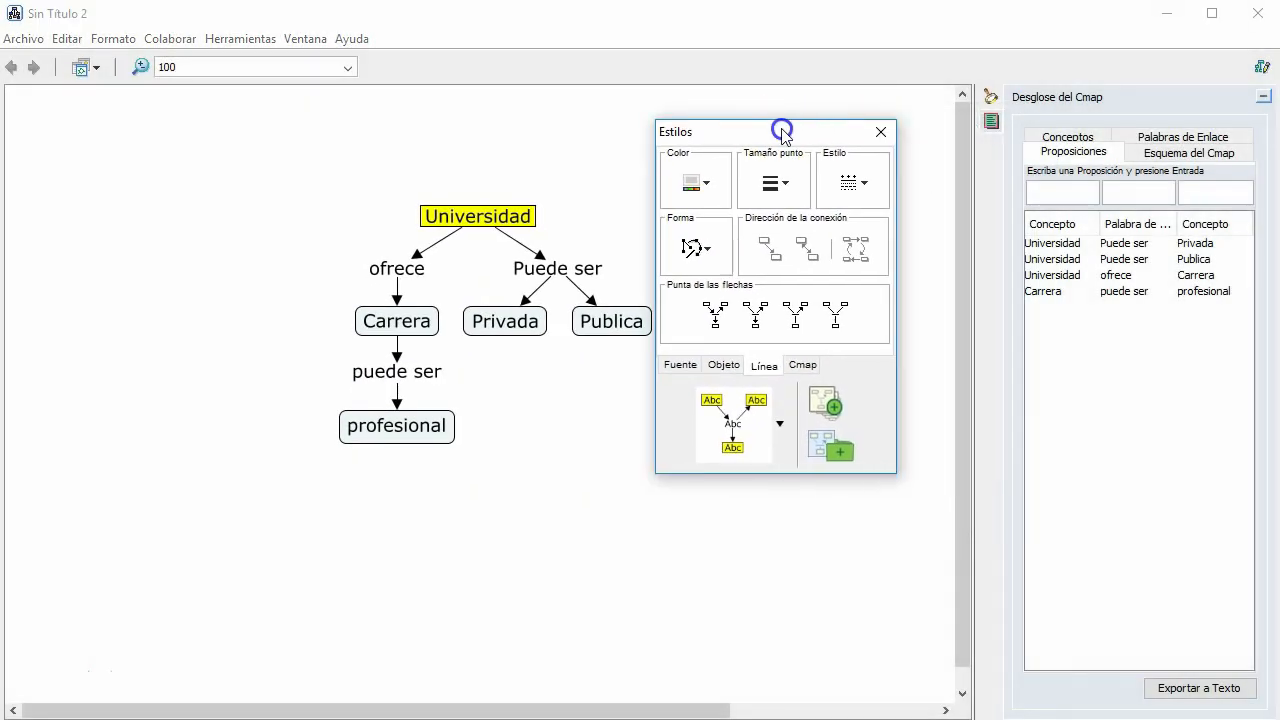
{"action": "left_click", "coordinate": [881, 133]}
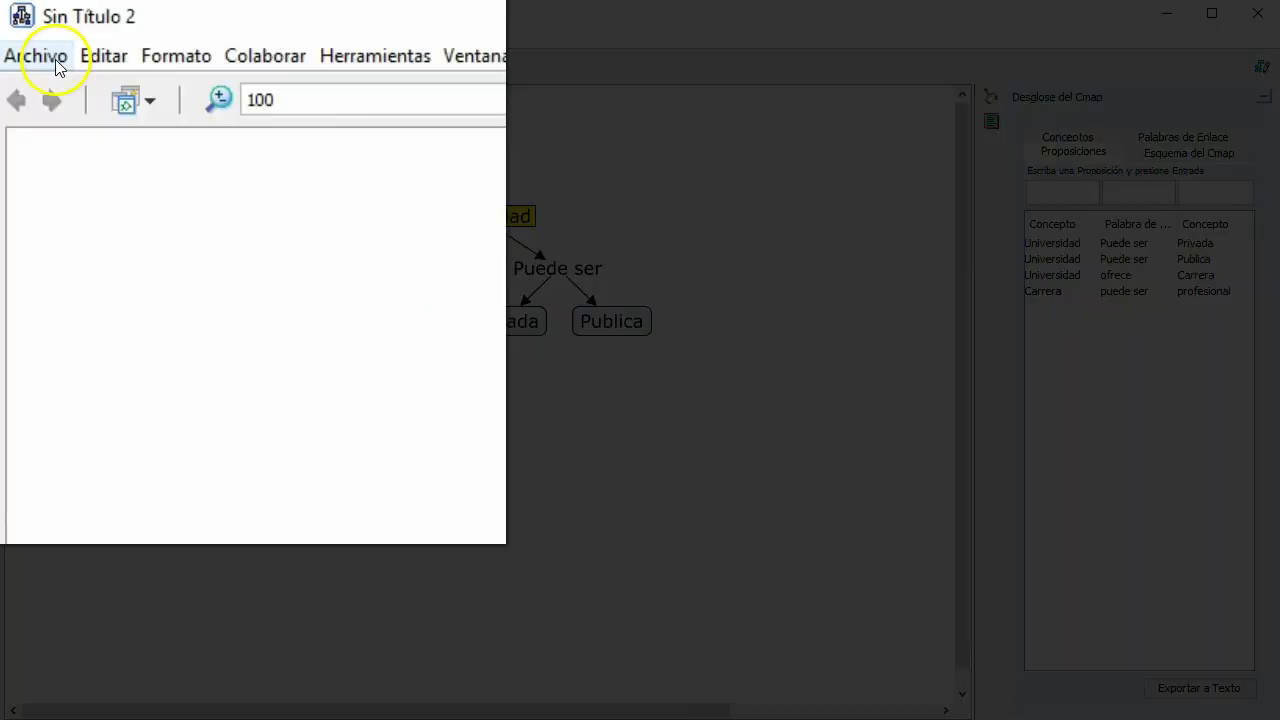
Save the concept map in Mis Cmaps under the name Universidad
{"action": "left_click", "coordinate": [34, 39]}
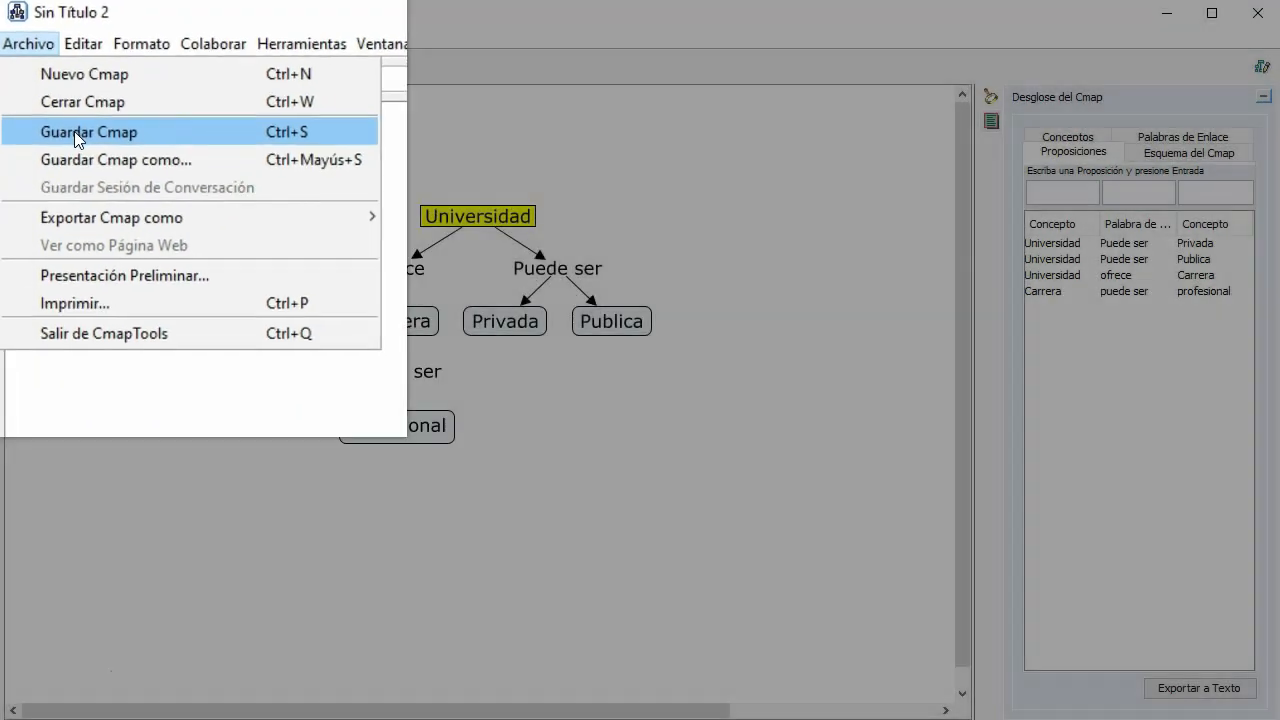
{"action": "left_click", "coordinate": [74, 130]}
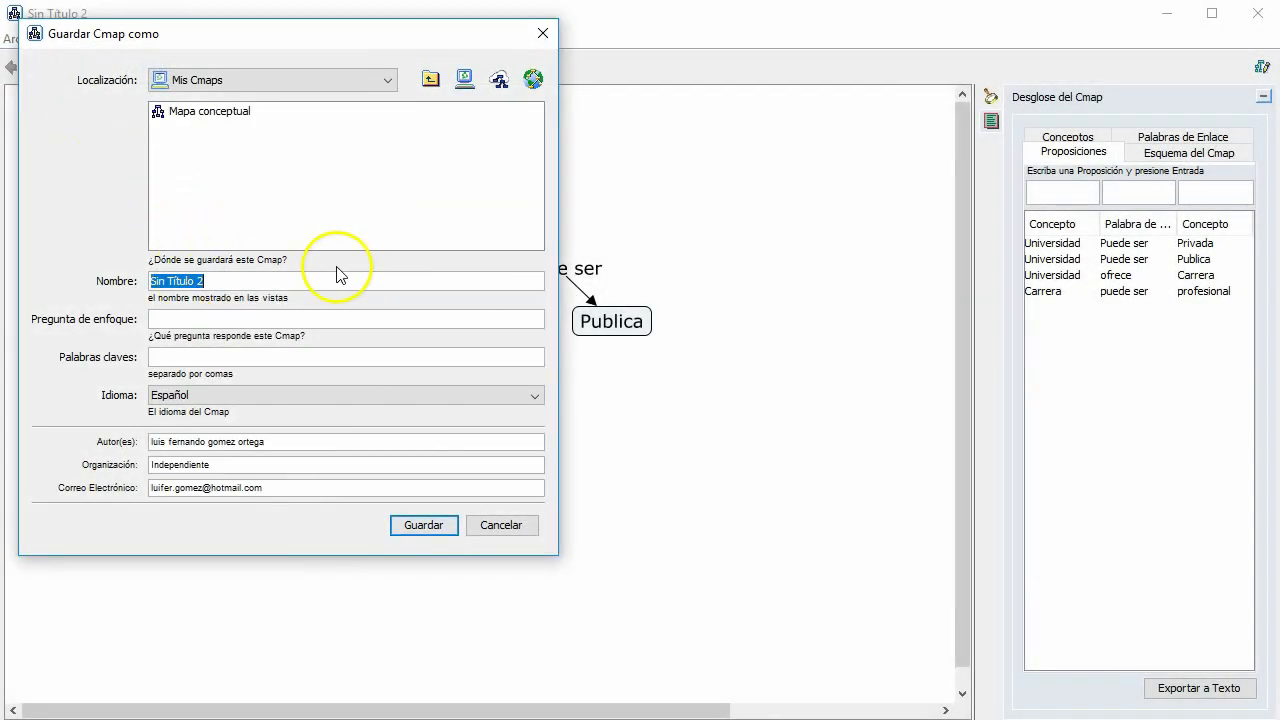
{"action": "type", "text": "Universidad"}
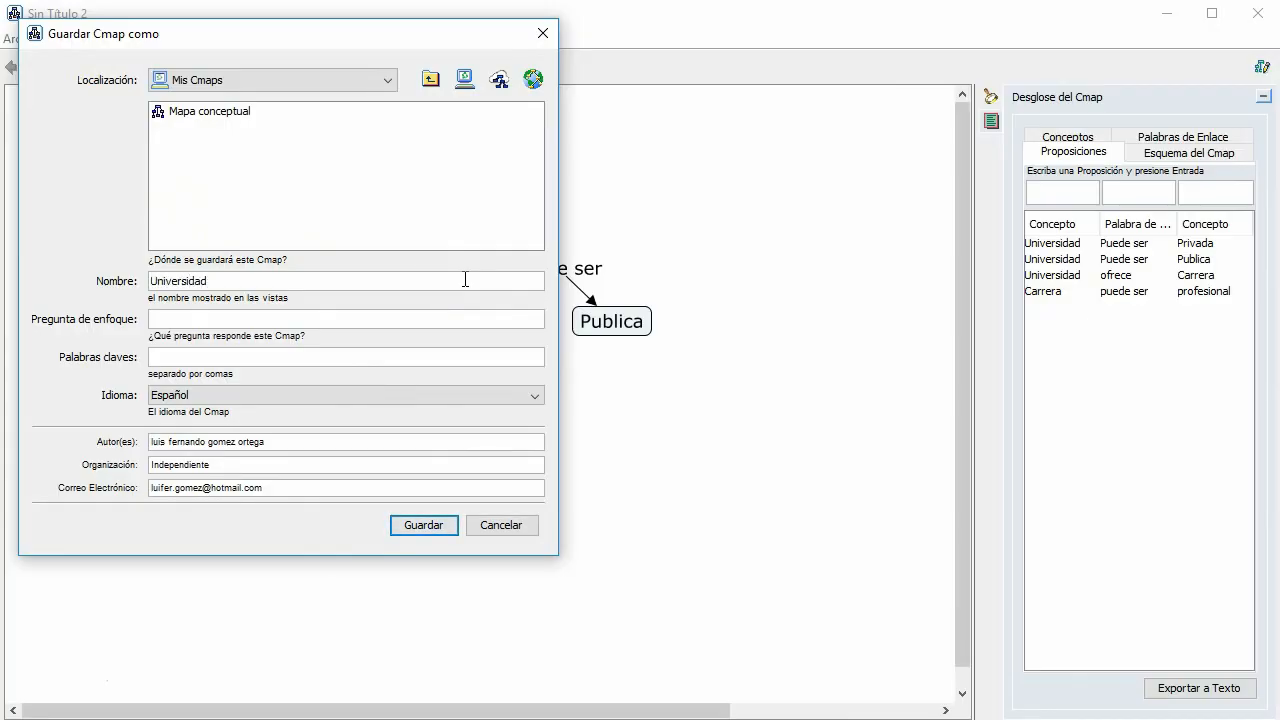
{"action": "left_click", "coordinate": [423, 526]}
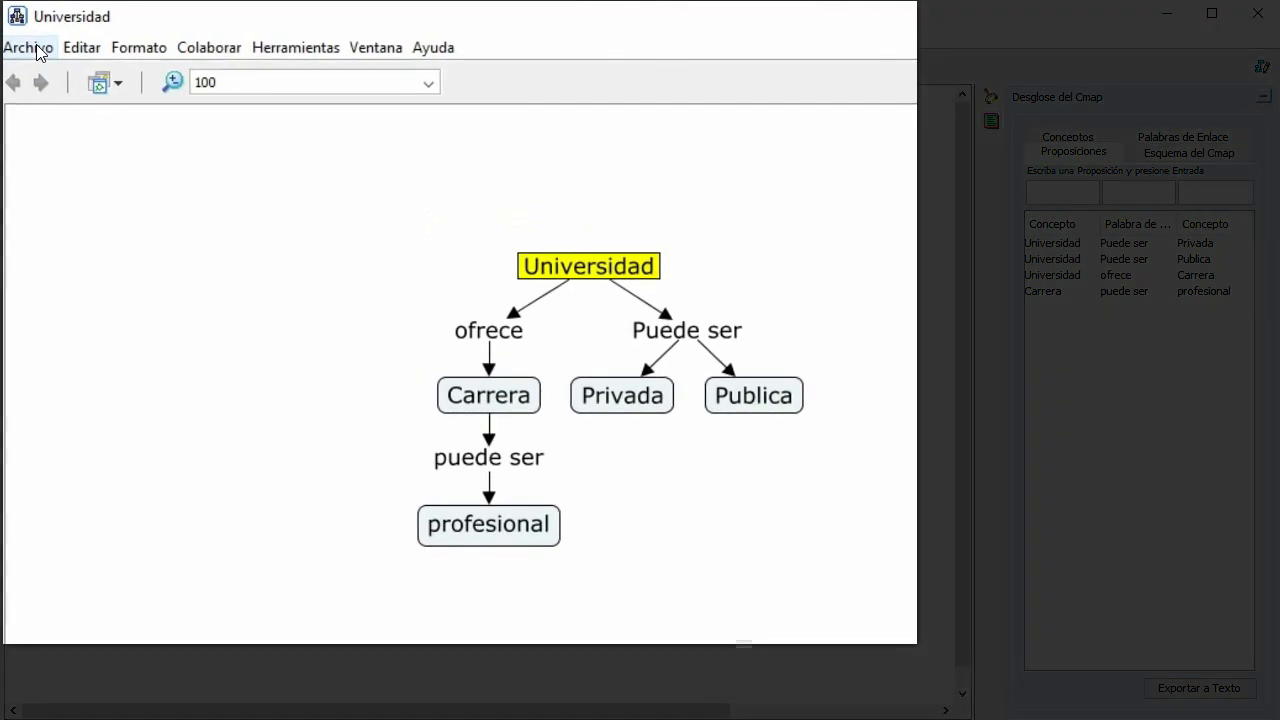
Export the map as a JPEG image named Universidad into the computer's Imágenes folder
{"action": "left_click", "coordinate": [31, 42]}
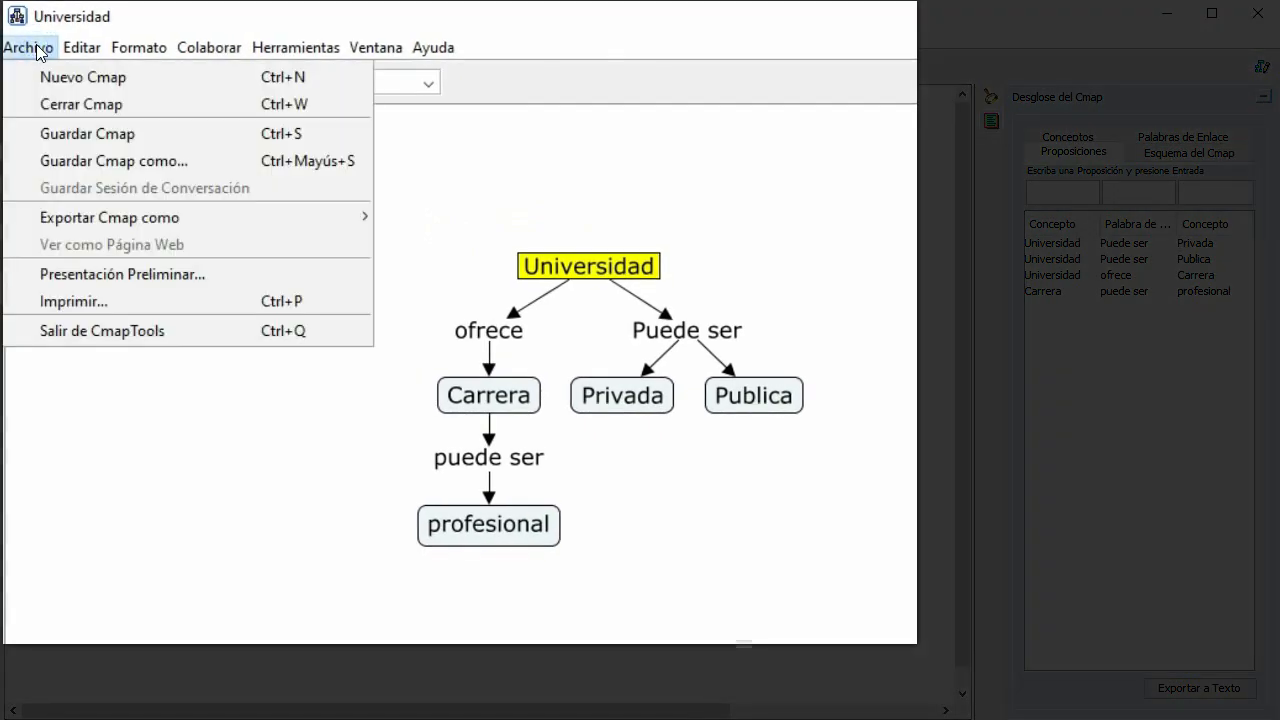
{"action": "mouse_move", "coordinate": [100, 218]}
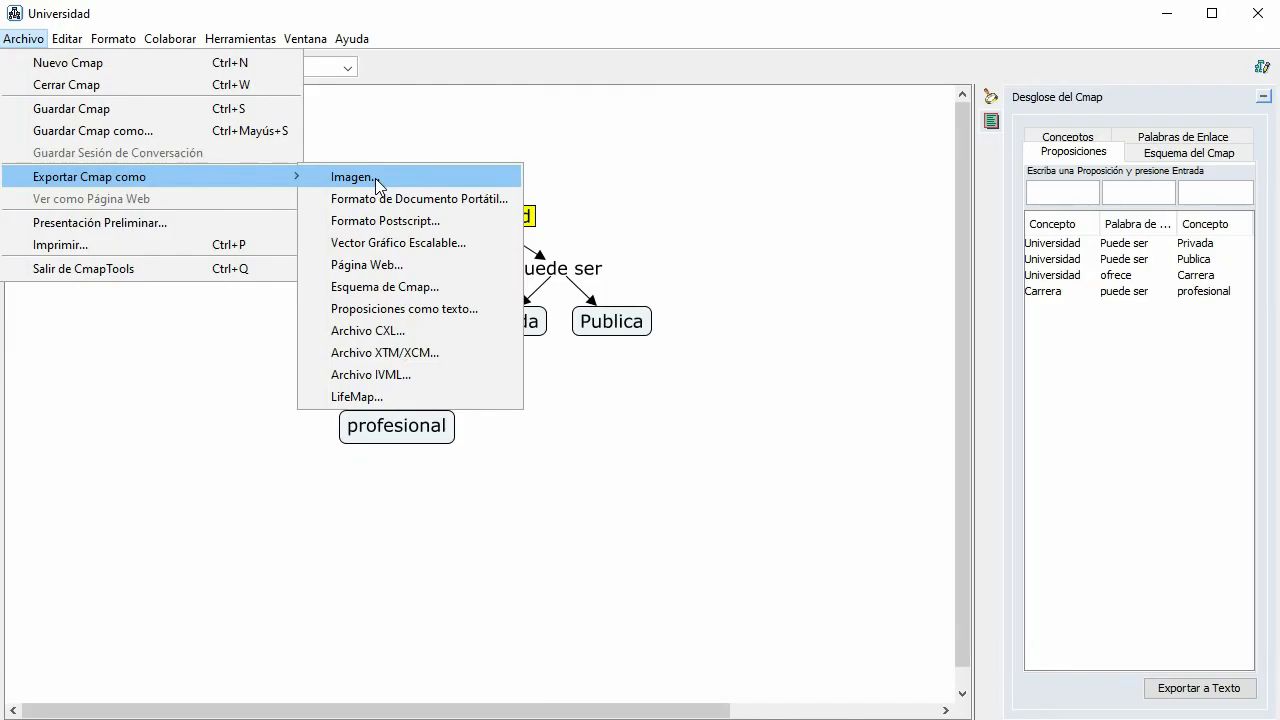
{"action": "left_click", "coordinate": [376, 177]}
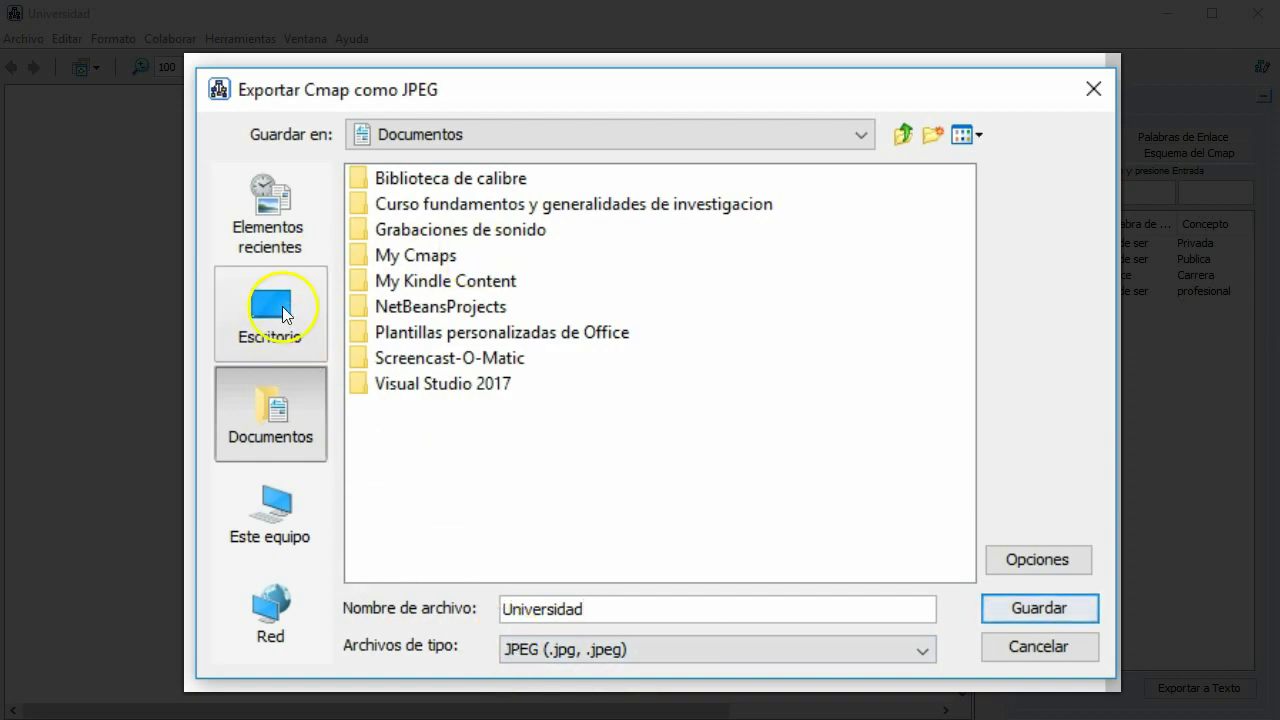
{"action": "left_click", "coordinate": [450, 482]}
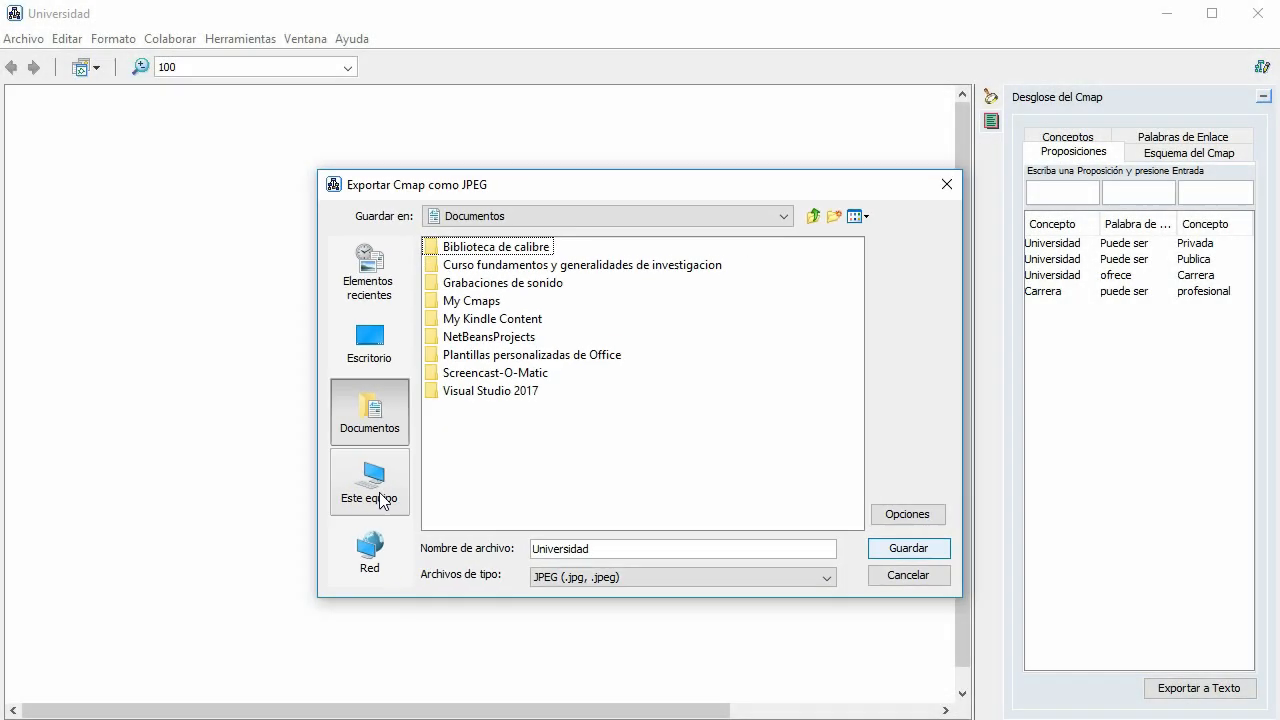
{"action": "left_click", "coordinate": [380, 497]}
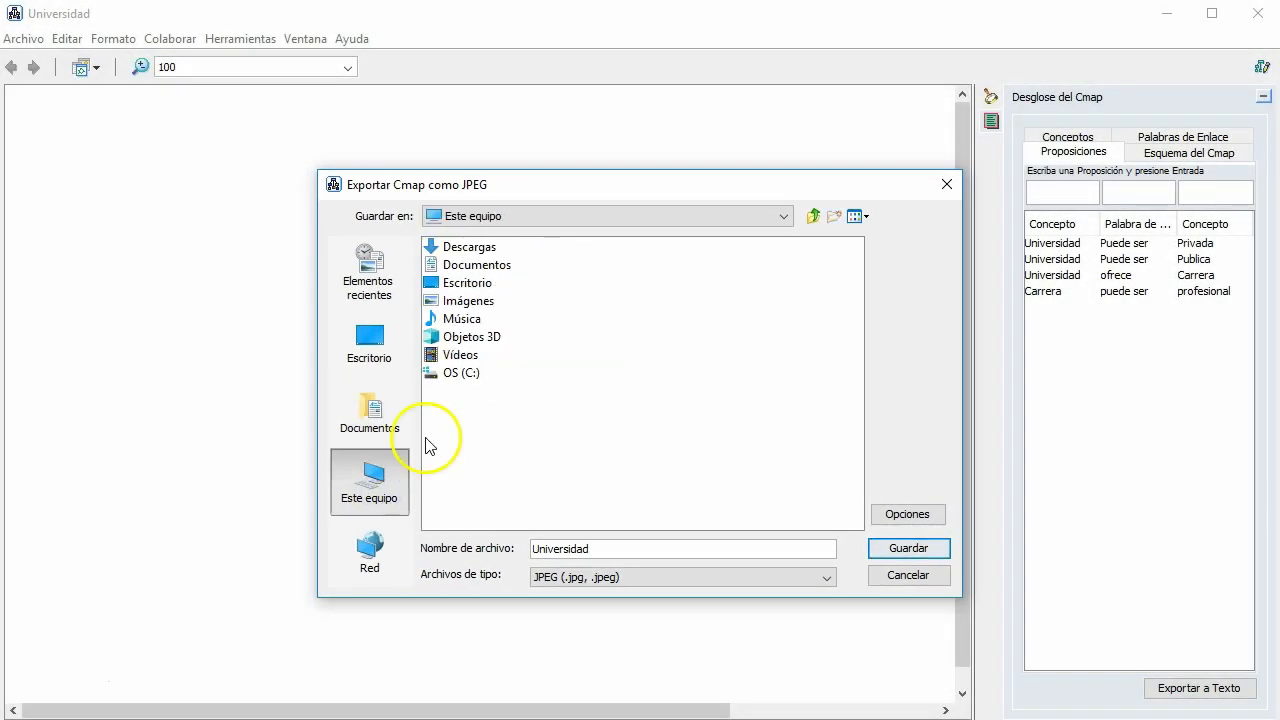
{"action": "double_click", "coordinate": [465, 301]}
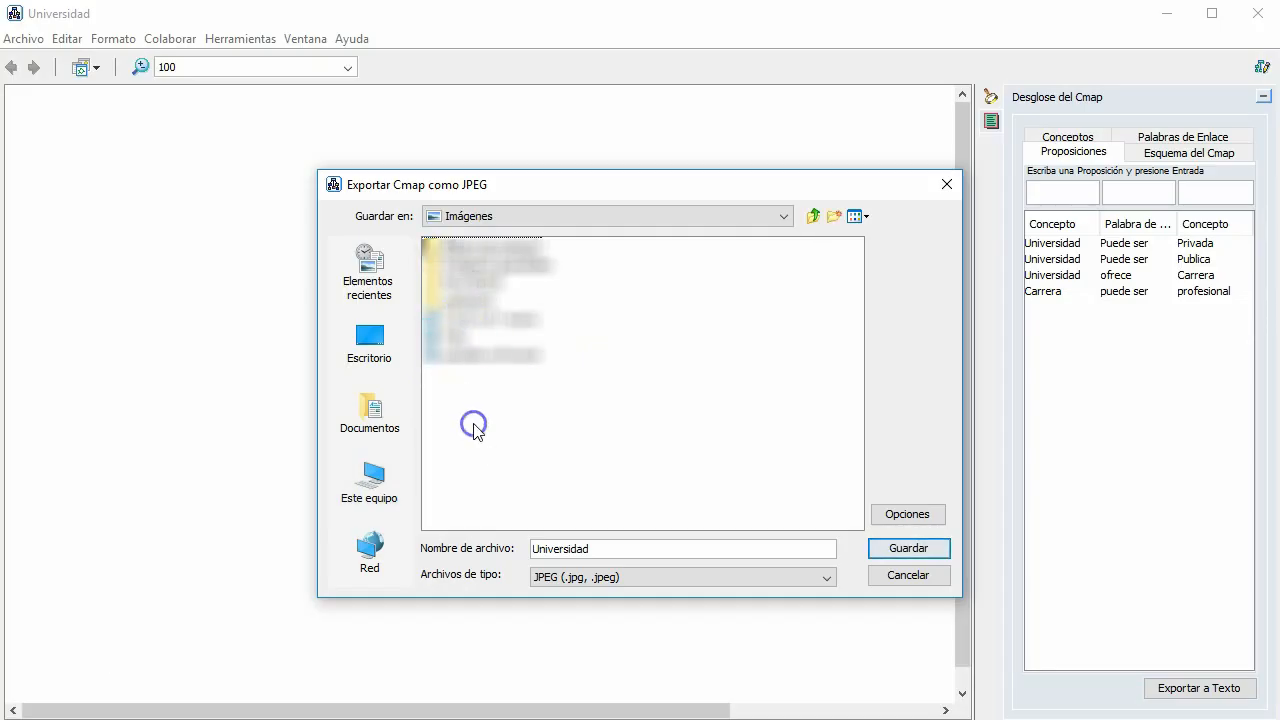
{"action": "left_click", "coordinate": [920, 553]}
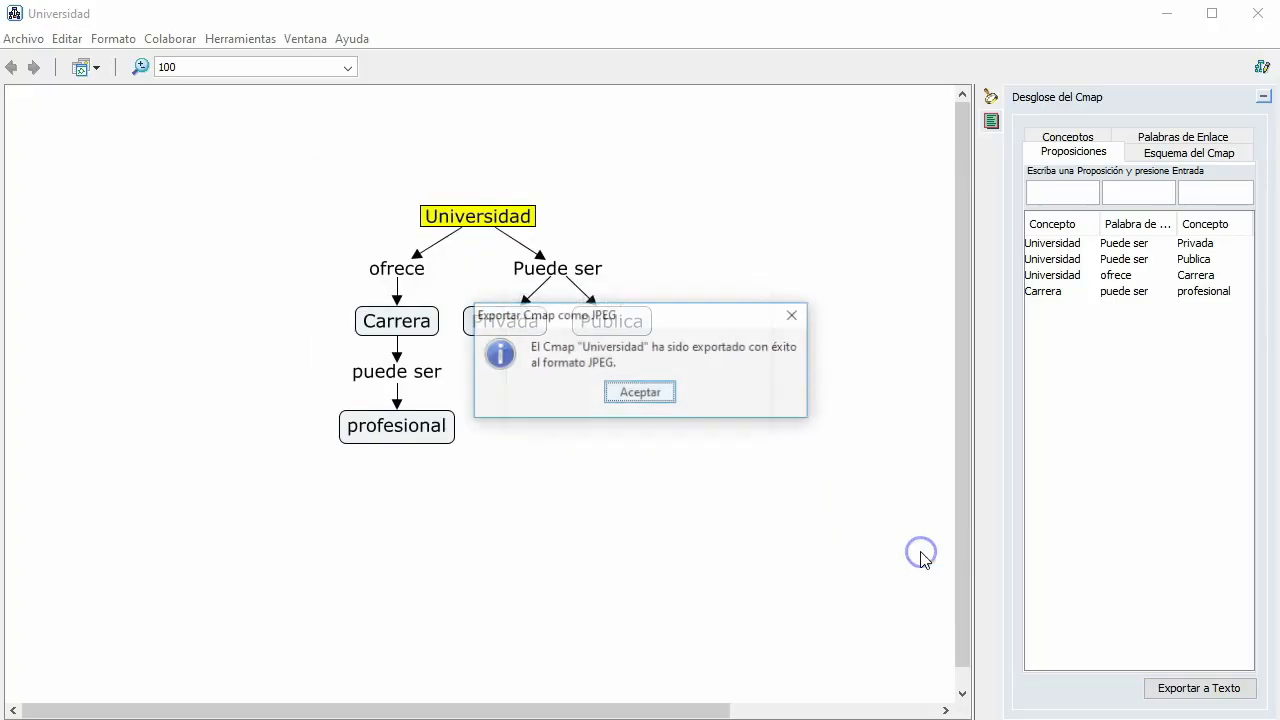
{"action": "left_click", "coordinate": [636, 391]}
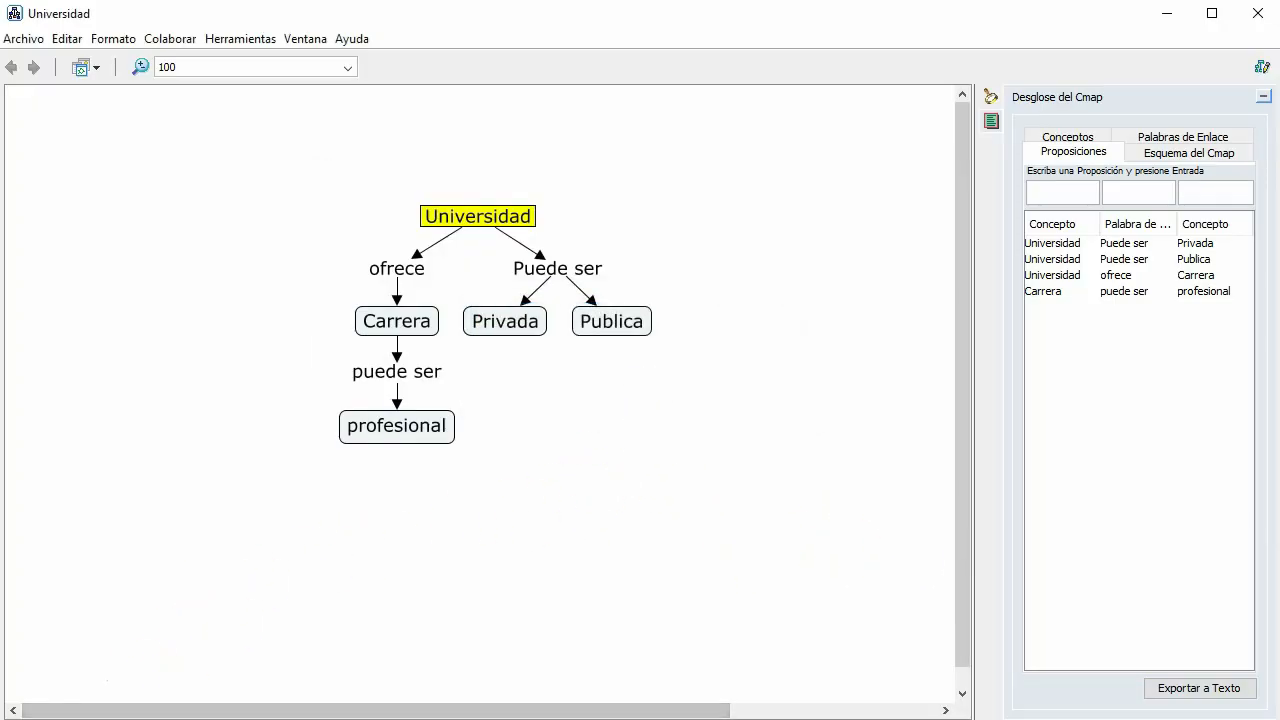
Switch to File Explorer, view the exported Universidad image from the Imágenes folder, and close the viewer and folder windows
{"action": "key", "text": "super"}
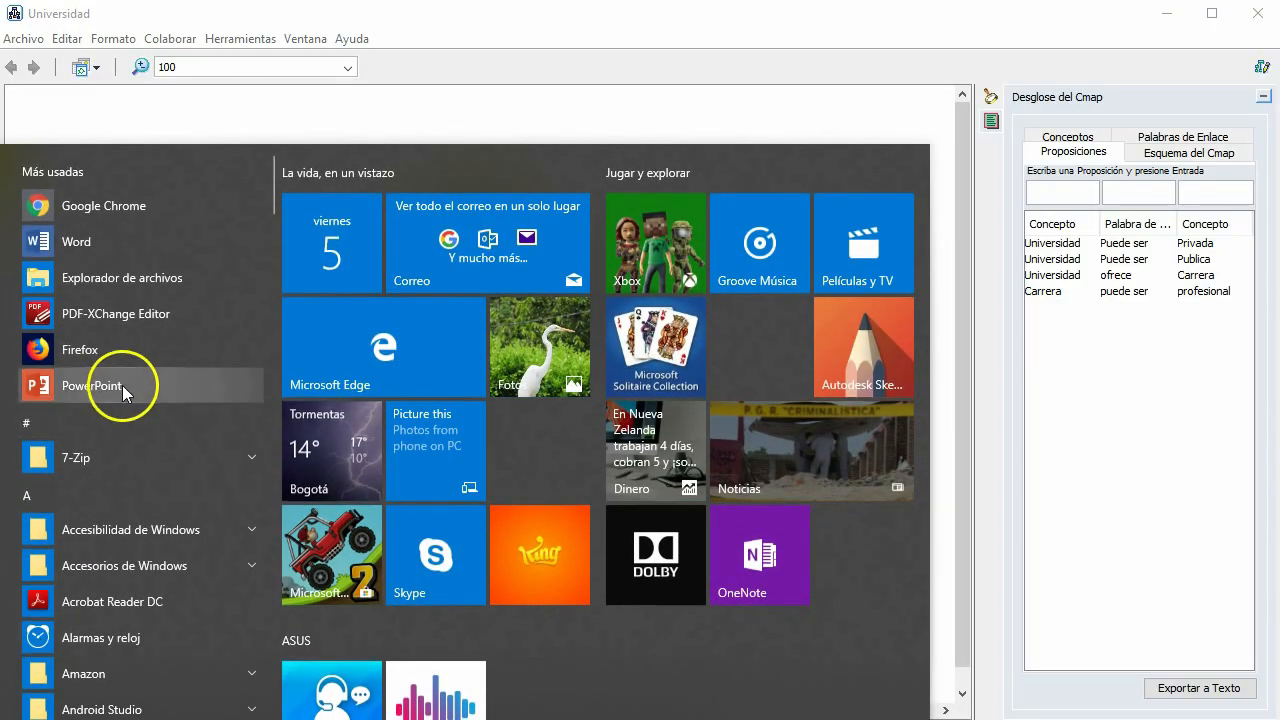
{"action": "key", "text": "super"}
{"action": "key", "text": "alt+Tab"}
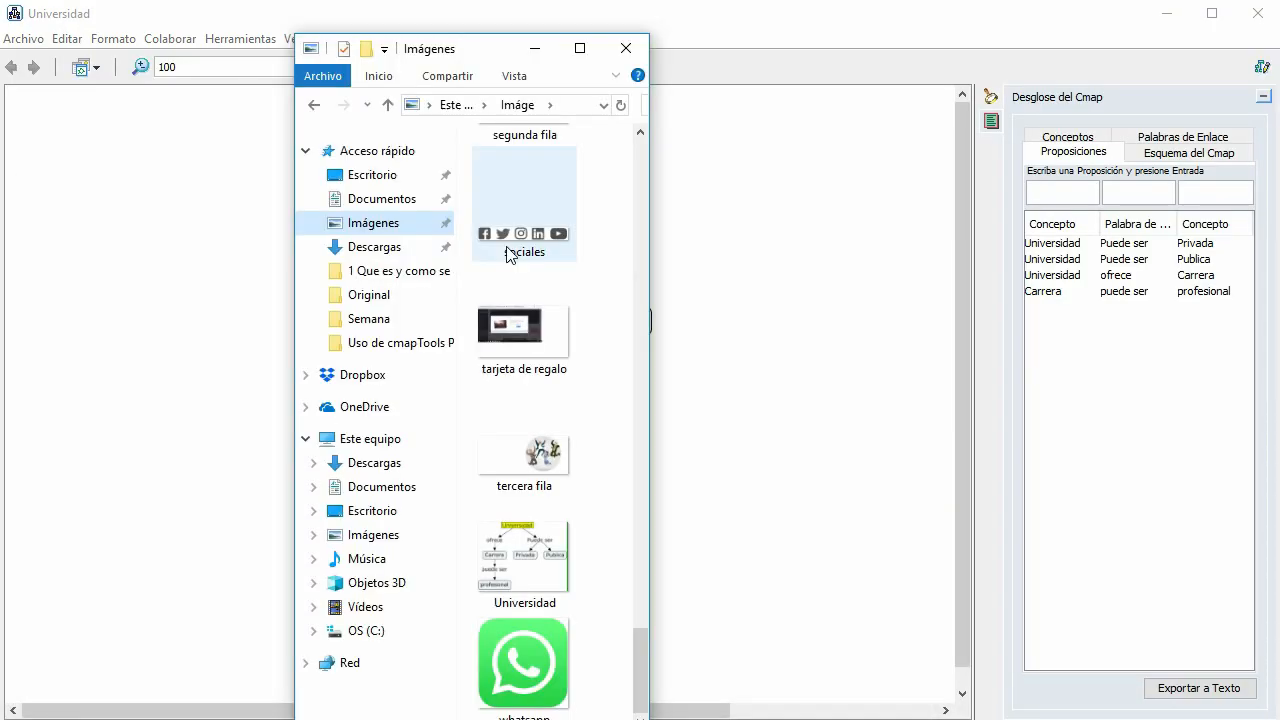
{"action": "double_click", "coordinate": [540, 560]}
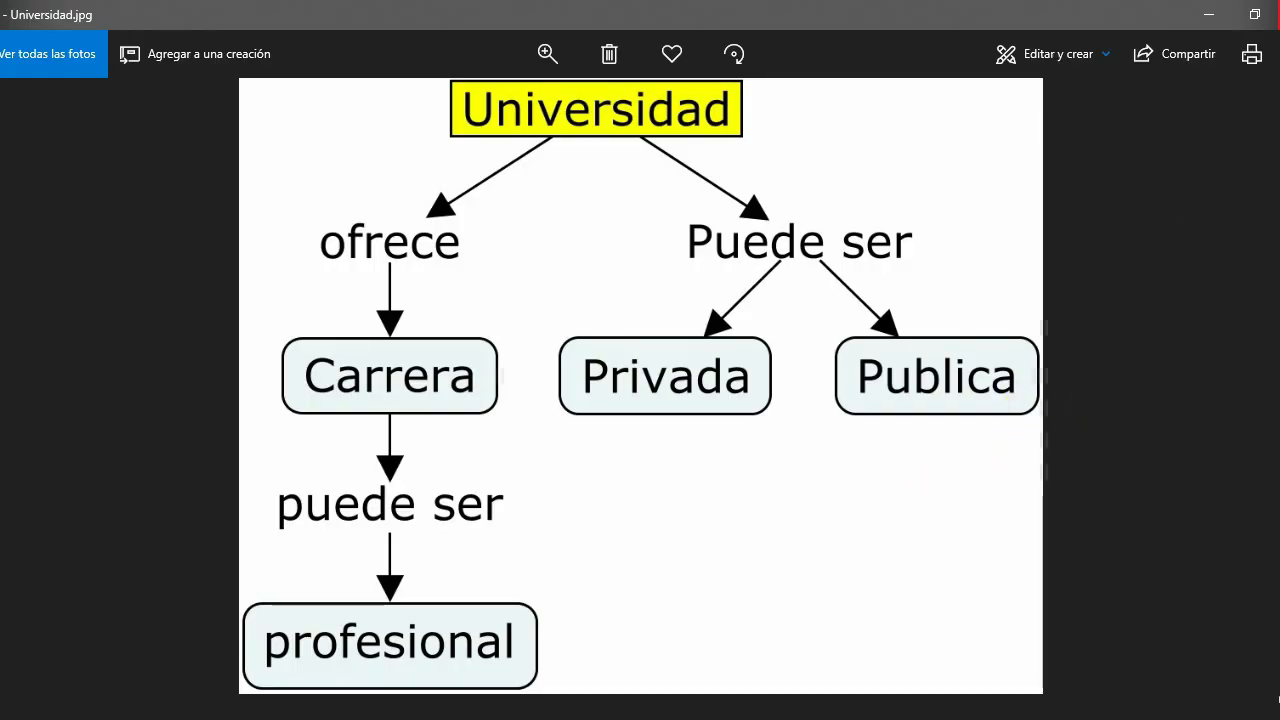
{"action": "left_click", "coordinate": [1278, 15]}
{"action": "left_click", "coordinate": [625, 47]}
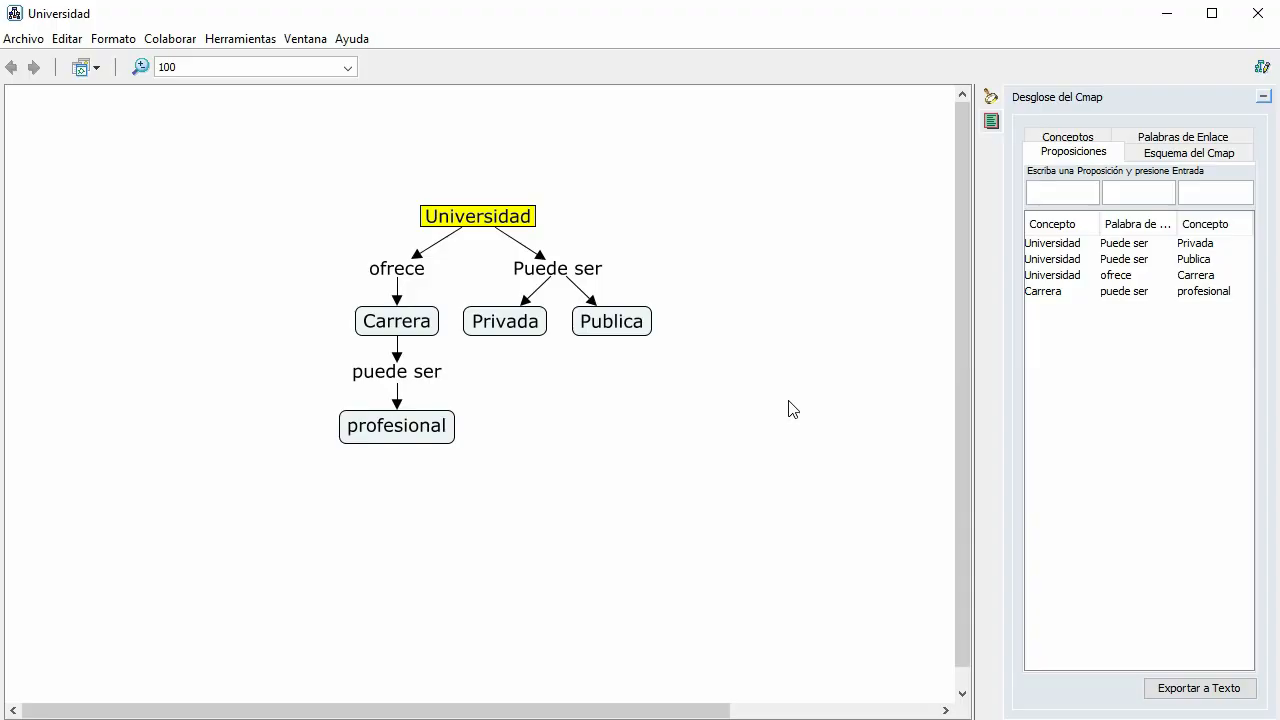
{"action": "left_click", "coordinate": [605, 315]}
{"action": "left_click", "coordinate": [477, 212]}
{"action": "left_click", "coordinate": [380, 318]}
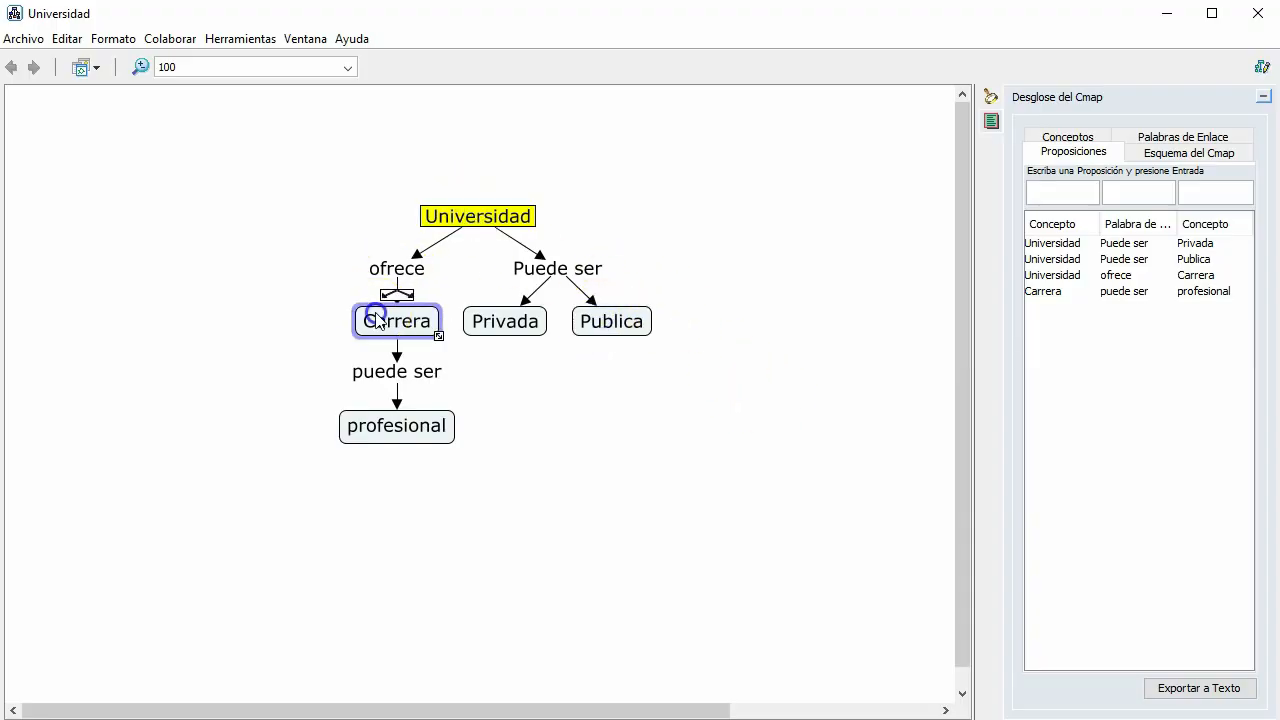
{"action": "left_click", "coordinate": [515, 330]}
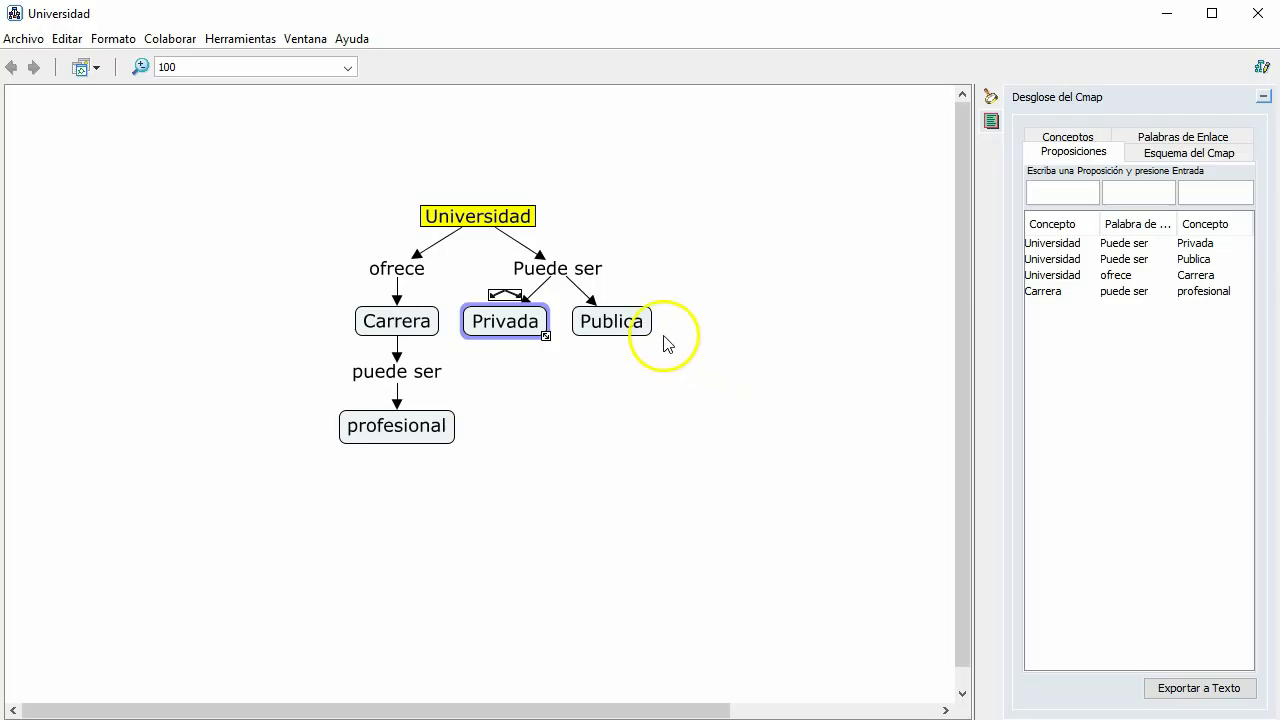
{"action": "left_click", "coordinate": [625, 322]}
{"action": "left_click", "coordinate": [504, 323]}
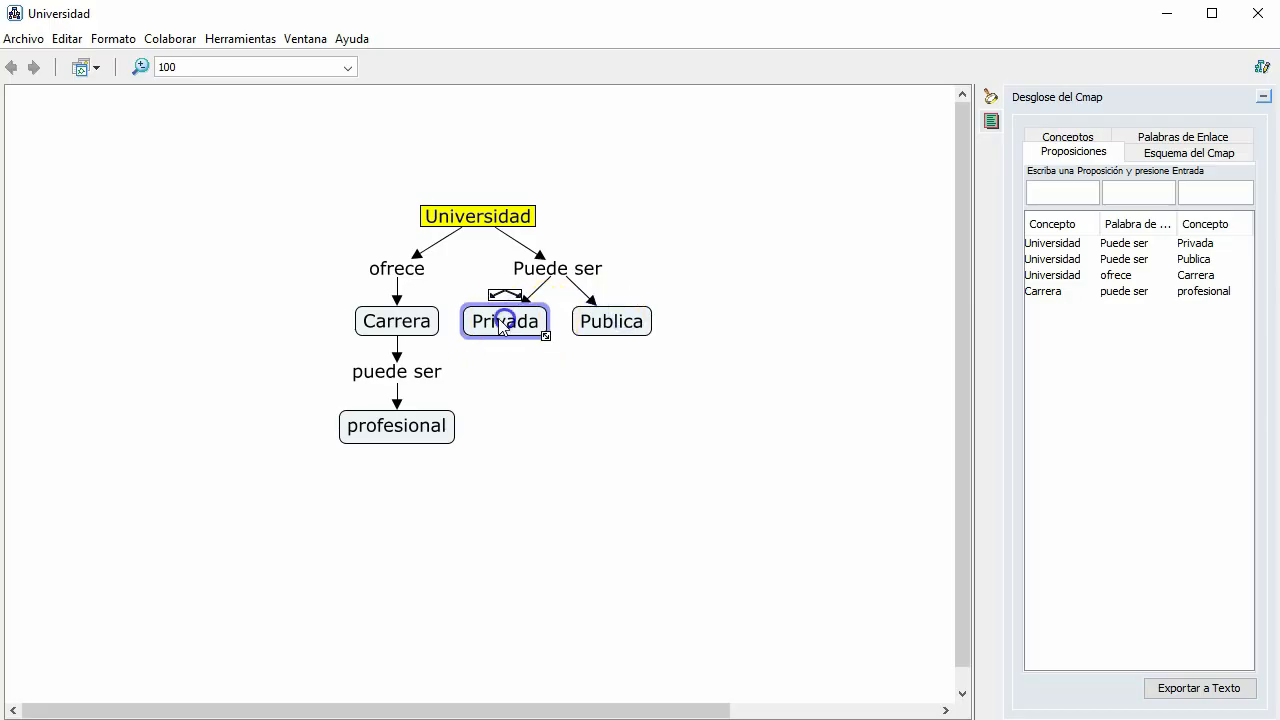
{"action": "left_click", "coordinate": [396, 321]}
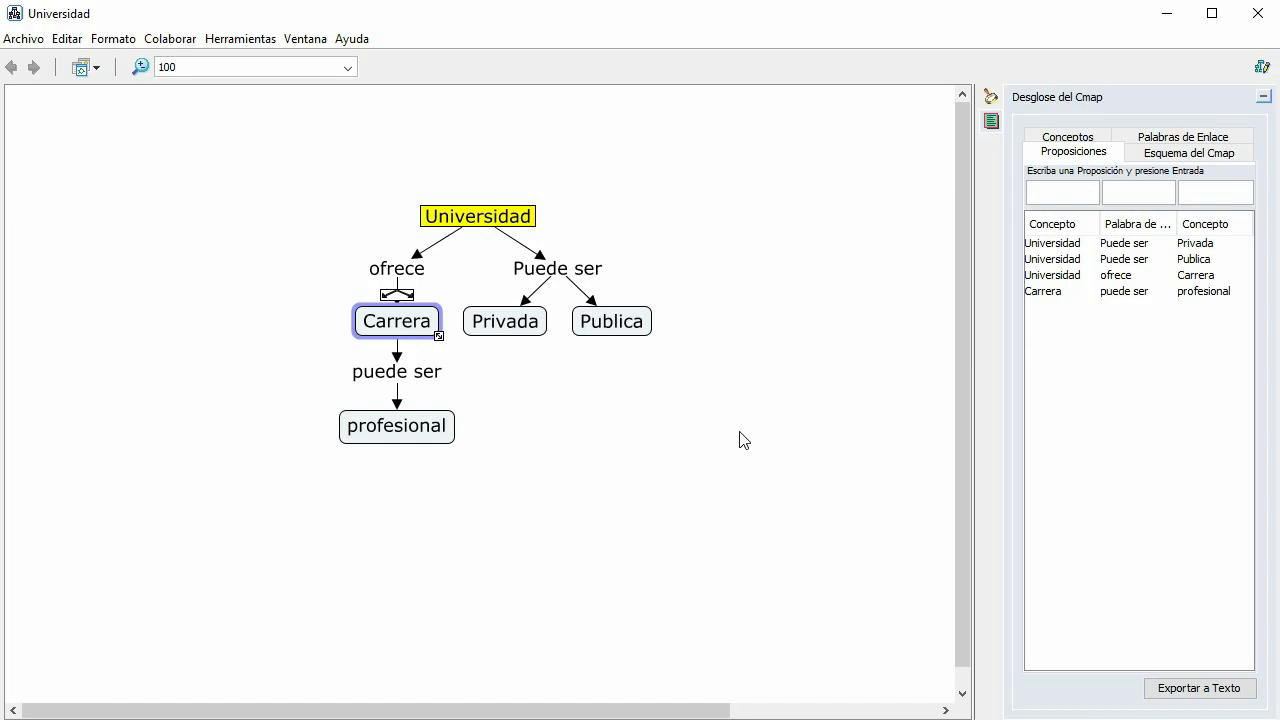
{"action": "left_click", "coordinate": [522, 216]}
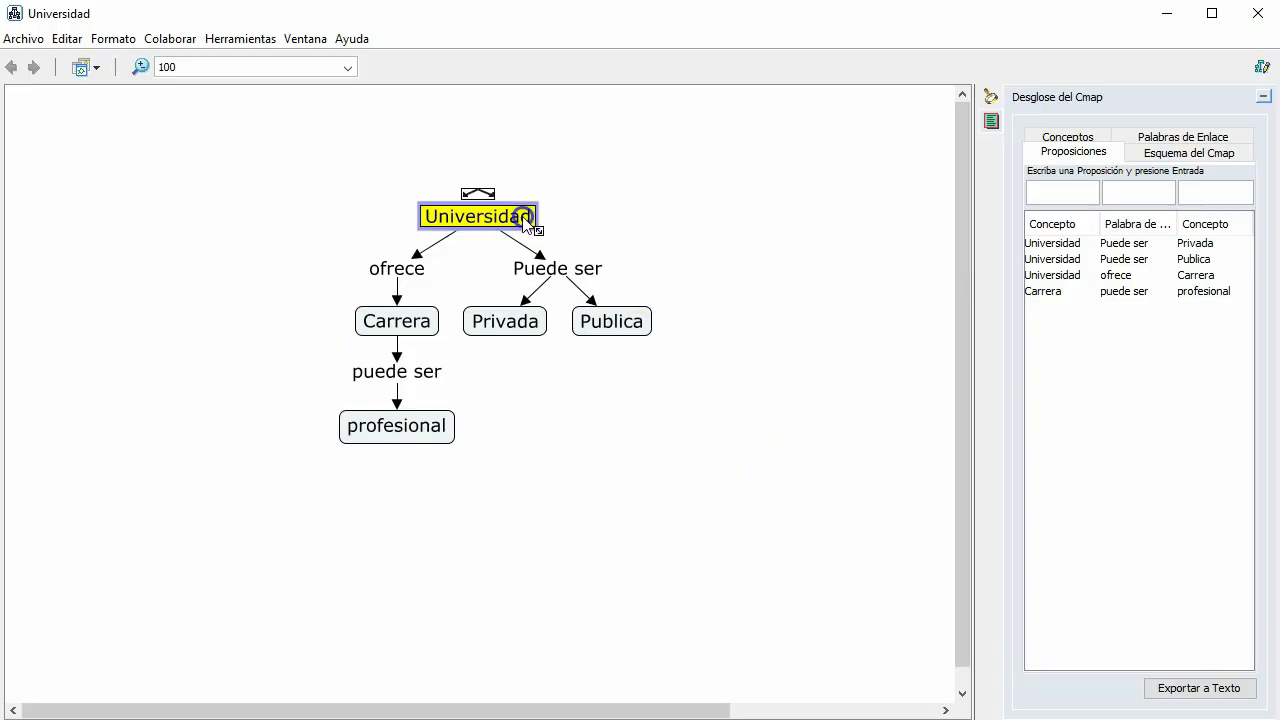
{"action": "left_click", "coordinate": [761, 216]}
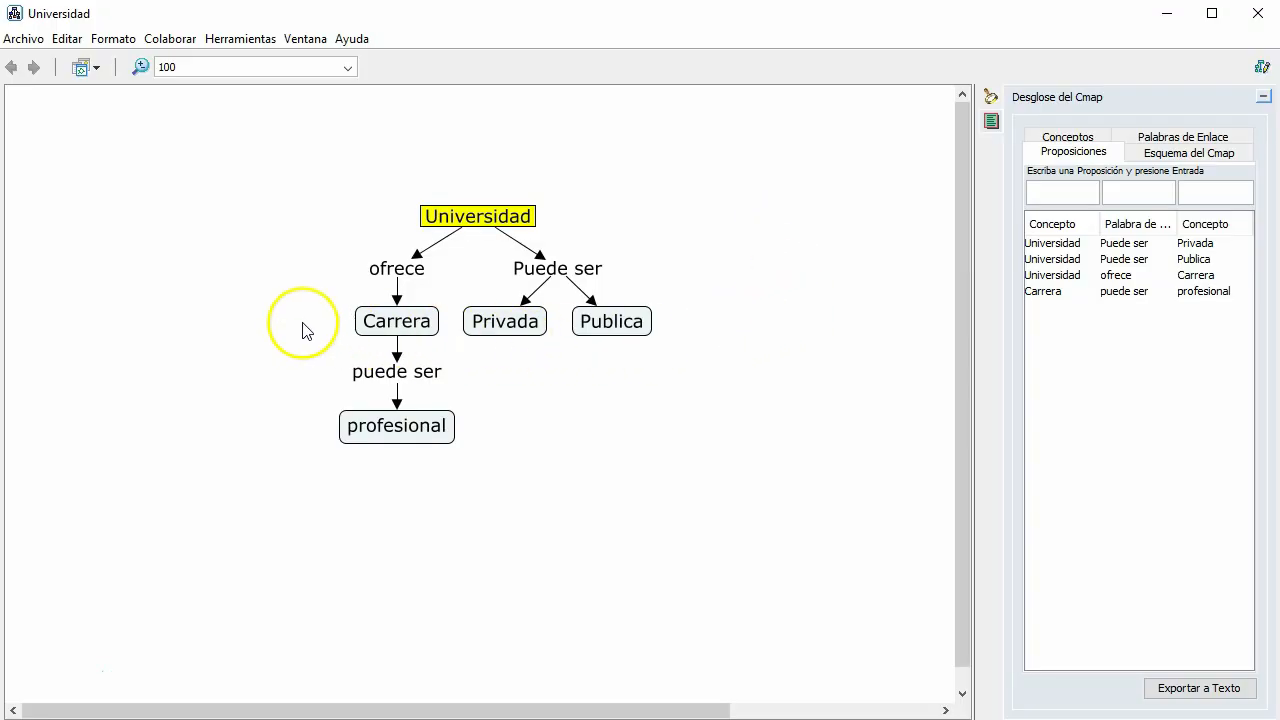